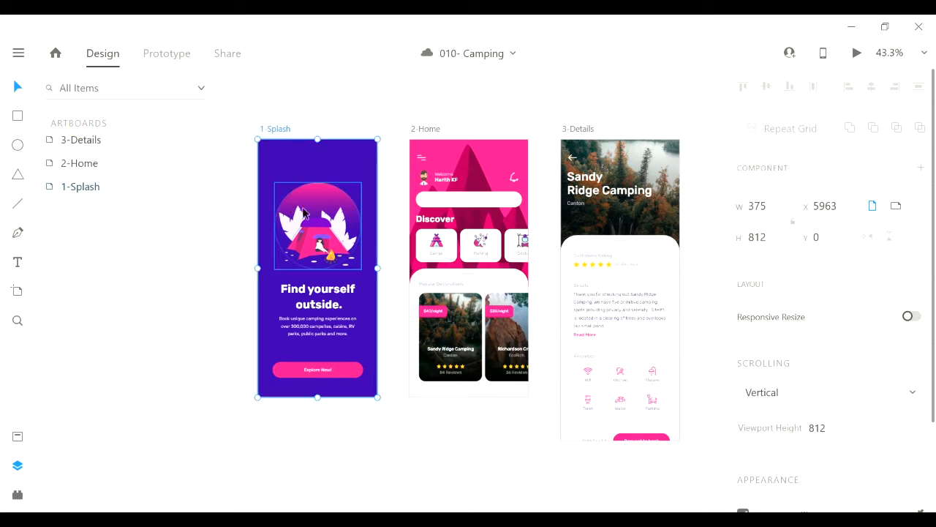
# Examine the layers of the 1-Splash and 2-Home artboards in the camping app template.
pyautogui.scroll(1, 299, 270)
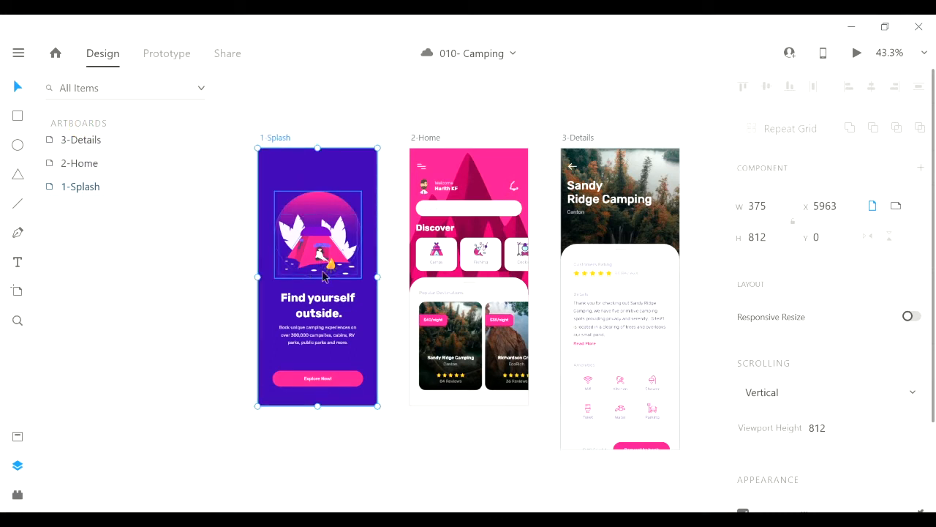
pyautogui.click(320, 322)
pyautogui.keyDown('ctrl'); pyautogui.click(320, 322); pyautogui.keyUp('ctrl')
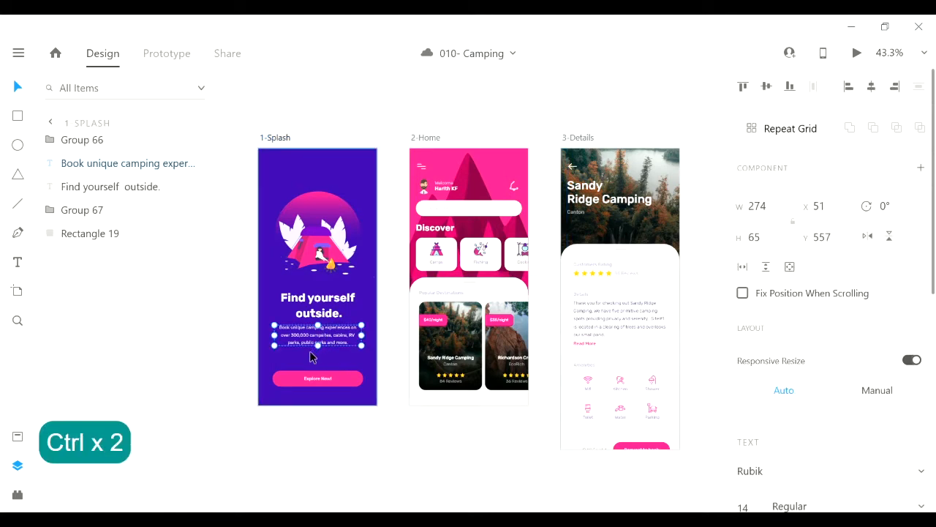
pyautogui.scroll(1, 549, 236)
pyautogui.scroll(-3, 607, 274)
pyautogui.scroll(1, 627, 269)
pyautogui.scroll(2, 628, 285)
pyautogui.click(480, 256)
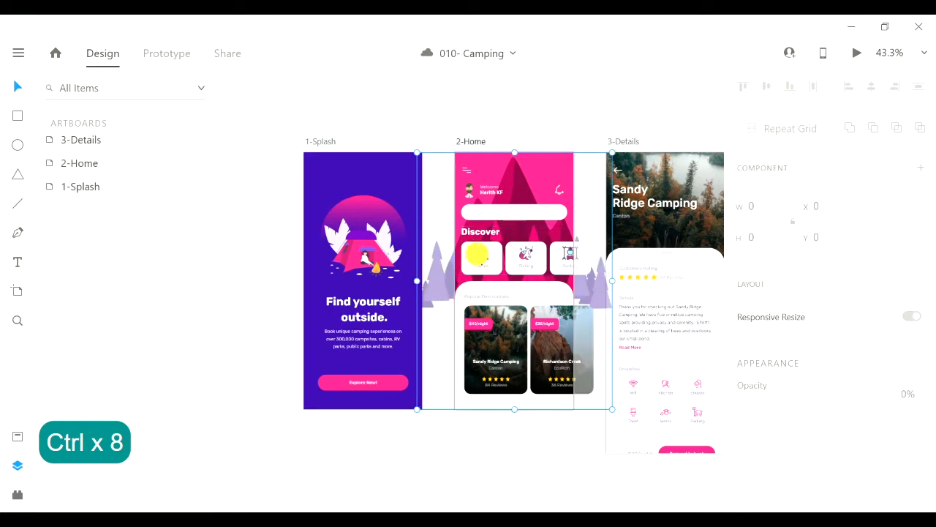
pyautogui.click(506, 134)
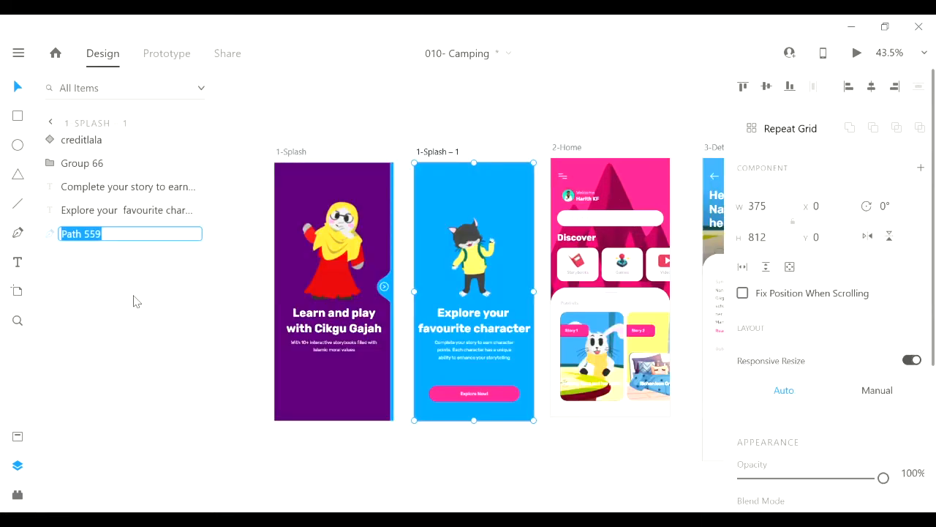
# Rename the background path on the 1-Splash – 1 artboard as bg and the Explore Now button group as button.
pyautogui.write('bg')
pyautogui.press('Return')
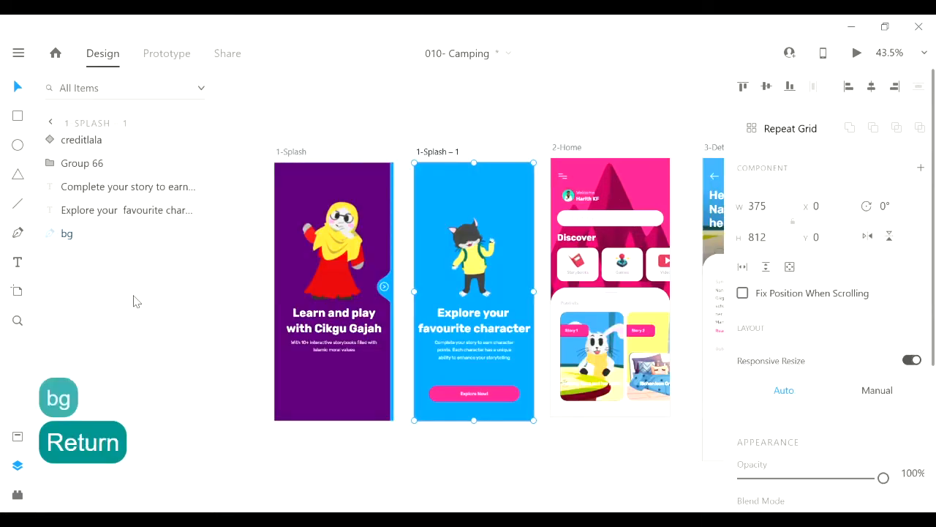
pyautogui.click(487, 392)
pyautogui.doubleClick(71, 162)
pyautogui.write('button')
pyautogui.press('Return')
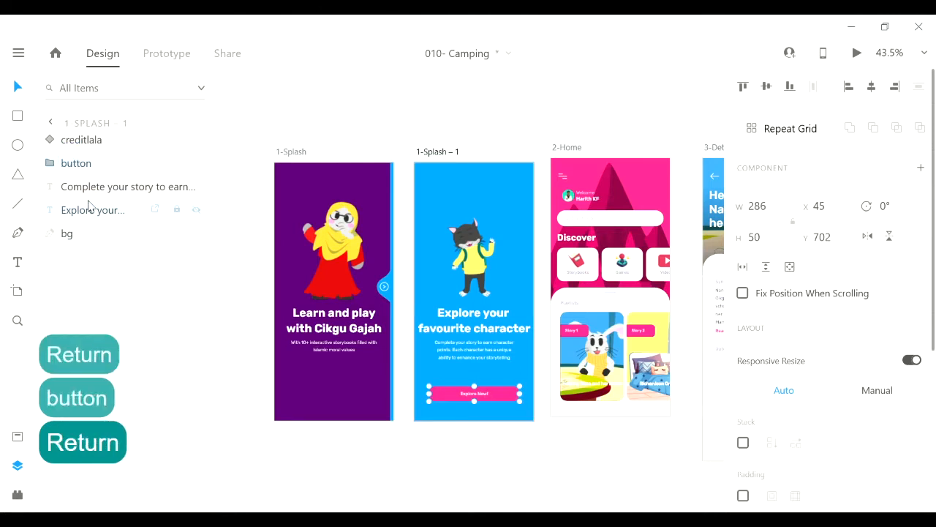
# Rename the group holding the Discover heading and category cards on the 2-Home artboard as discover.
pyautogui.click(570, 147)
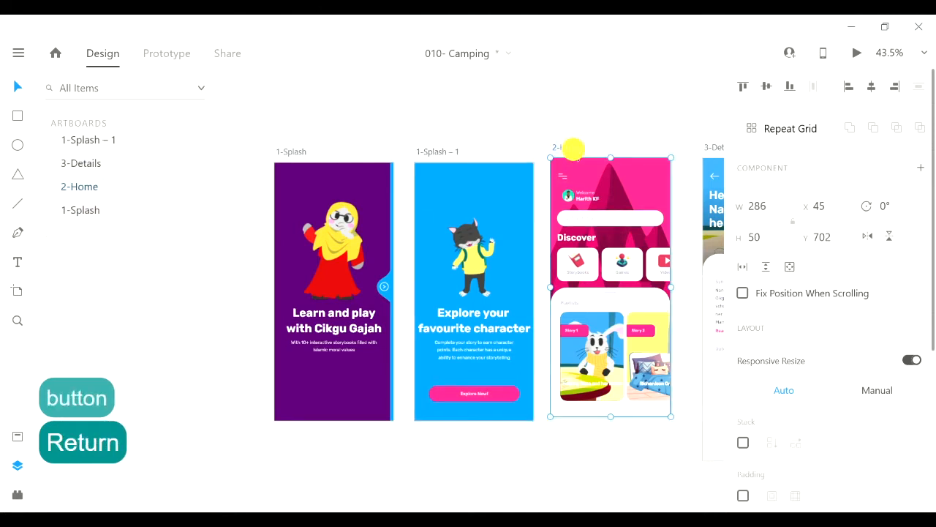
pyautogui.scroll(-2, 652, 299)
pyautogui.scroll(4, 515, 251)
pyautogui.scroll(1, 514, 251)
pyautogui.keyDown('ctrl'); pyautogui.click(520, 218); pyautogui.keyUp('ctrl')
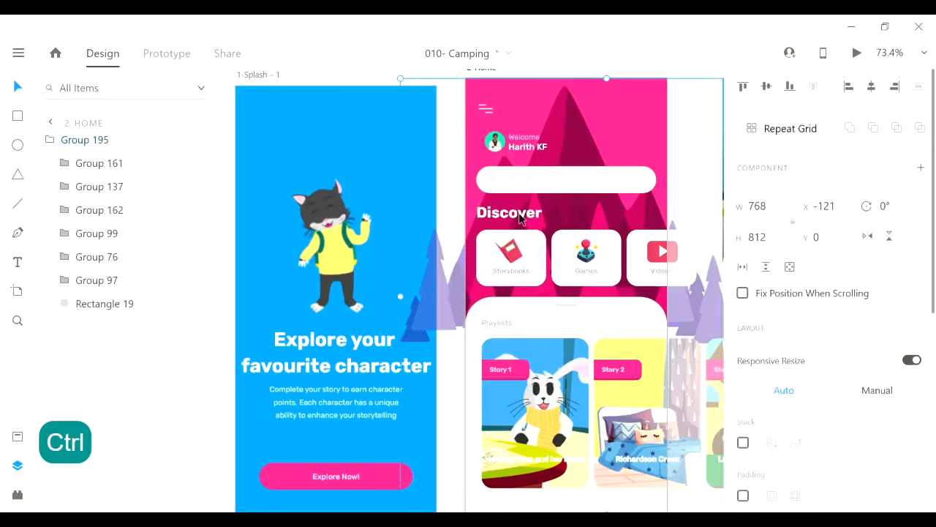
pyautogui.click(522, 211)
pyautogui.keyDown('ctrl'); pyautogui.click(540, 266); pyautogui.keyUp('ctrl')
pyautogui.doubleClick(93, 186)
pyautogui.write('disco')
pyautogui.press('BackSpace')
pyautogui.press('BackSpace')
pyautogui.write('scove')
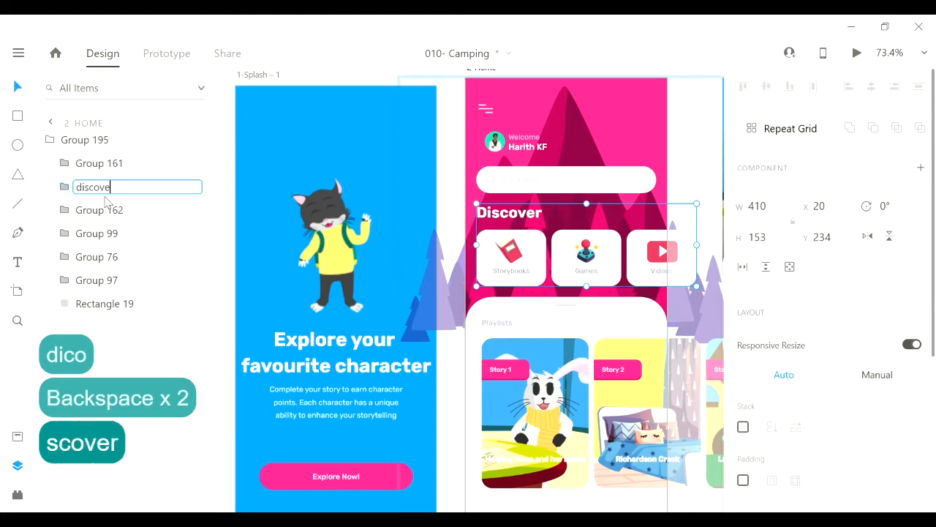
pyautogui.write('r')
pyautogui.press('Return')
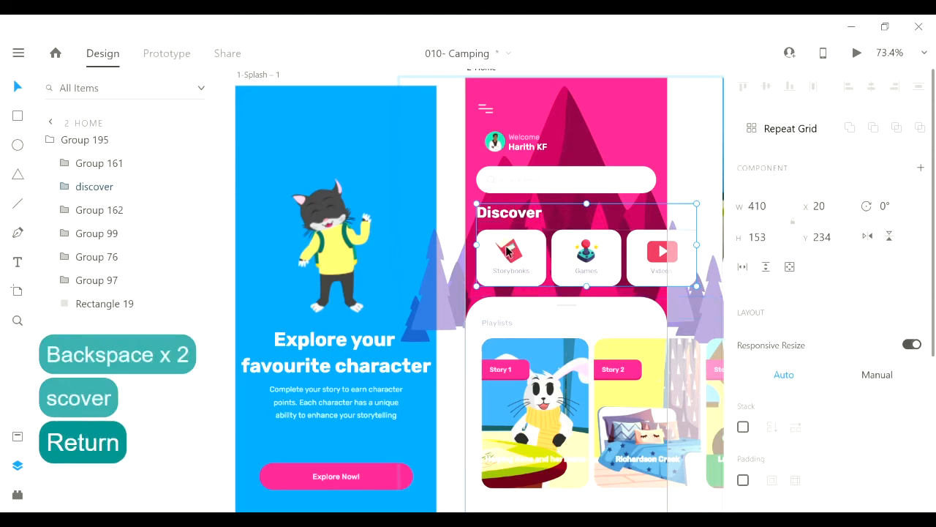
pyautogui.click(71, 192)
pyautogui.scroll(-2, 502, 293)
pyautogui.moveTo(502, 219); pyautogui.dragTo(513, 268)
pyautogui.hotkey('ctrl', 'z')
# Rename the Playlists section group on the 2-Home artboard as playlist and its nested item as playhead.
pyautogui.doubleClick(93, 159)
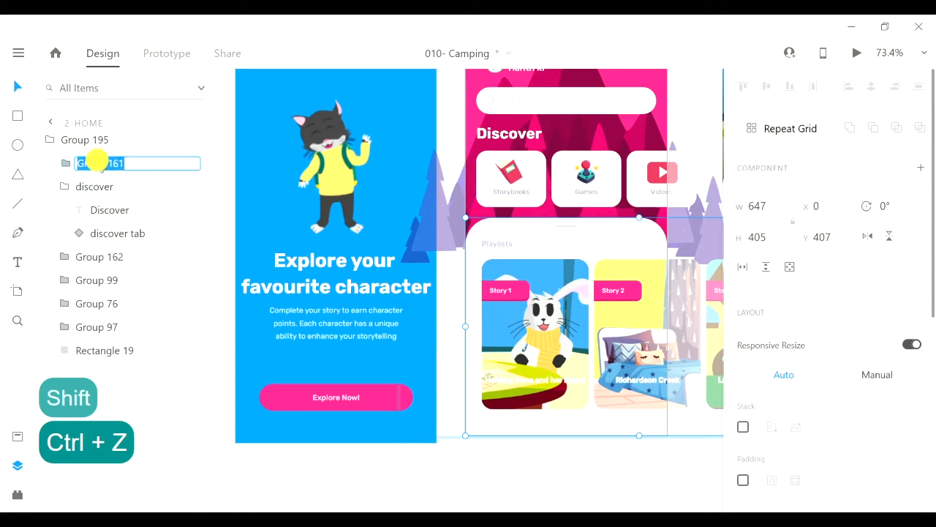
pyautogui.write('playlist')
pyautogui.click(571, 294)
pyautogui.moveTo(571, 294); pyautogui.dragTo(499, 295)
pyautogui.hotkey('ctrl', 'shift', 'z')
pyautogui.doubleClick(123, 210)
pyautogui.write('playhead')
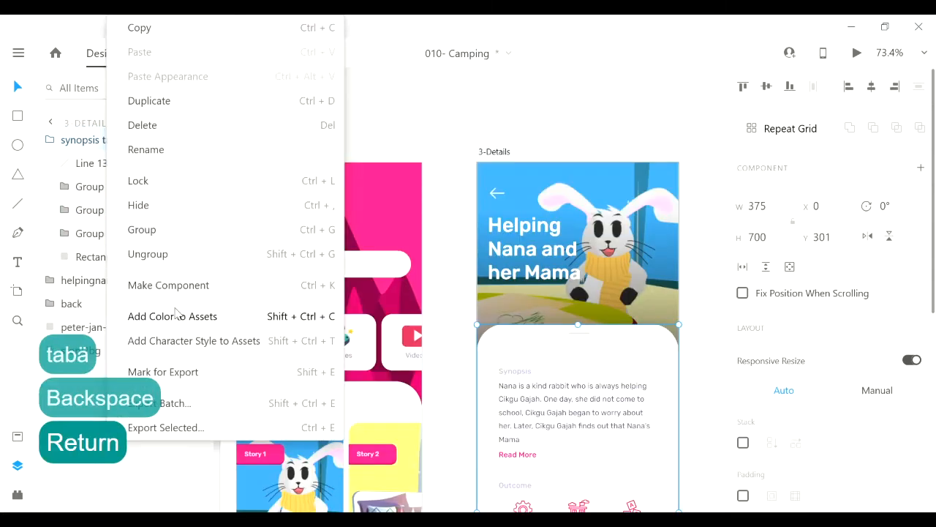
# Turn the synopsis group on the 3-Details artboard into a component.
pyautogui.click(183, 286)
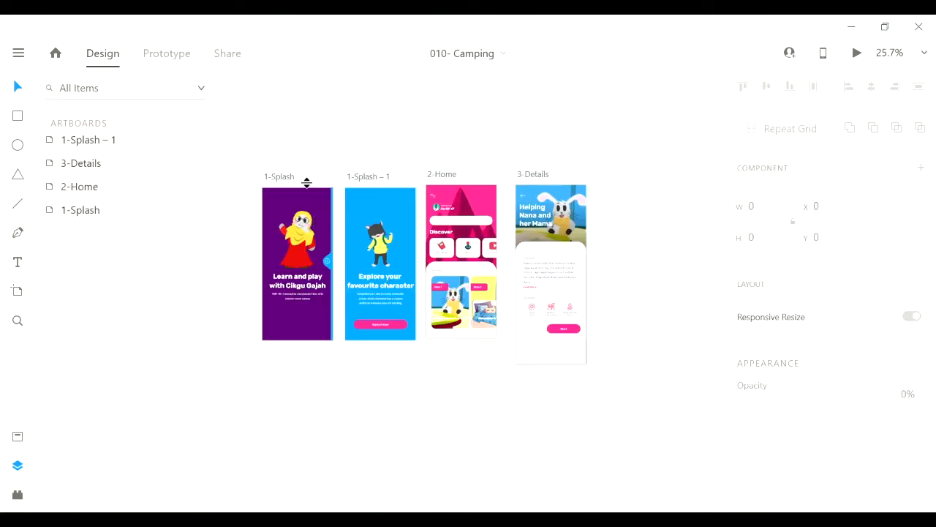
# Export the 1-Splash artboard to After Effects.
pyautogui.click(288, 180)
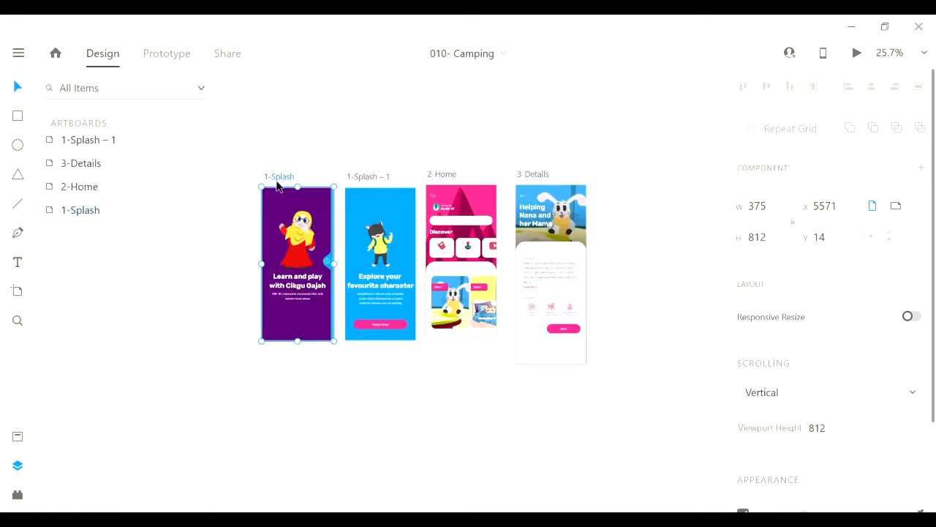
pyautogui.rightClick(281, 178)
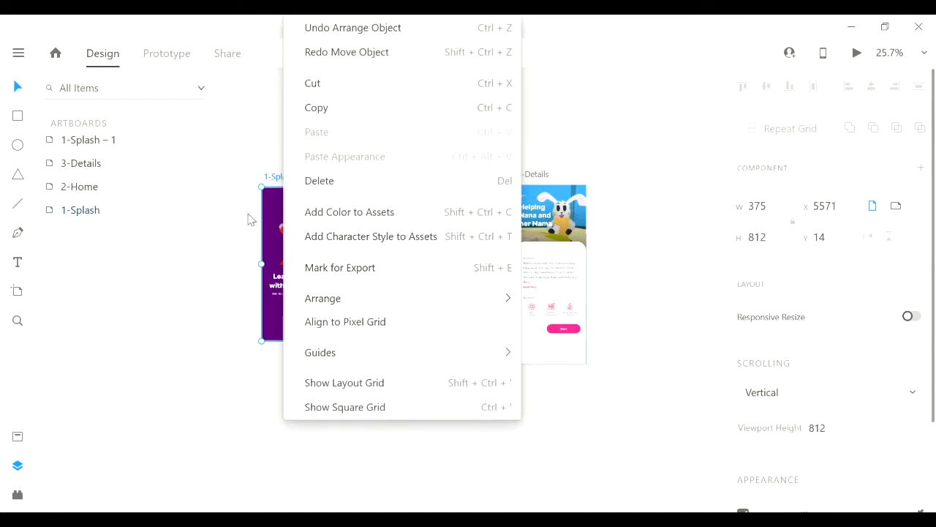
pyautogui.click(266, 174)
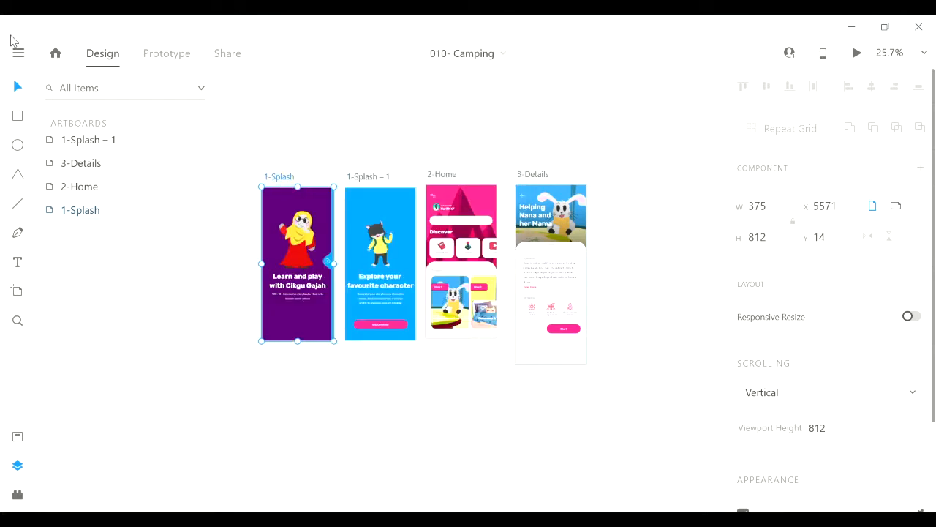
pyautogui.click(16, 57)
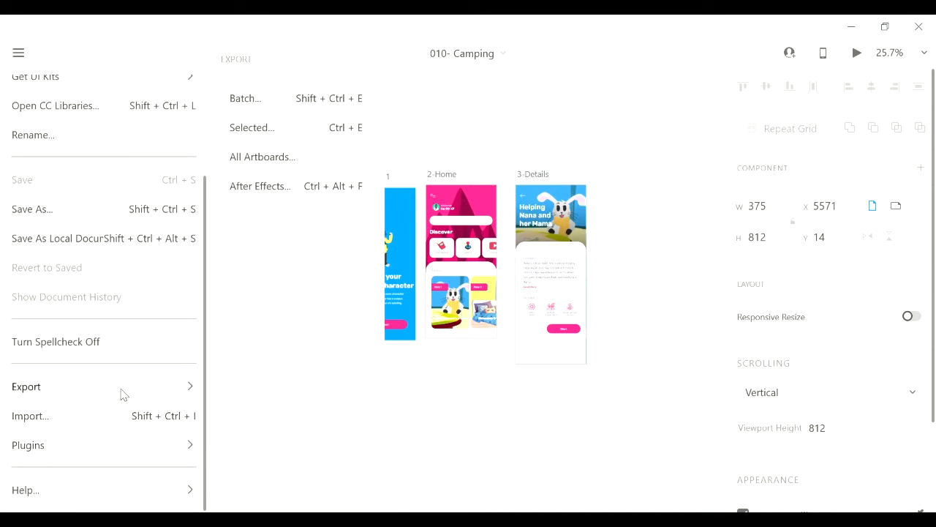
pyautogui.click(315, 194)
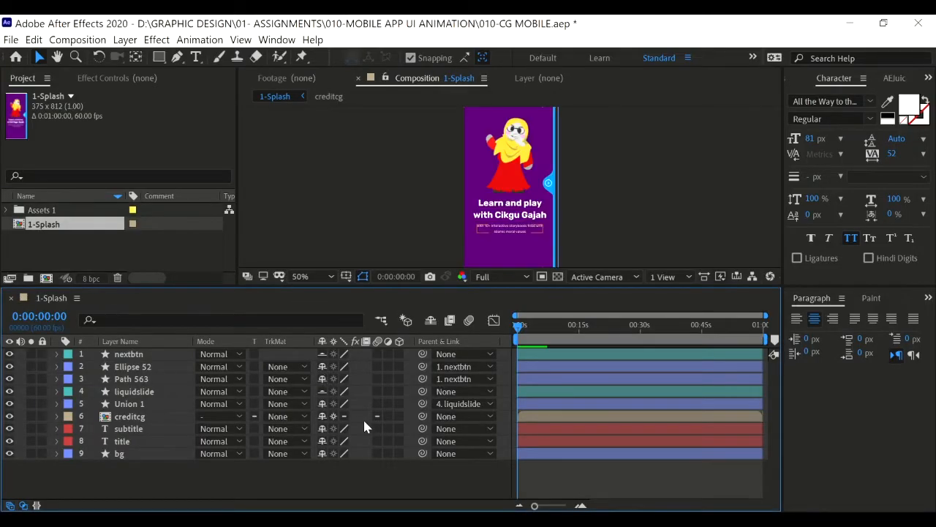
# In After Effects, examine the shape contents of the Union 1 and Path 563 layers in the 1-Splash composition.
pyautogui.click(128, 405)
pyautogui.scroll(2, 521, 178)
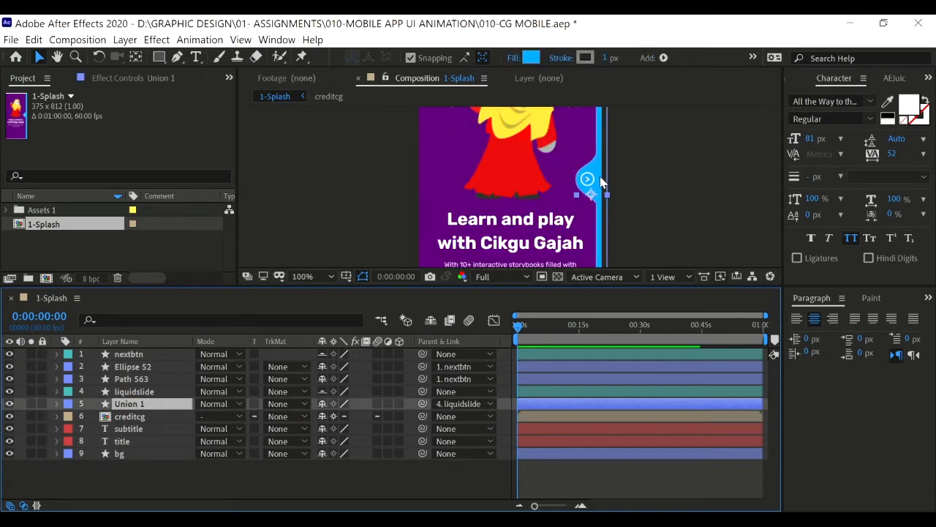
pyautogui.scroll(-1, 601, 178)
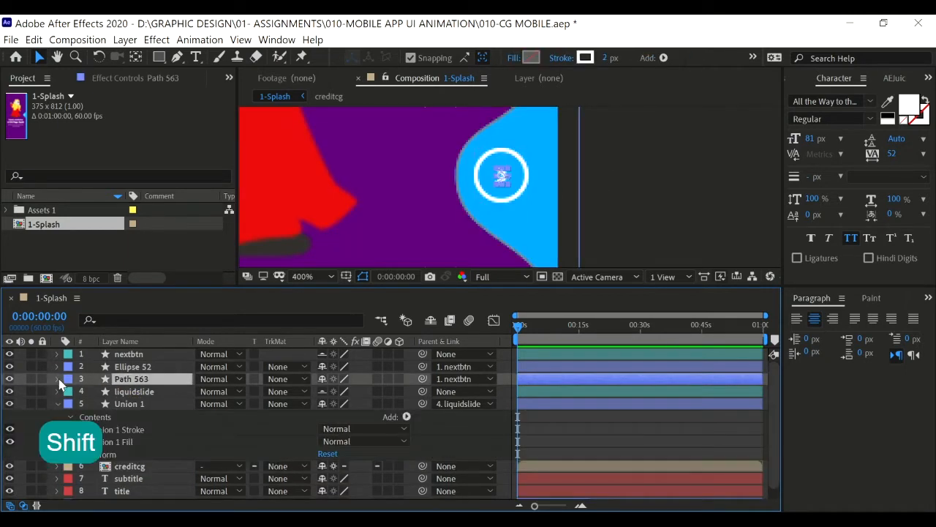
pyautogui.click(58, 379)
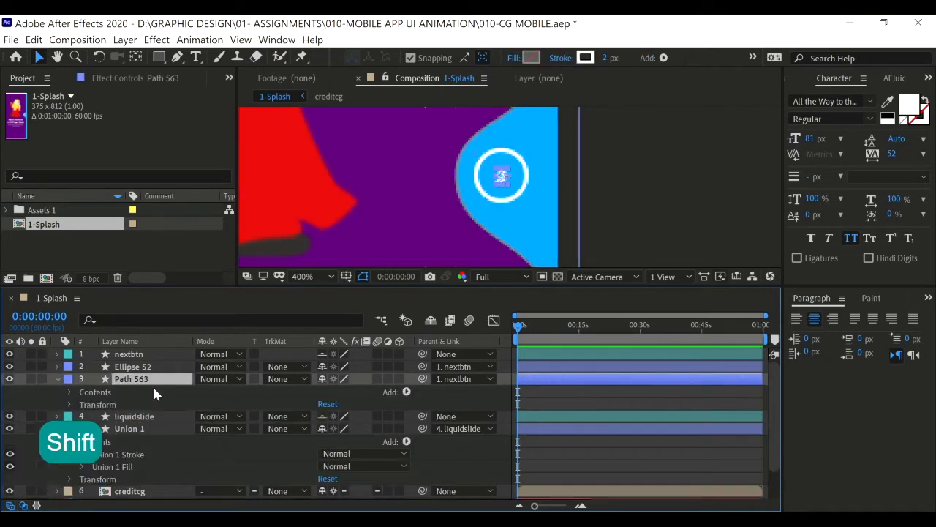
pyautogui.click(95, 392)
pyautogui.click(70, 392)
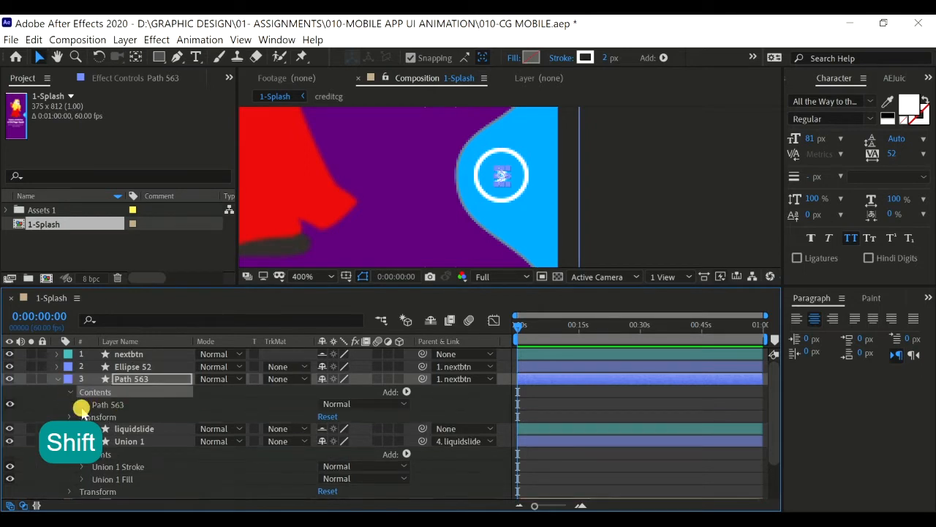
pyautogui.click(101, 405)
pyautogui.click(81, 404)
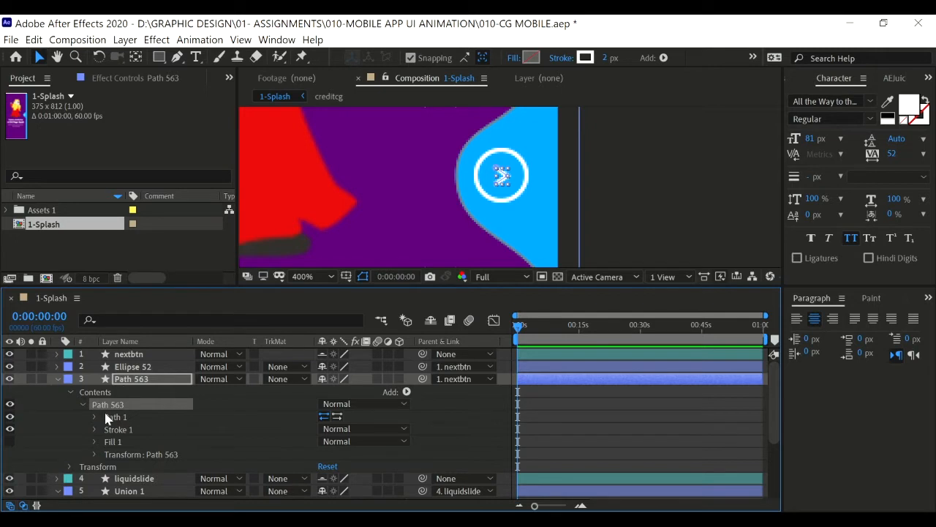
pyautogui.click(106, 417)
pyautogui.keyDown('shift'); pyautogui.click(110, 441); pyautogui.keyUp('shift')
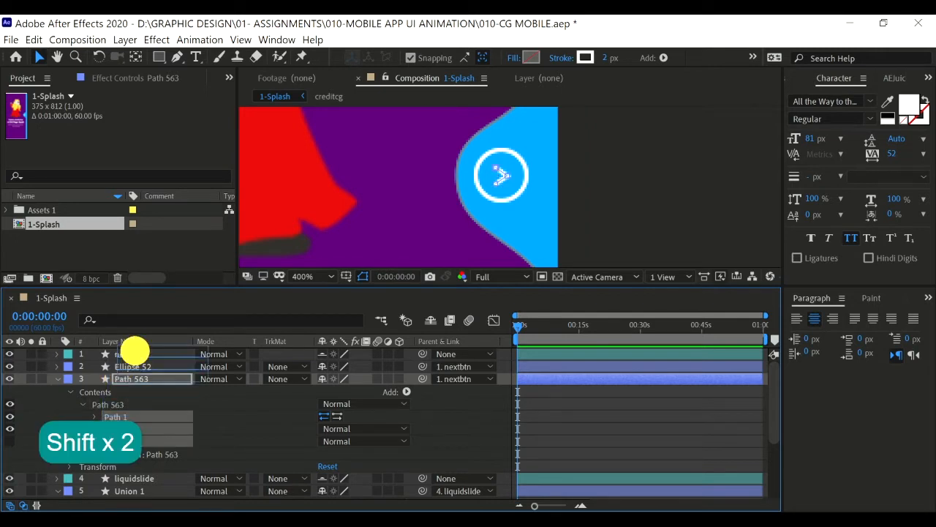
# Delete the nextbtn, Ellipse 52 and Path 563 layers from the 1-Splash composition.
pyautogui.click(57, 354)
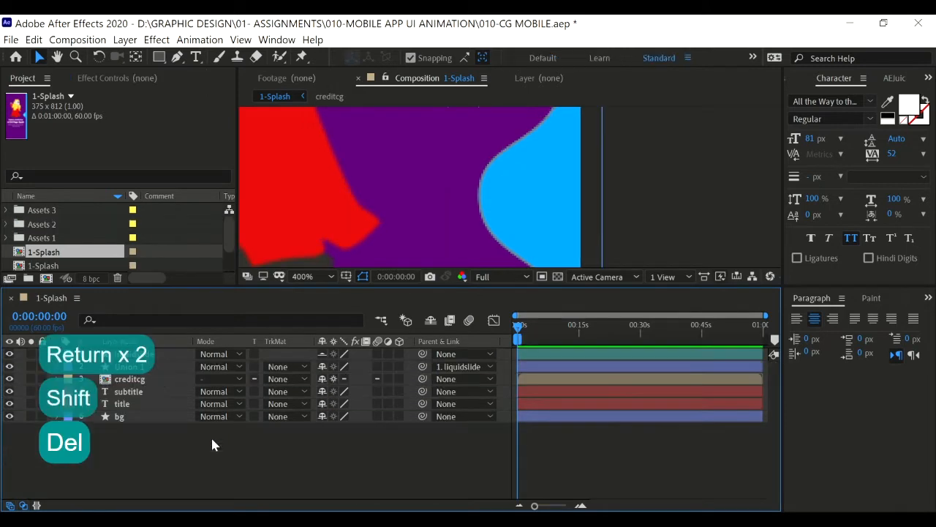
pyautogui.click(210, 461)
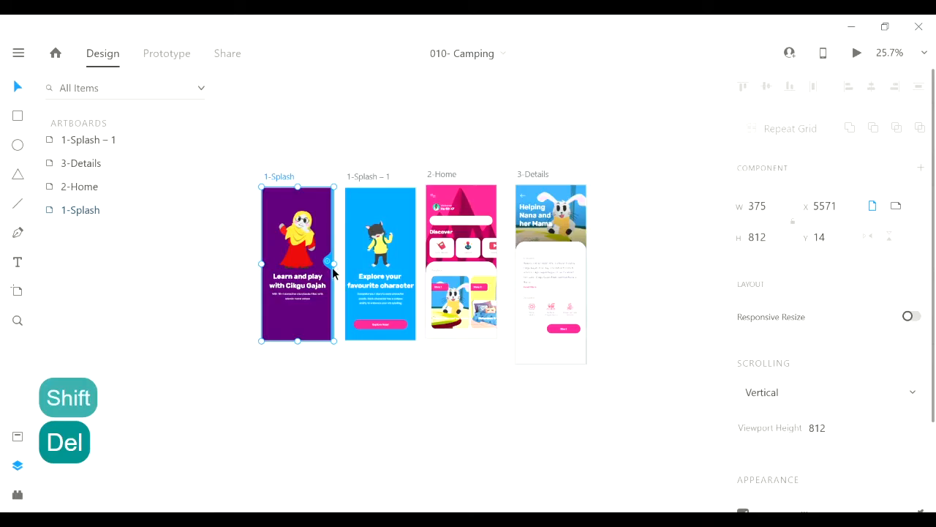
# In Adobe XD, export the nextbtn group of the 1-Splash artboard as a PNG using the Design setting.
pyautogui.scroll(10, 333, 273)
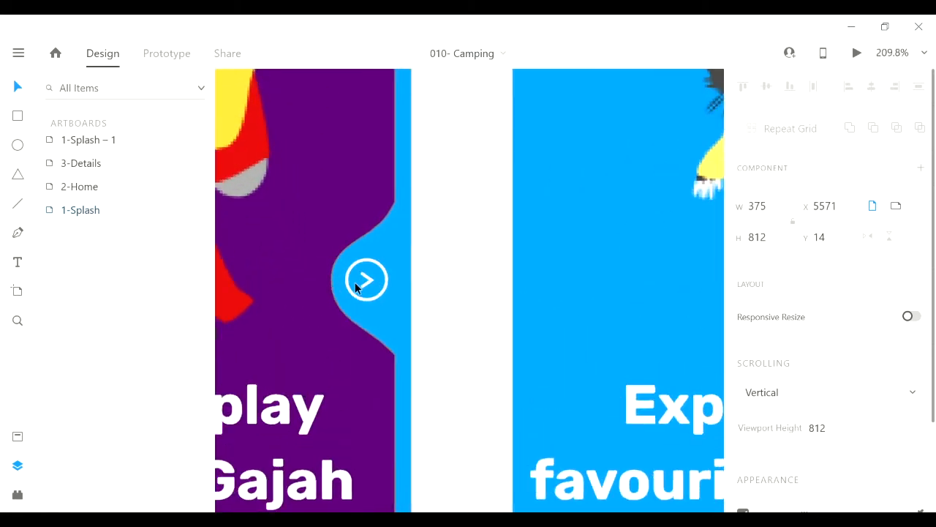
pyautogui.keyDown('ctrl'); pyautogui.click(365, 286); pyautogui.keyUp('ctrl')
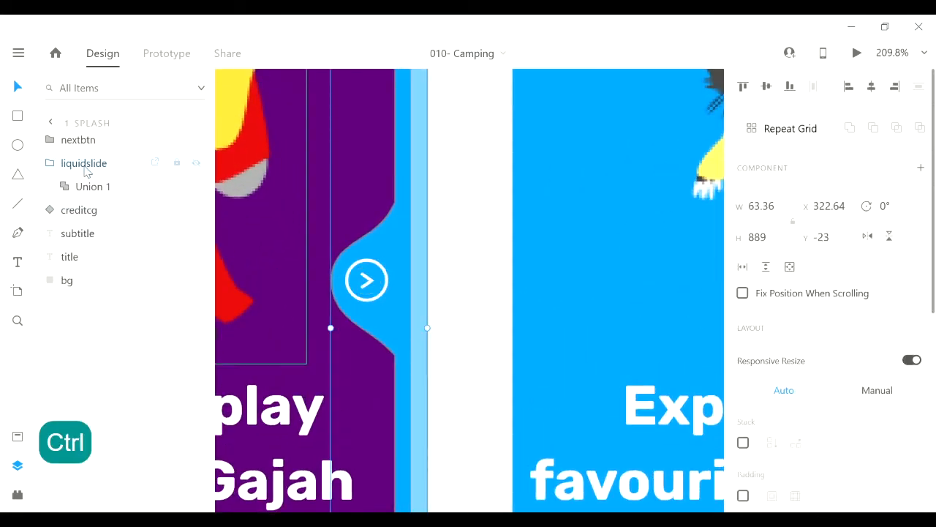
pyautogui.click(88, 147)
pyautogui.rightClick(91, 141)
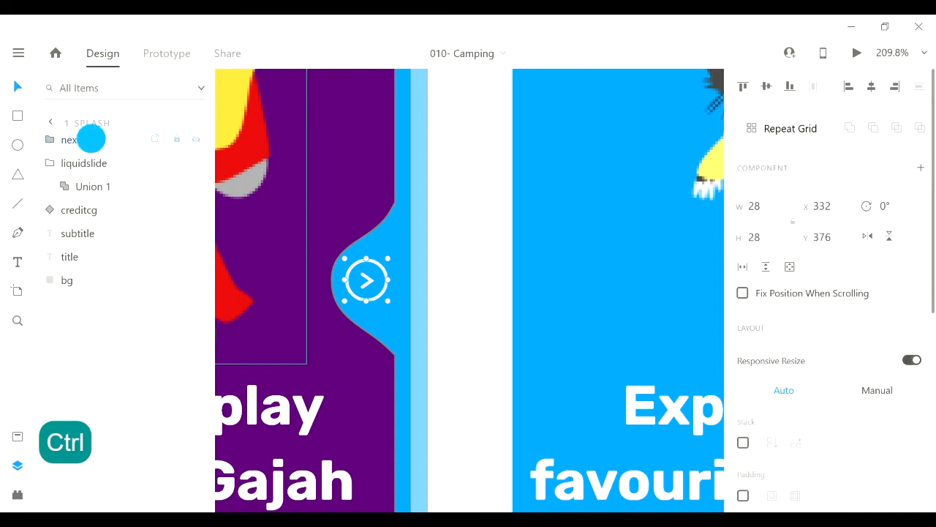
pyautogui.click(146, 379)
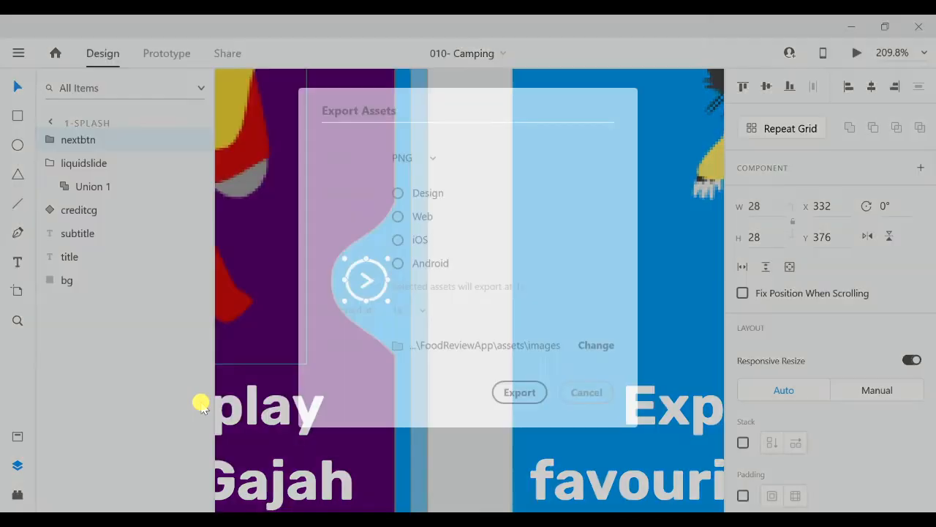
pyautogui.click(397, 194)
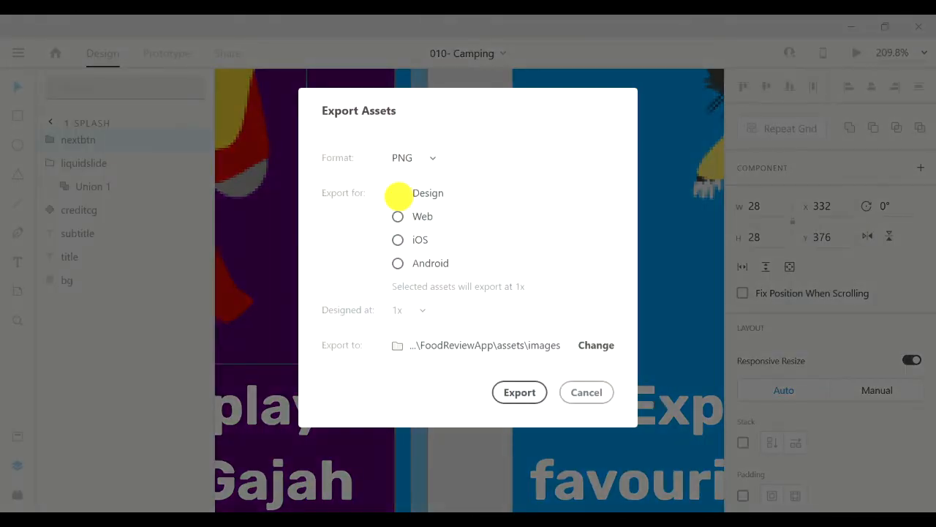
# In After Effects, import nextbtn.png and add it as the topmost layer of the 1-Splash composition.
pyautogui.hotkey('ctrl', 'i')
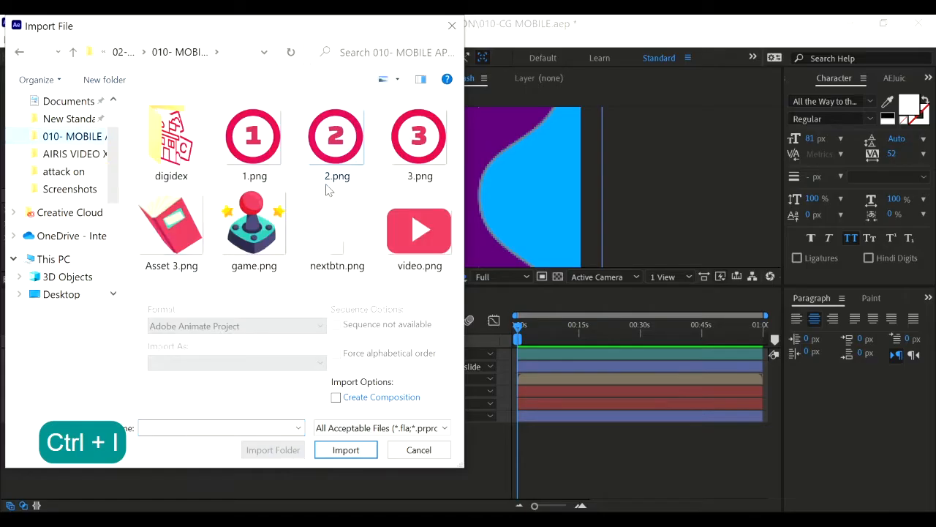
pyautogui.doubleClick(327, 240)
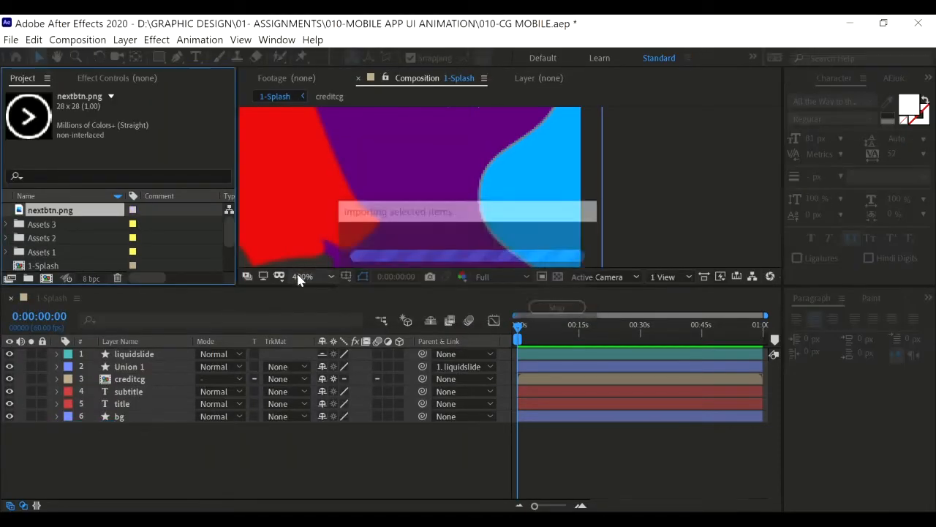
pyautogui.moveTo(22, 214); pyautogui.dragTo(146, 341)
# Position the nextbtn.png layer over the bulge of the blue liquid slide shape.
pyautogui.scroll(-6, 476, 189)
pyautogui.scroll(2, 477, 189)
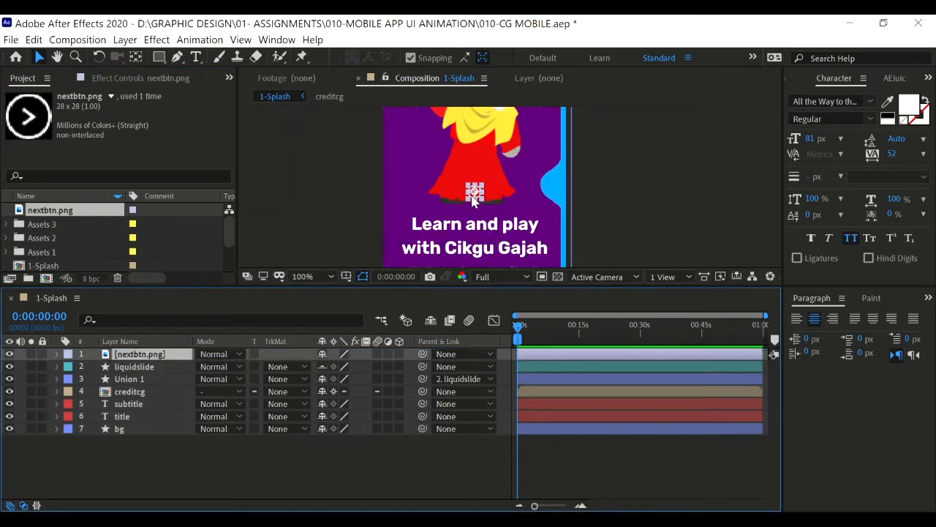
pyautogui.scroll(2, 475, 197)
pyautogui.moveTo(476, 199); pyautogui.dragTo(625, 174)
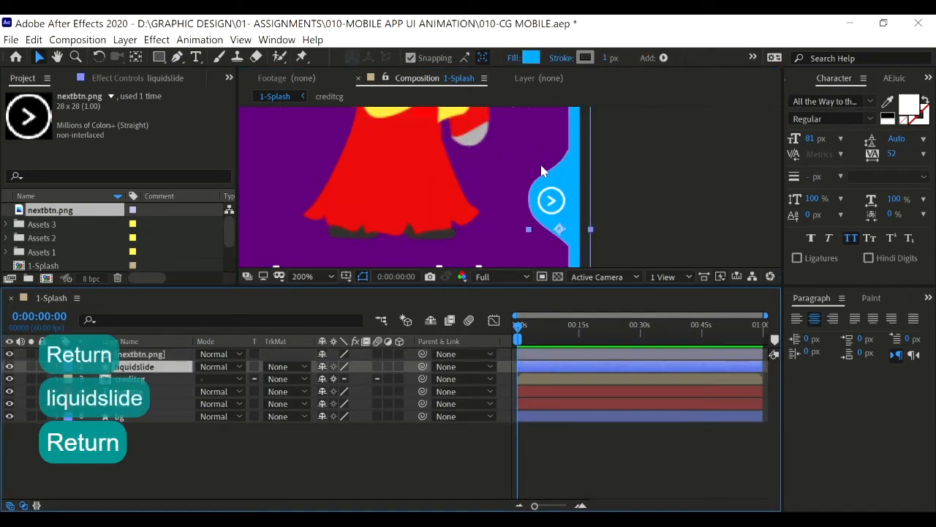
# Reveal the contents of the liquidslide layer and delete its Union 1 Stroke group.
pyautogui.scroll(-2, 564, 215)
pyautogui.scroll(2, 580, 156)
pyautogui.scroll(-2, 543, 235)
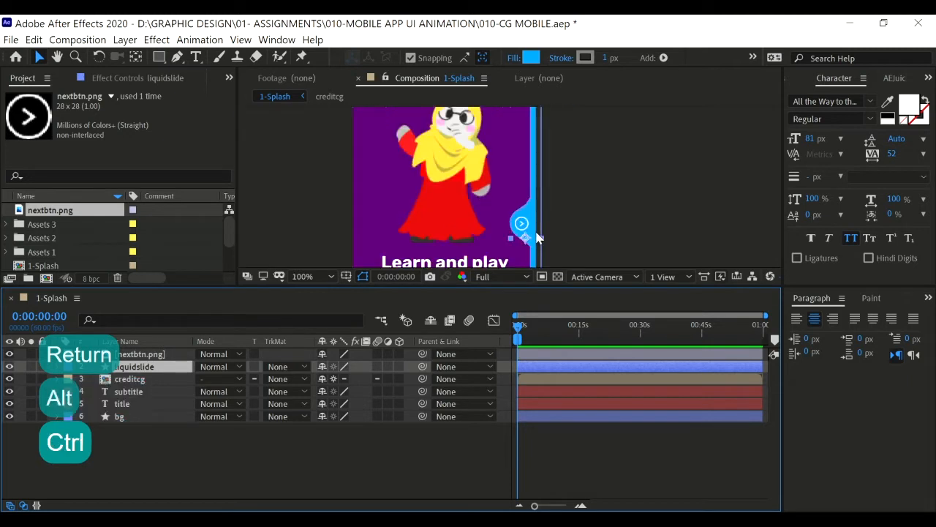
pyautogui.press('u')
pyautogui.press('u')
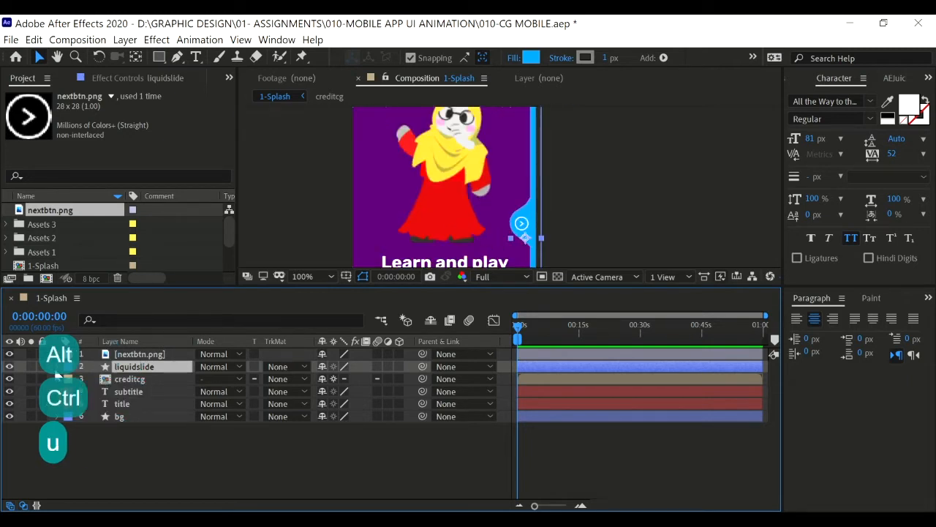
pyautogui.click(131, 393)
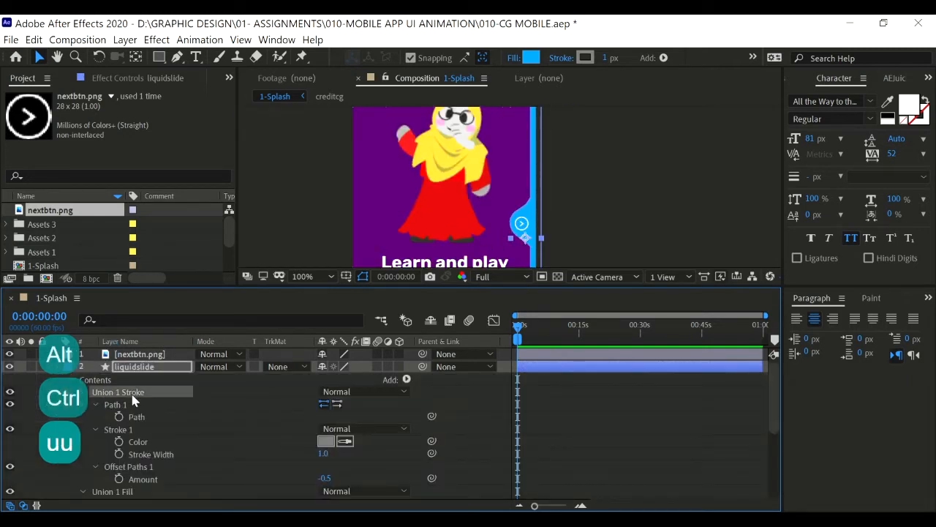
pyautogui.press('Delete')
pyautogui.click(131, 394)
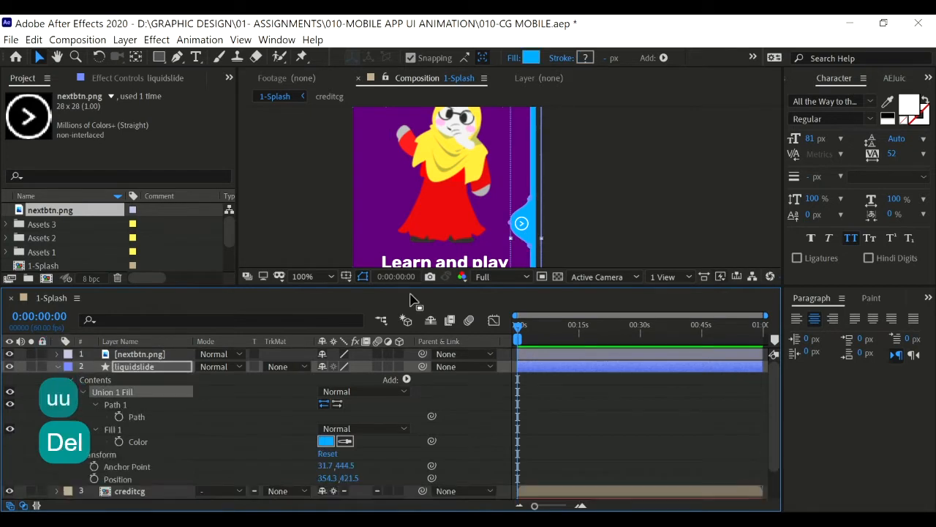
# Keyframe the liquidslide fill path at the start and at 0:00:08:56, try to pull the bulge inwards, and undo the reshaping.
pyautogui.click(119, 416)
pyautogui.click(553, 324)
pyautogui.moveTo(529, 199); pyautogui.dragTo(472, 236)
pyautogui.scroll(3, 512, 238)
pyautogui.hotkey('ctrl', 'z')
pyautogui.hotkey('ctrl', 'z')
pyautogui.hotkey('ctrl', 'z')
pyautogui.hotkey('ctrl', 'z')
pyautogui.hotkey('ctrl', 'z')
pyautogui.hotkey('ctrl', 'z')
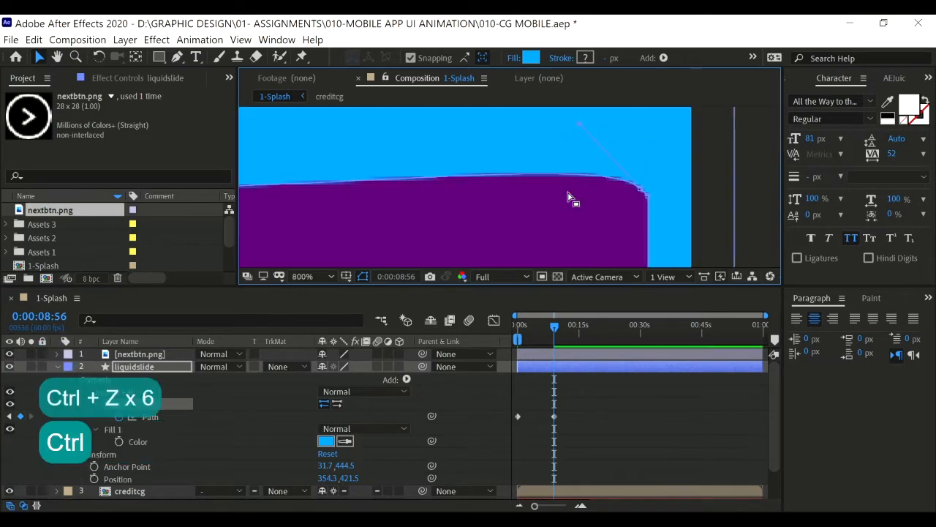
# Try to reshape the liquidslide path at 0:00:08:56 into a rounded blob stretching inwards across the character's lower body.
pyautogui.scroll(-2, 553, 144)
pyautogui.press('`')
pyautogui.scroll(3, 408, 297)
pyautogui.keyDown('ctrl'); pyautogui.keyDown('alt'); pyautogui.click(407, 297); pyautogui.keyUp('alt'); pyautogui.keyUp('ctrl')
pyautogui.scroll(-3, 479, 410)
pyautogui.scroll(-1, 479, 410)
pyautogui.moveTo(418, 276); pyautogui.dragTo(417, 339)
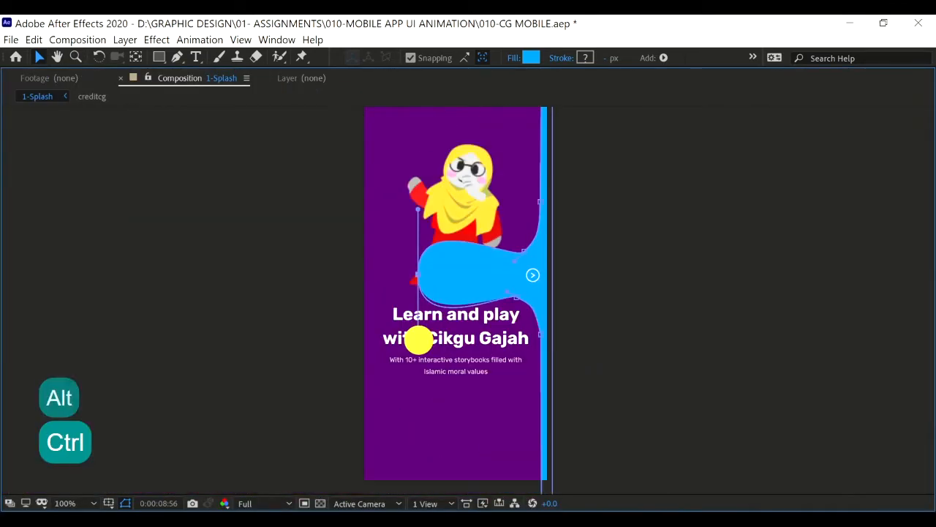
# Move the second path keyframe of the liquid slide earlier and preview the motion.
pyautogui.press('`')
pyautogui.moveTo(553, 416); pyautogui.dragTo(528, 416)
pyautogui.click(541, 324)
pyautogui.moveTo(541, 324); pyautogui.dragTo(487, 324)
pyautogui.scroll(1, 525, 230)
pyautogui.press('space')
# Undo the trial path animation of the liquid slide.
pyautogui.hotkey('ctrl', 'z')
pyautogui.hotkey('ctrl', 'z')
pyautogui.hotkey('ctrl', 'z')
pyautogui.hotkey('ctrl', 'z')
pyautogui.hotkey('ctrl', 'z')
pyautogui.hotkey('ctrl', 'z')
pyautogui.hotkey('ctrl', 'z')
pyautogui.hotkey('ctrl', 'z')
pyautogui.hotkey('ctrl', 'z')
pyautogui.hotkey('ctrl', 'z')
pyautogui.hotkey('ctrl', 'z')
pyautogui.hotkey('ctrl', 'z')
pyautogui.hotkey('ctrl', 'z')
pyautogui.hotkey('ctrl', 'z')
pyautogui.hotkey('ctrl', 'z')
pyautogui.hotkey('ctrl', 'z')
pyautogui.hotkey('ctrl', 'z')
pyautogui.hotkey('ctrl', 'z')
pyautogui.hotkey('ctrl', 'z')
pyautogui.hotkey('ctrl', 'z')
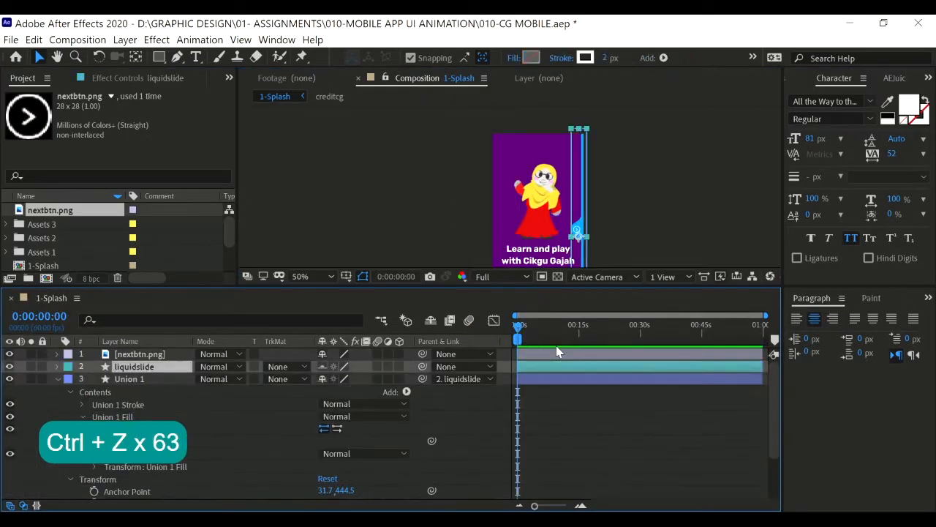
# Reshape the Union 1 path into a long pointed bulge across the character's skirt, adjust its curve at 0:00:03:13, and preview it.
pyautogui.click(530, 324)
pyautogui.scroll(2, 565, 187)
pyautogui.press('`')
pyautogui.scroll(-1, 500, 183)
pyautogui.moveTo(500, 130); pyautogui.dragTo(480, 284)
pyautogui.scroll(1, 465, 297)
pyautogui.scroll(1, 483, 406)
pyautogui.scroll(-1, 422, 139)
pyautogui.moveTo(443, 130); pyautogui.dragTo(422, 139)
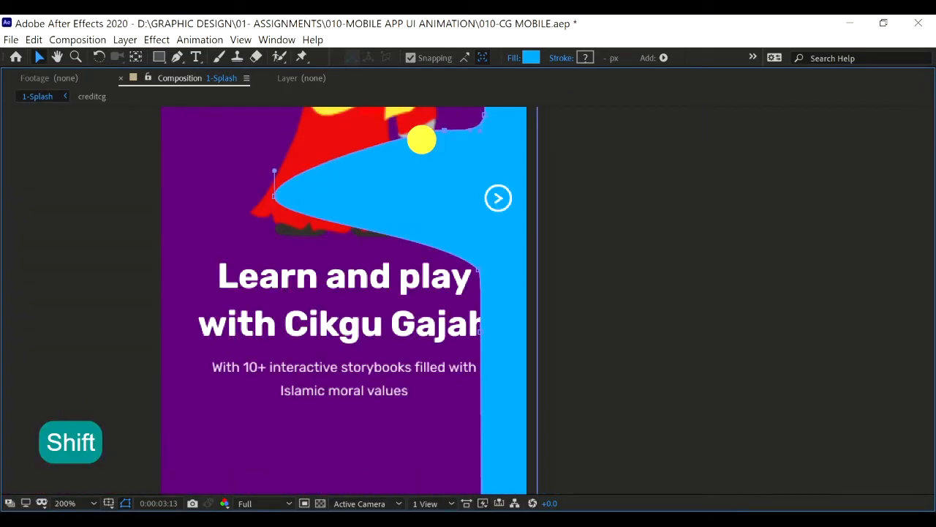
pyautogui.moveTo(272, 324); pyautogui.dragTo(271, 316)
pyautogui.press('`')
pyautogui.press('space')
pyautogui.press('space')
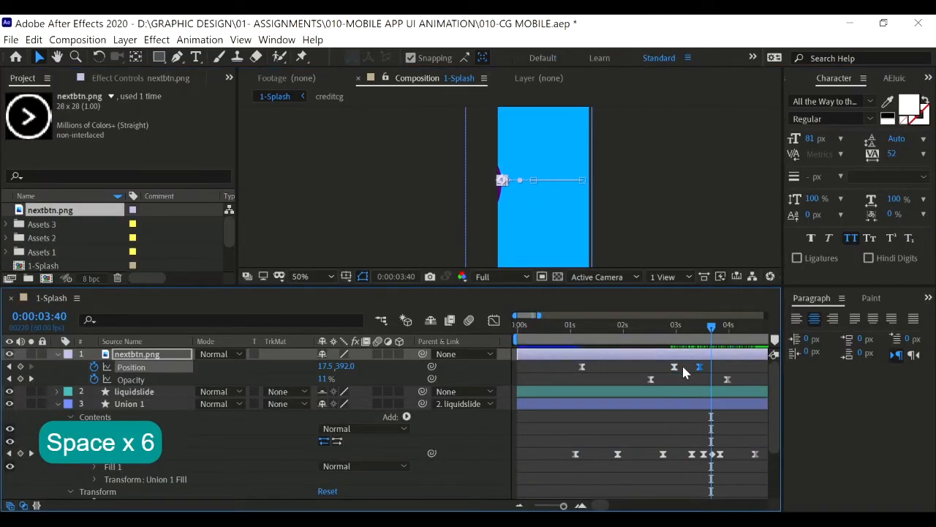
# Retime the Position keyframe of the nextbtn.png layer slightly later and preview the liquid transition.
pyautogui.moveTo(700, 368)
pyautogui.mouseDown()
pyautogui.moveTo(710, 367)
pyautogui.moveTo(694, 368)
pyautogui.moveTo(703, 379)
pyautogui.mouseUp()
pyautogui.click(674, 326)
pyautogui.press('space')
pyautogui.press('space')
pyautogui.press('space')
pyautogui.press('space')
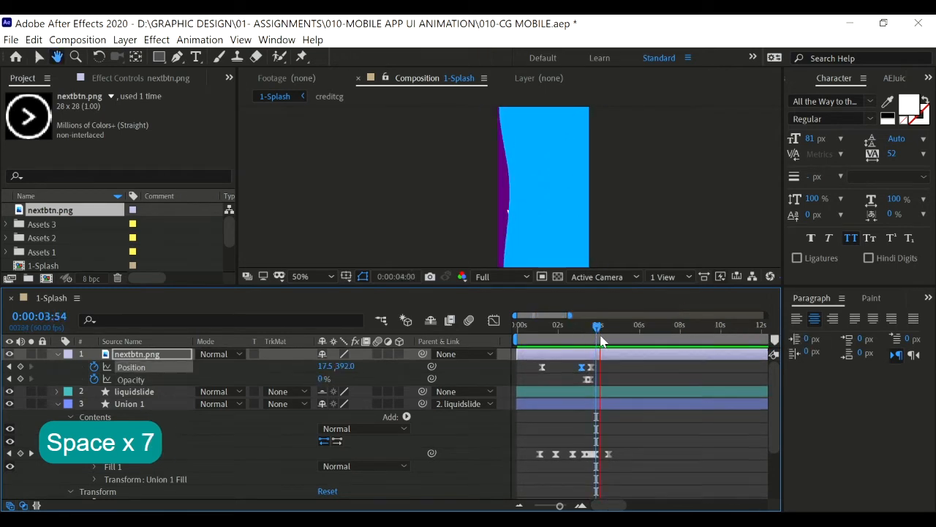
pyautogui.press('space')
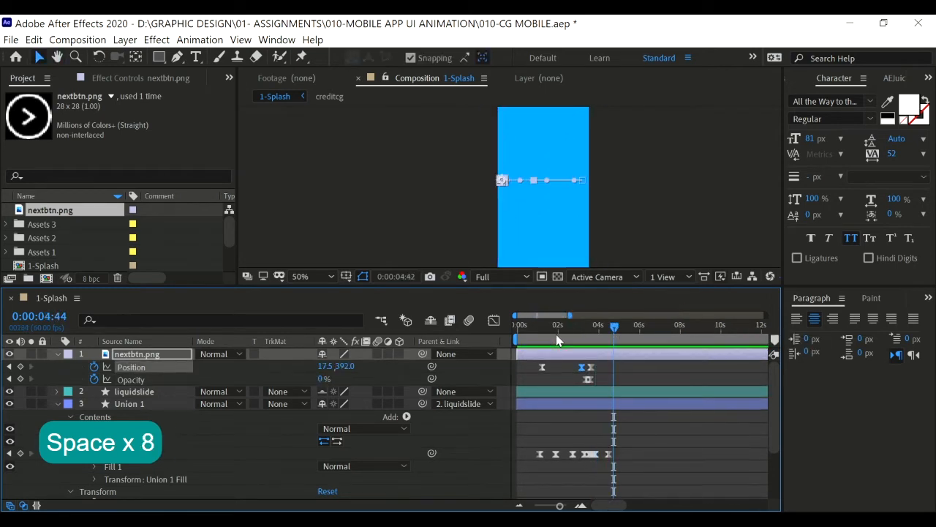
pyautogui.scroll(-2, 567, 220)
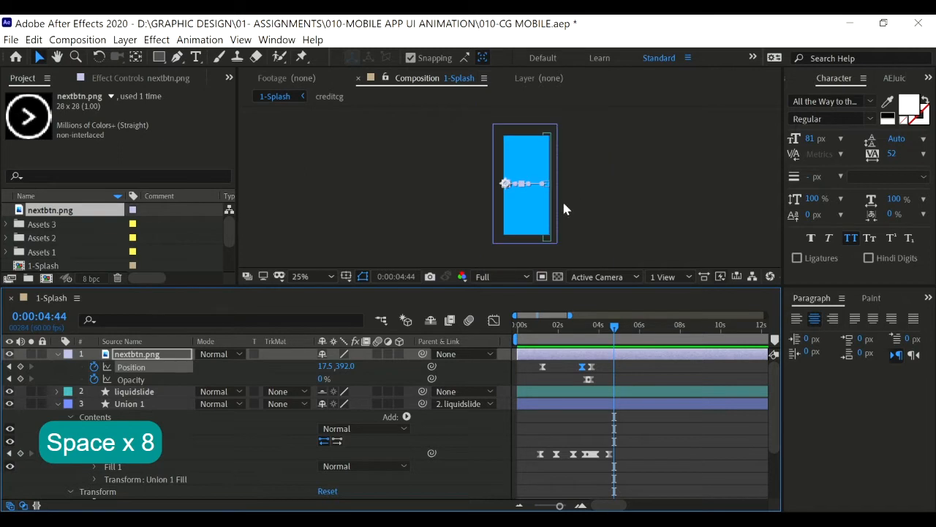
pyautogui.click(575, 259)
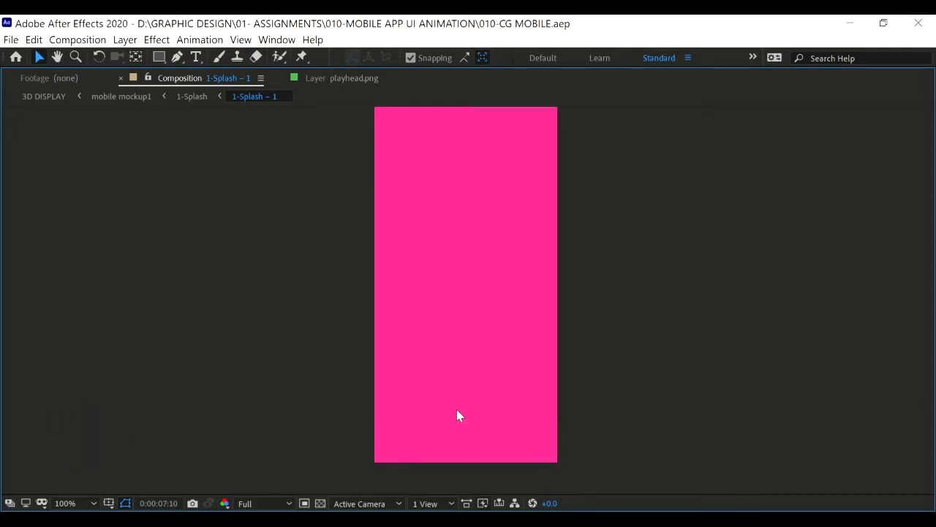
# Return the 1-Splash – 1 composition to its start and inspect the button layer's Scale and Opacity keyframes.
pyautogui.press('space')
pyautogui.press('odiaeresis')
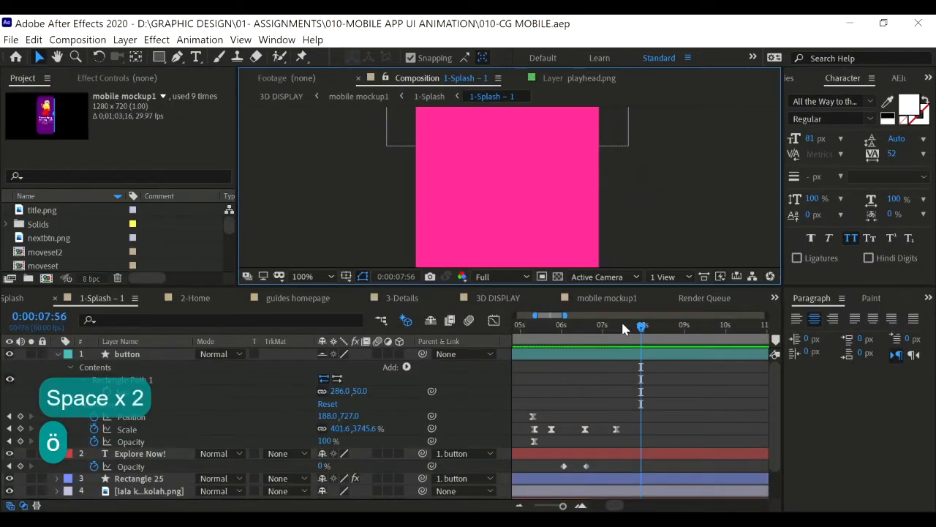
pyautogui.moveTo(622, 327); pyautogui.dragTo(426, 333)
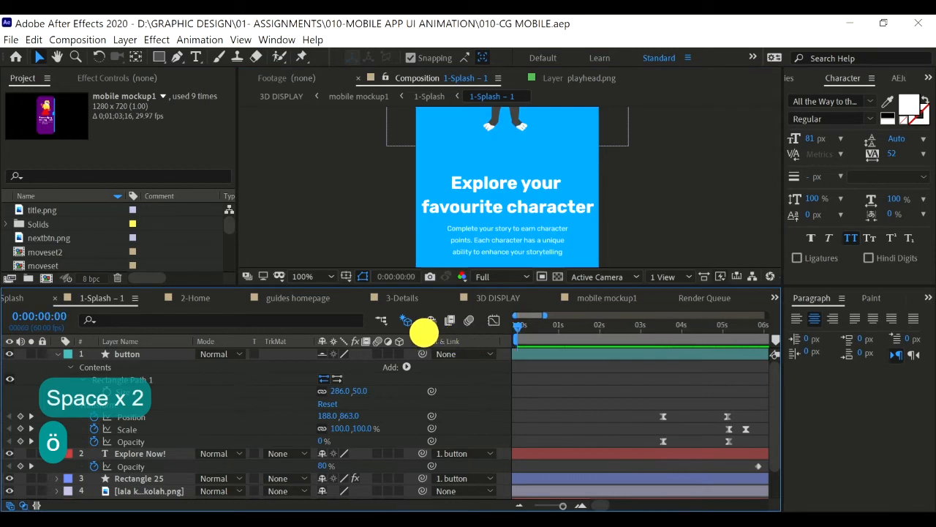
pyautogui.click(129, 355)
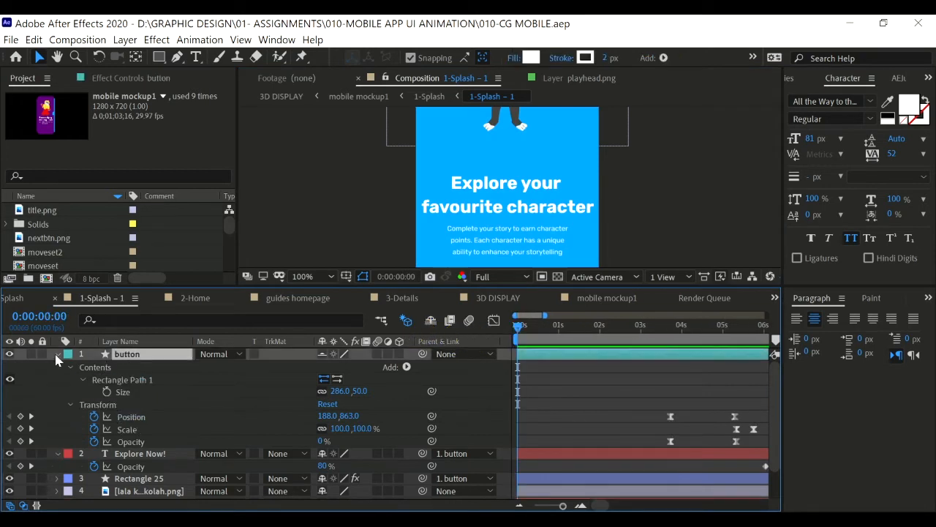
pyautogui.click(130, 428)
pyautogui.click(131, 441)
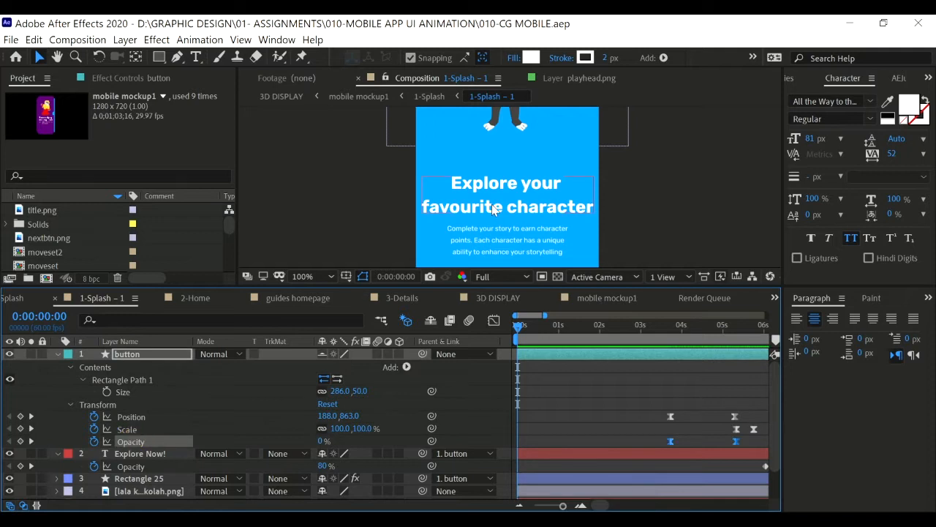
# Play an enlarged preview of the liquid transition in the 1-Splash composition.
pyautogui.press('odiaeresis')
pyautogui.press('space')
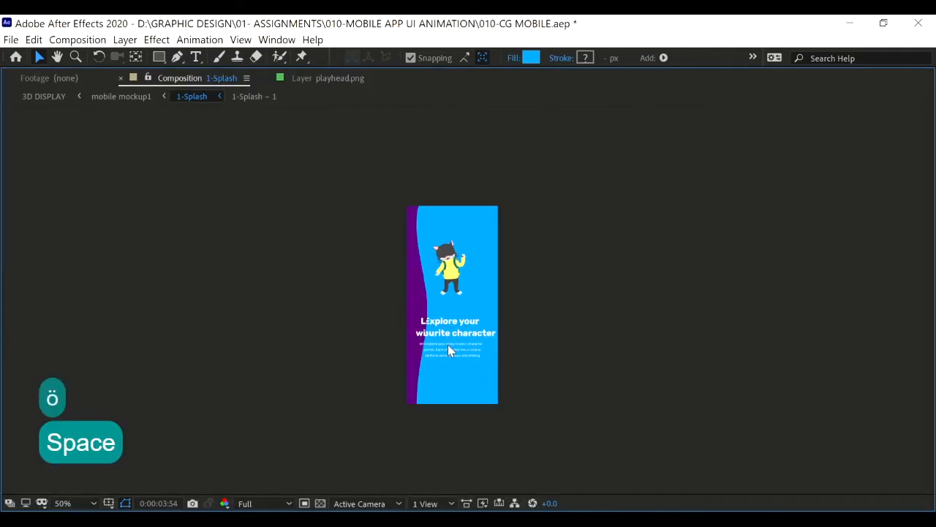
pyautogui.press('space')
pyautogui.press('odiaeresis')
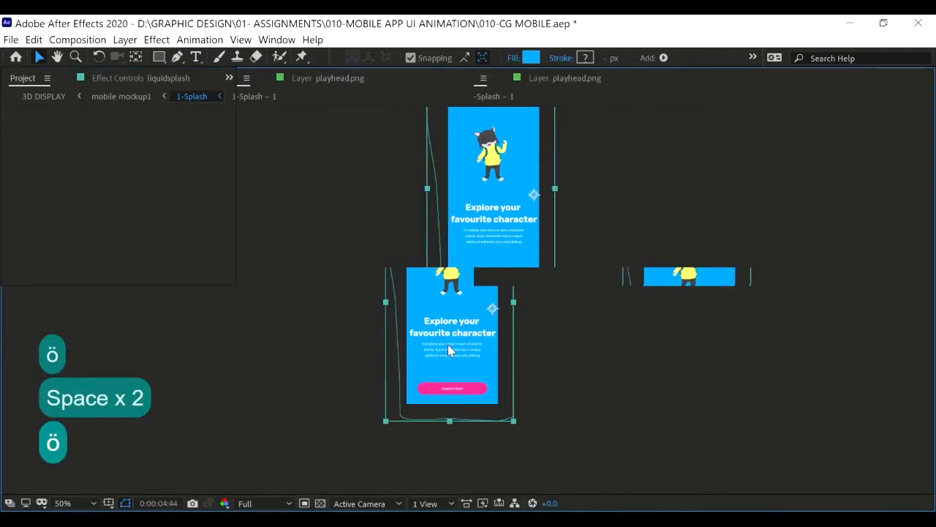
# Remove the track matte from the 1-Splash – 1 layer and check the composition at 0:00:02:49.
pyautogui.click(131, 432)
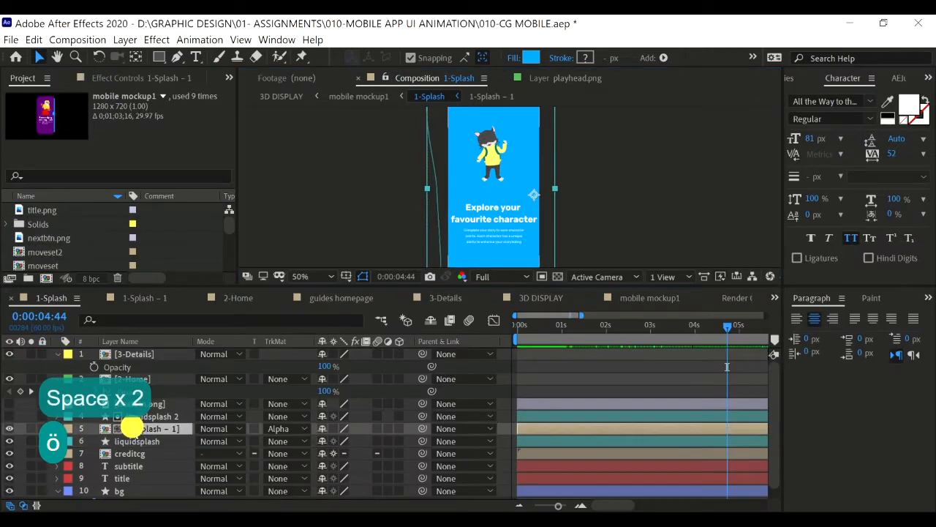
pyautogui.keyDown('shift'); pyautogui.click(137, 441); pyautogui.keyUp('shift')
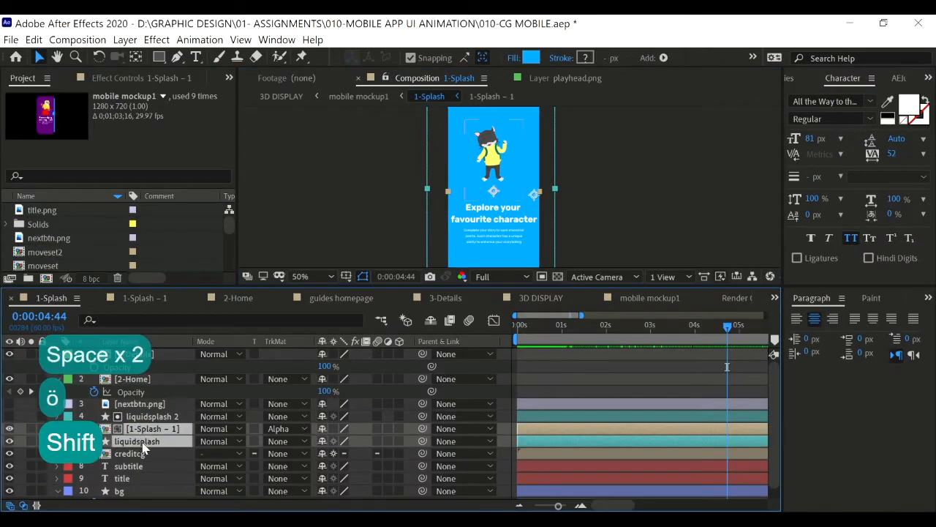
pyautogui.click(287, 428)
pyautogui.click(315, 349)
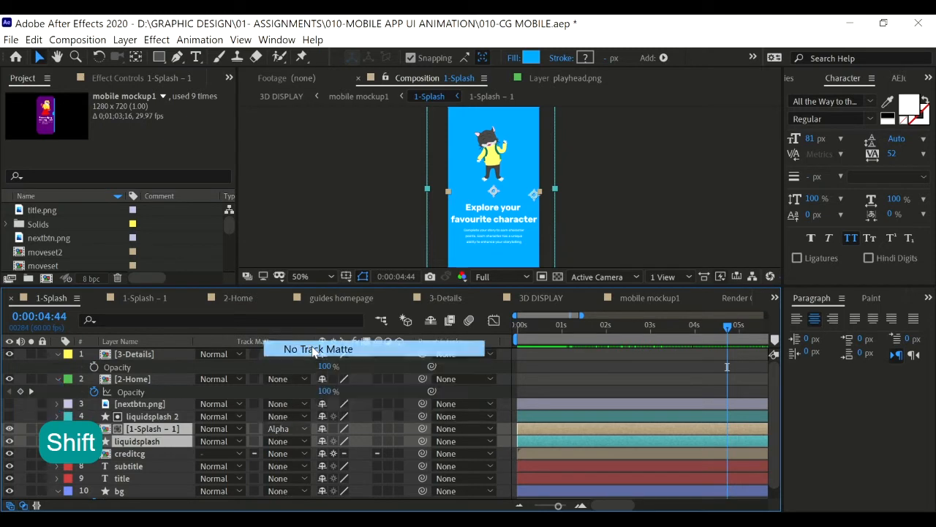
pyautogui.moveTo(696, 338); pyautogui.dragTo(642, 331)
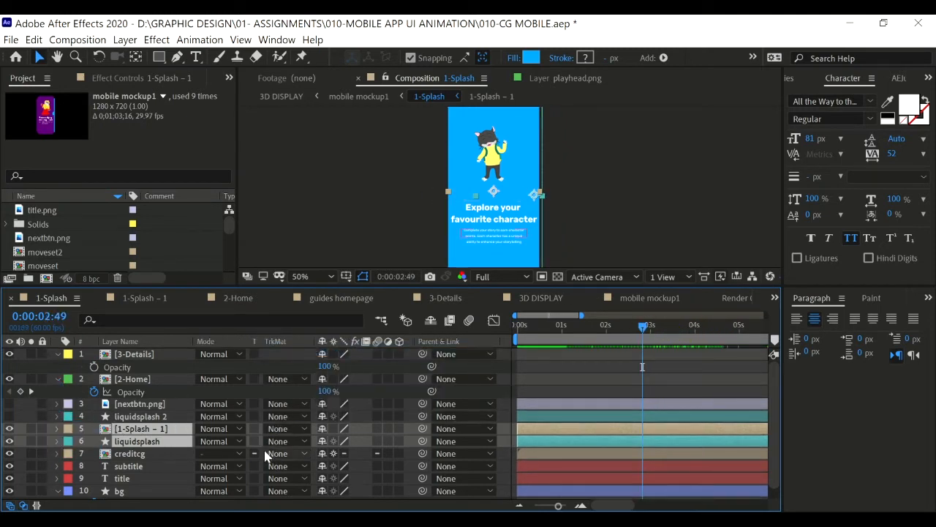
# Set the 1-Splash – 1 layer's track matte to Alpha Matte "liquidsplash 2" and preview the masked transition.
pyautogui.click(146, 466)
pyautogui.click(143, 428)
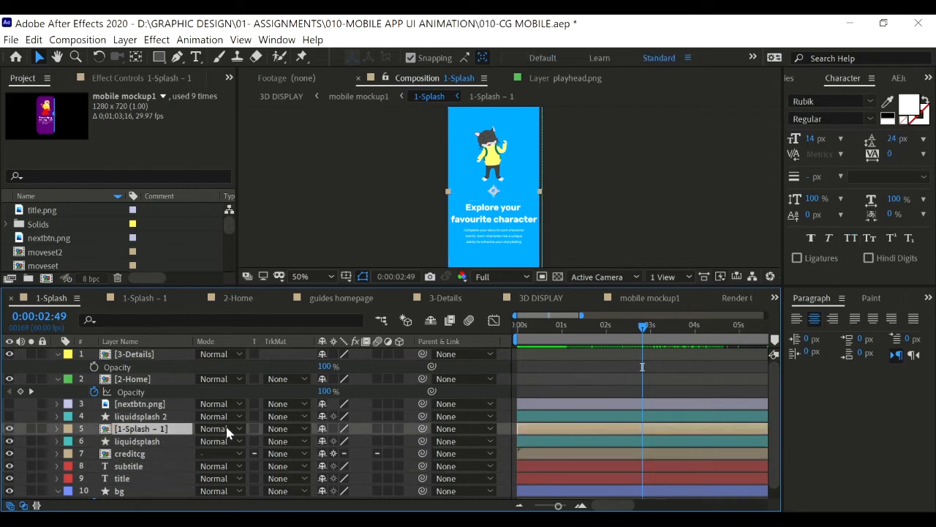
pyautogui.click(287, 429)
pyautogui.click(136, 441)
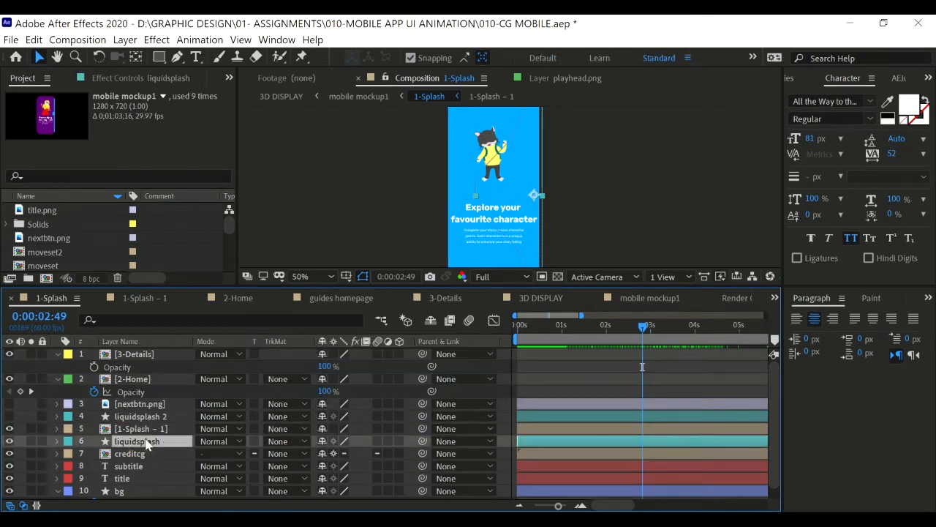
pyautogui.click(157, 430)
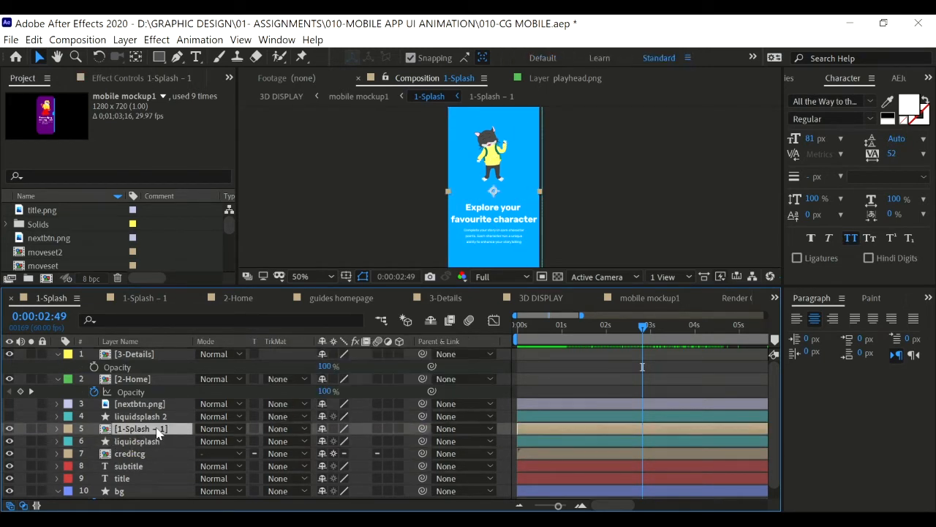
pyautogui.click(297, 427)
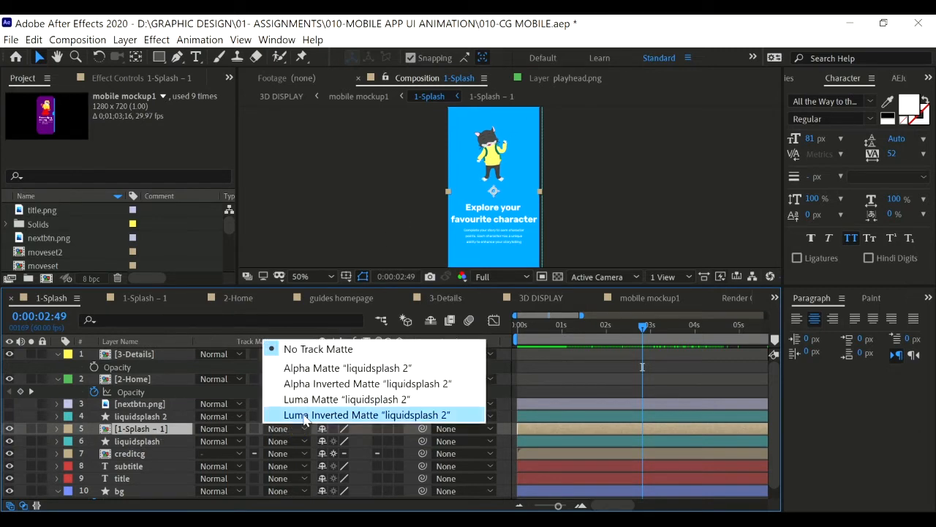
pyautogui.click(319, 373)
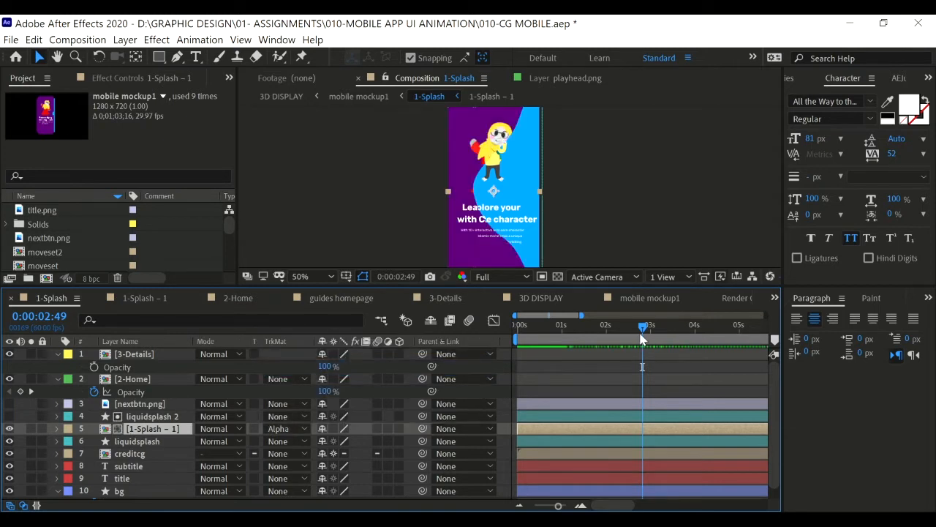
pyautogui.moveTo(642, 336); pyautogui.dragTo(564, 333)
pyautogui.press('space')
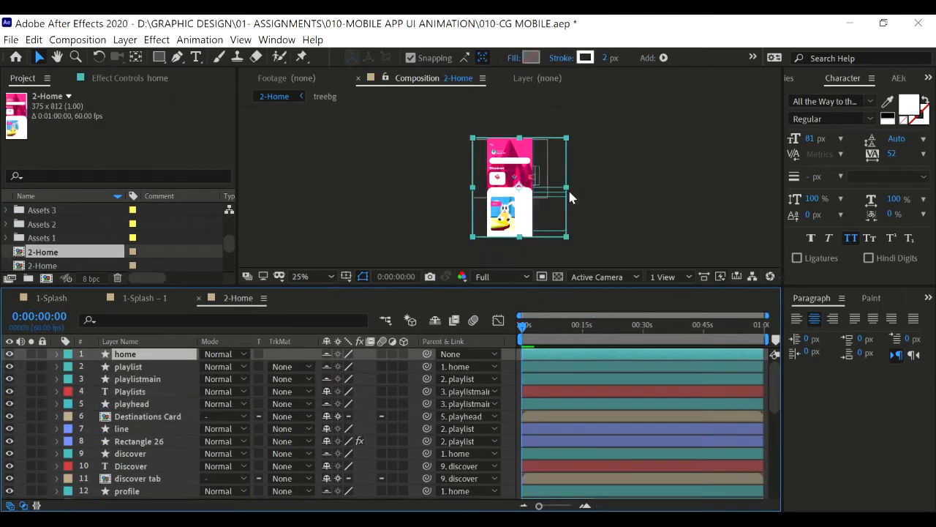
# Examine the Discover icons and Playlists section of the 2-Home composition.
pyautogui.scroll(4, 516, 183)
pyautogui.scroll(-2, 529, 181)
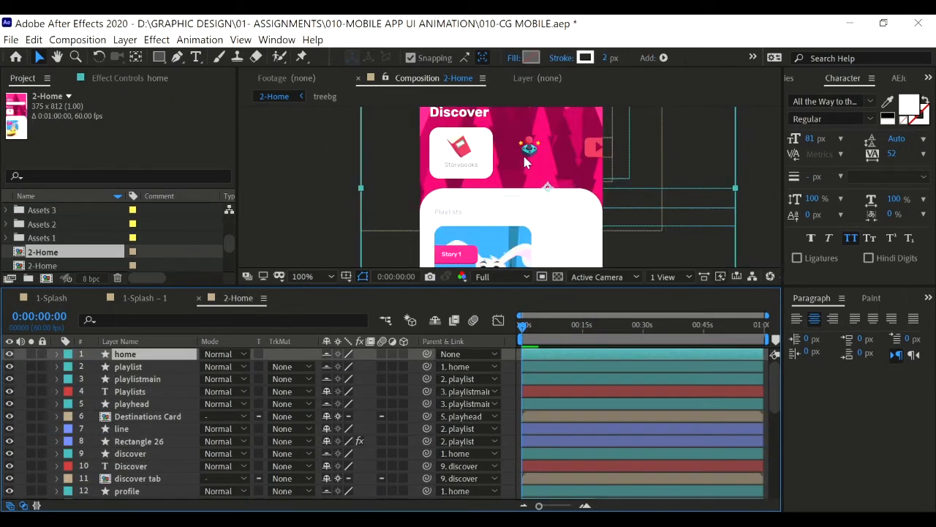
pyautogui.scroll(2, 413, 179)
pyautogui.press('alt')
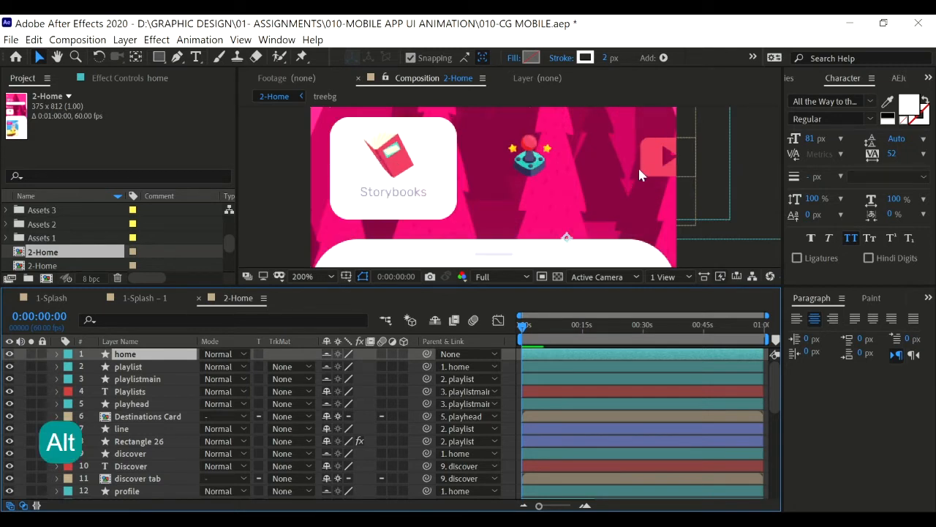
pyautogui.scroll(-5, 432, 173)
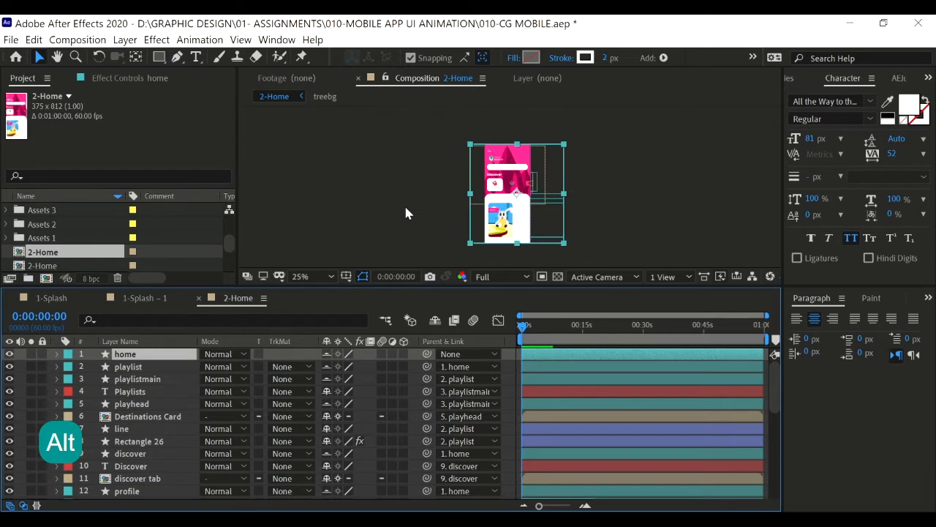
pyautogui.click(423, 200)
pyautogui.scroll(2, 507, 173)
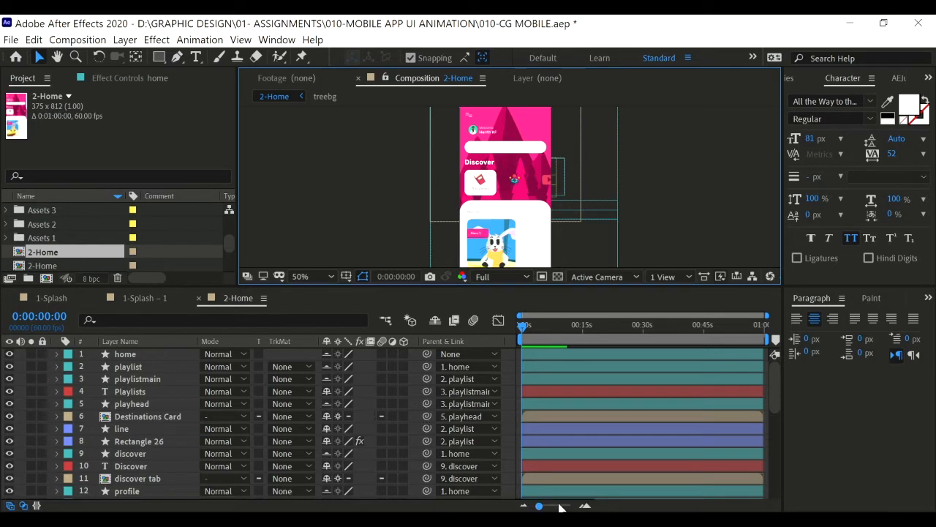
pyautogui.scroll(-2, 410, 223)
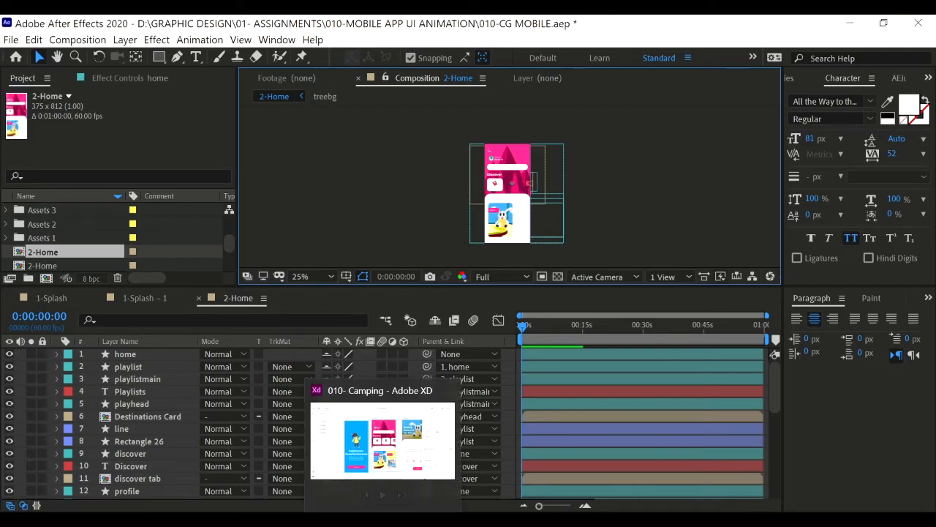
# Switch to Adobe XD and select the profile group on the 2-Home artboard.
pyautogui.click(372, 508)
pyautogui.click(449, 95)
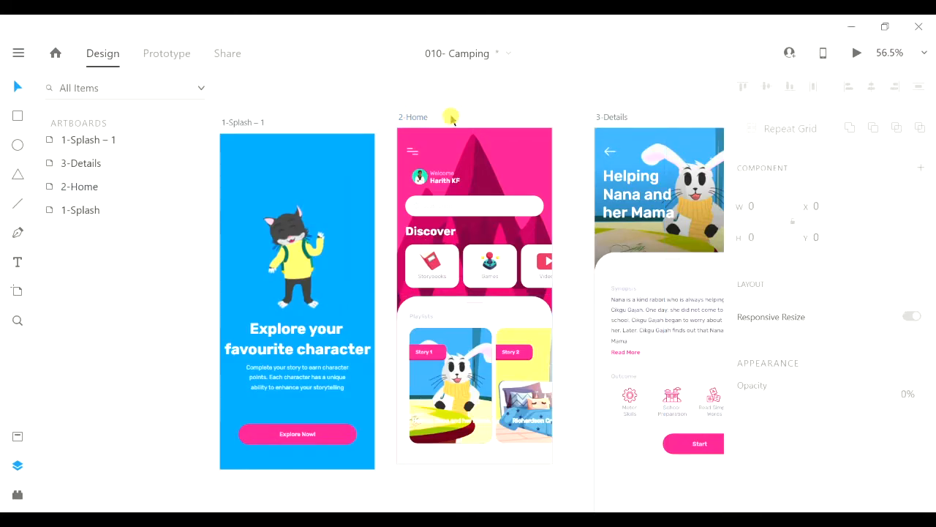
pyautogui.click(422, 180)
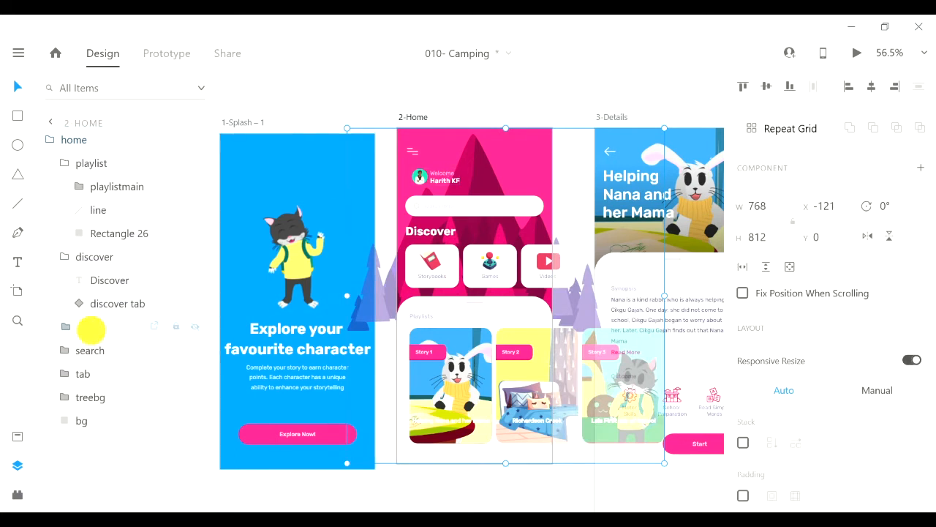
pyautogui.click(90, 327)
pyautogui.scroll(1, 430, 172)
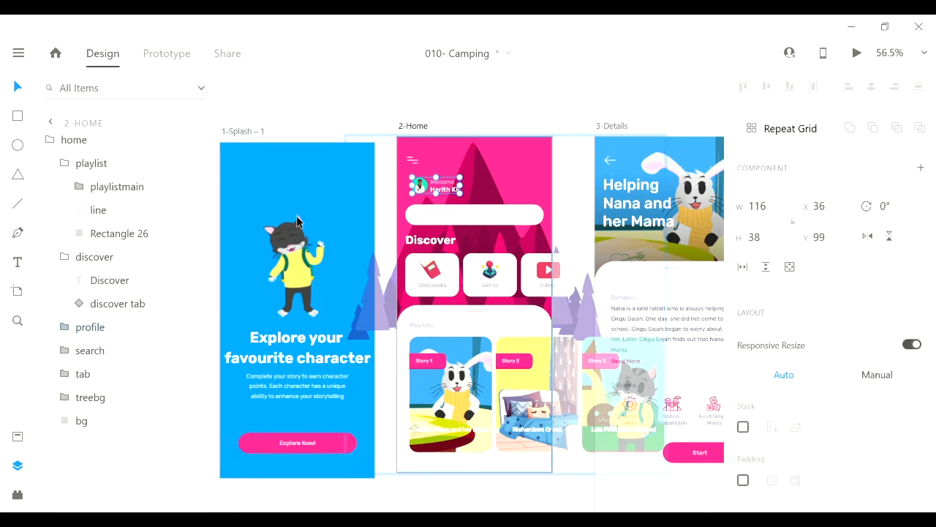
pyautogui.press('ctrl')
pyautogui.doubleClick(93, 329)
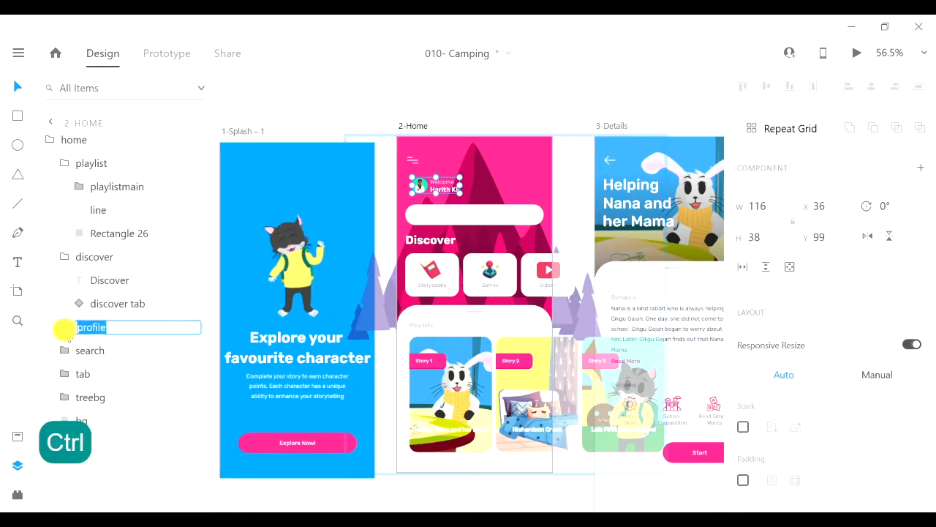
pyautogui.click(112, 342)
pyautogui.click(109, 326)
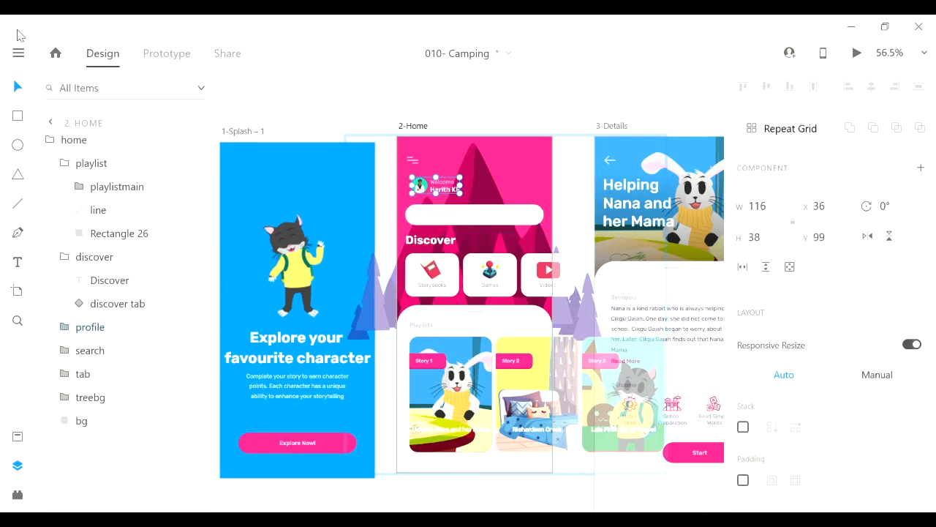
pyautogui.click(18, 53)
pyautogui.moveTo(93, 377)
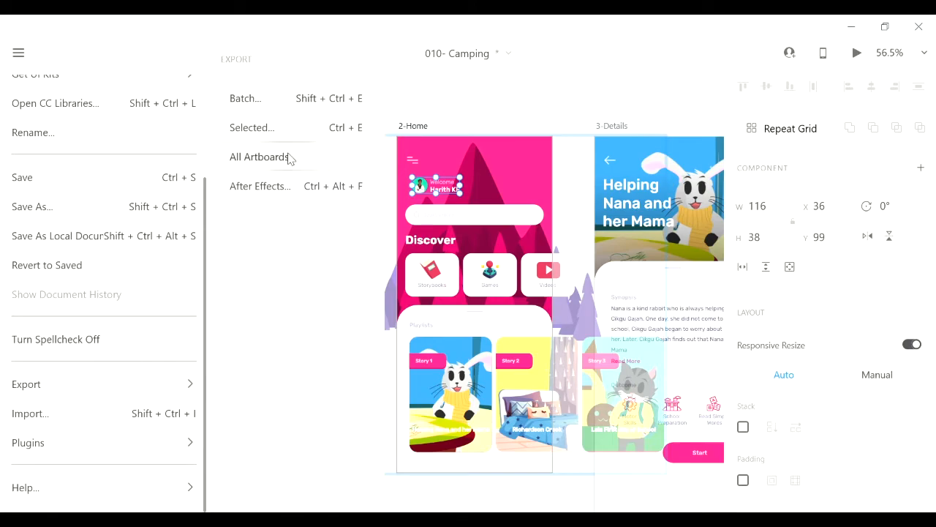
pyautogui.click(296, 127)
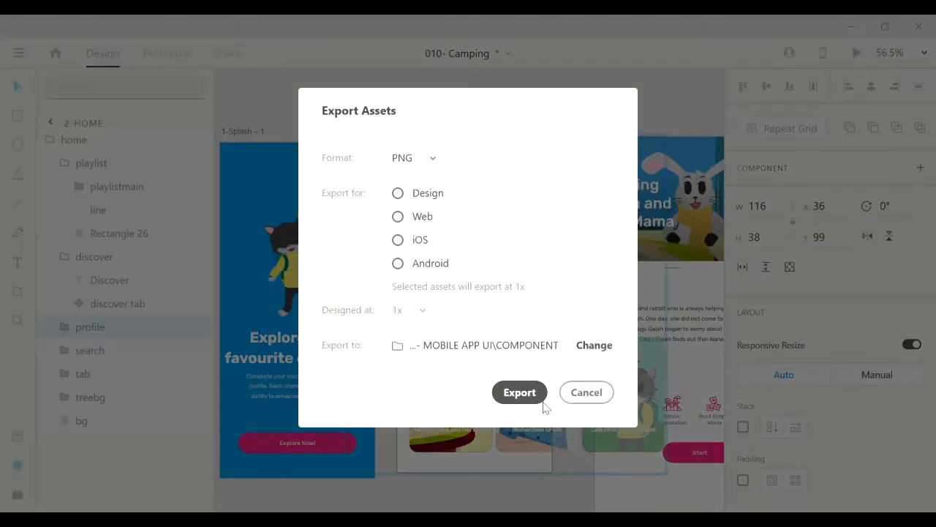
pyautogui.click(586, 392)
# Export the selected profile group as a PNG for Design to the COMPONENT folder.
pyautogui.hotkey('ctrl', 'e')
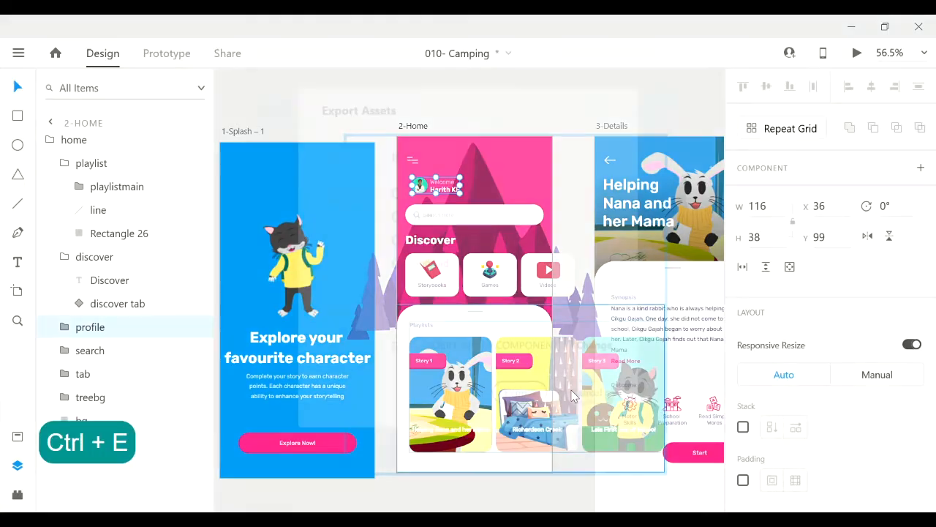
pyautogui.click(398, 194)
pyautogui.click(518, 392)
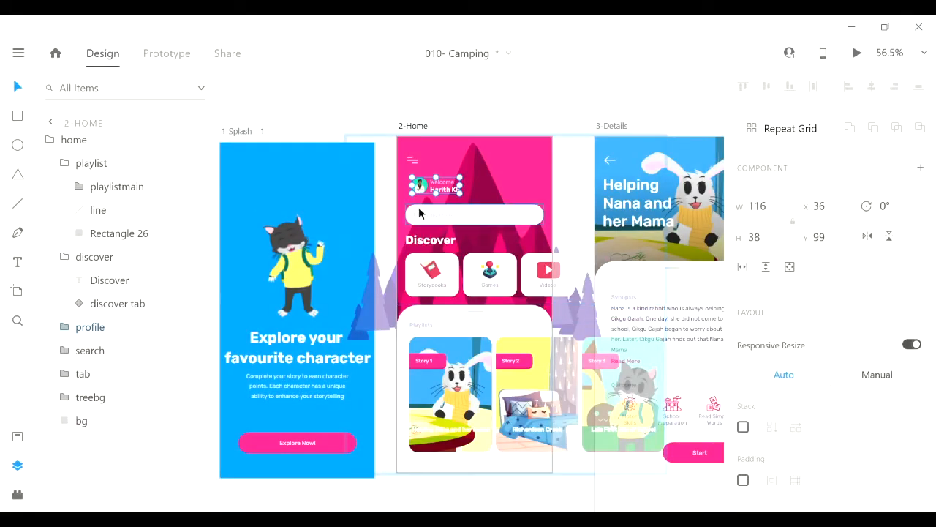
# Export the search group of the 2-Home artboard as a PNG to the COMPONENT folder.
pyautogui.click(419, 212)
pyautogui.hotkey('ctrl', 'e')
pyautogui.hotkey('ctrl', 'e')
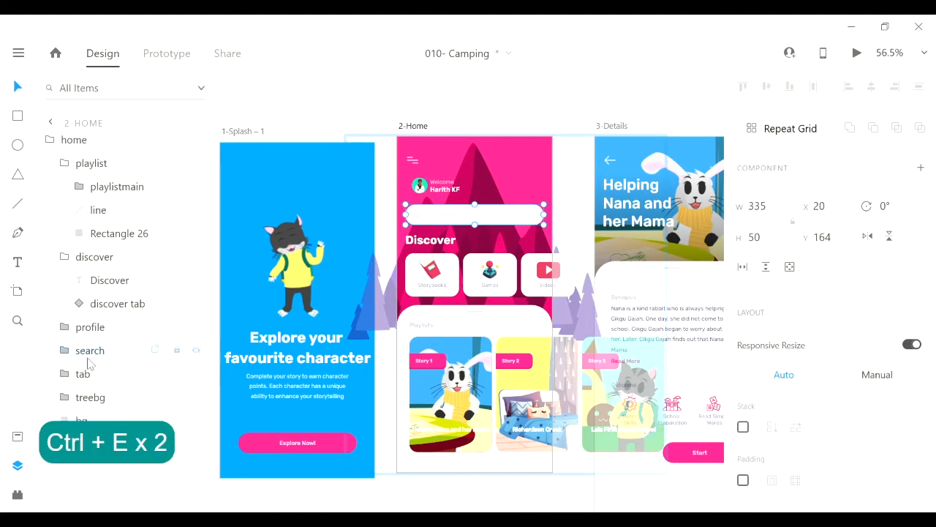
pyautogui.click(517, 397)
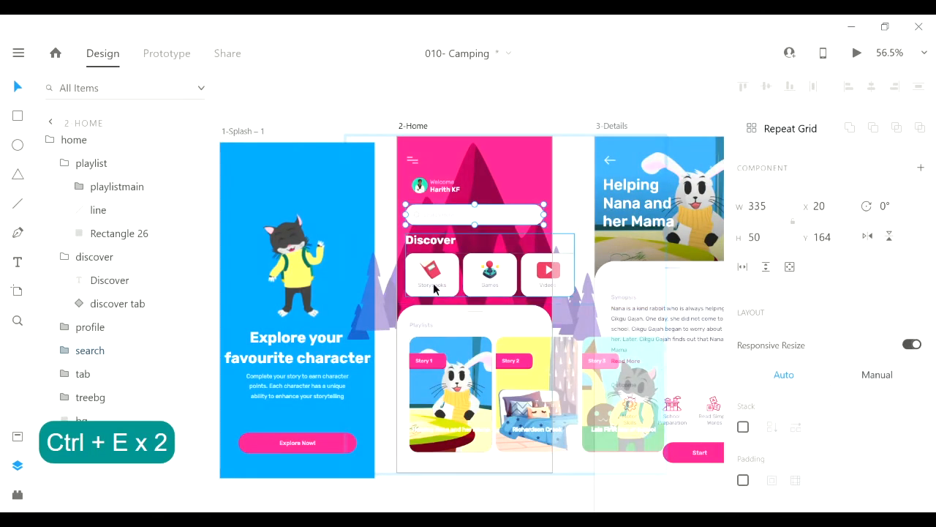
# Export the discover tab component and the Discover heading as separate PNGs.
pyautogui.click(422, 270)
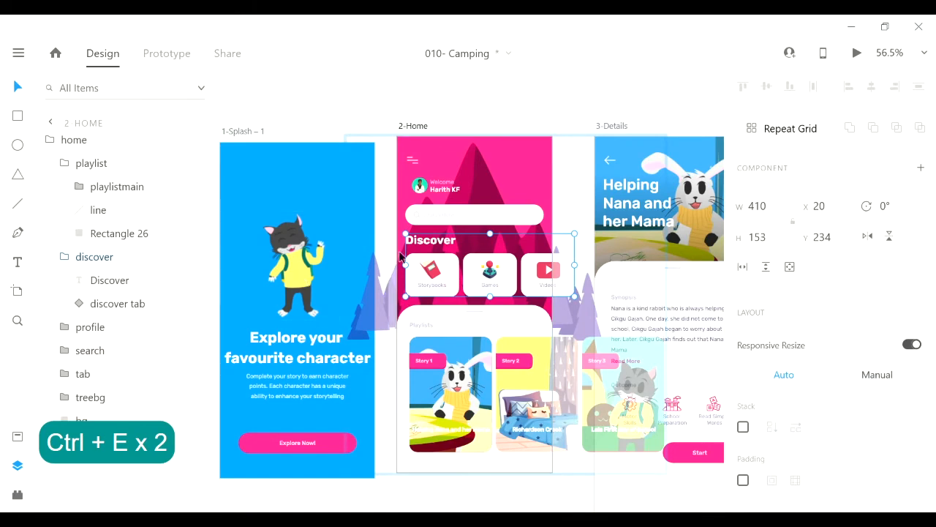
pyautogui.doubleClick(448, 283)
pyautogui.hotkey('ctrl', 'e')
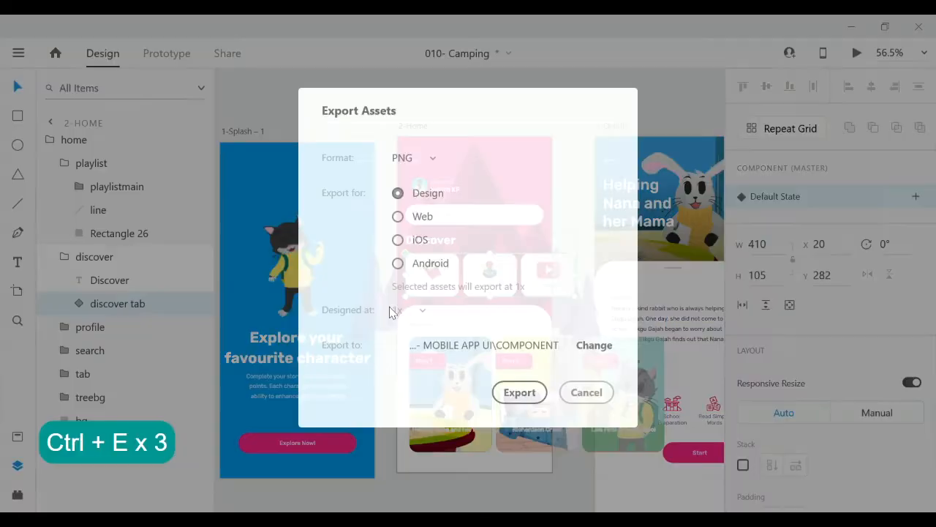
pyautogui.click(520, 390)
pyautogui.click(429, 246)
pyautogui.hotkey('ctrl', 'e')
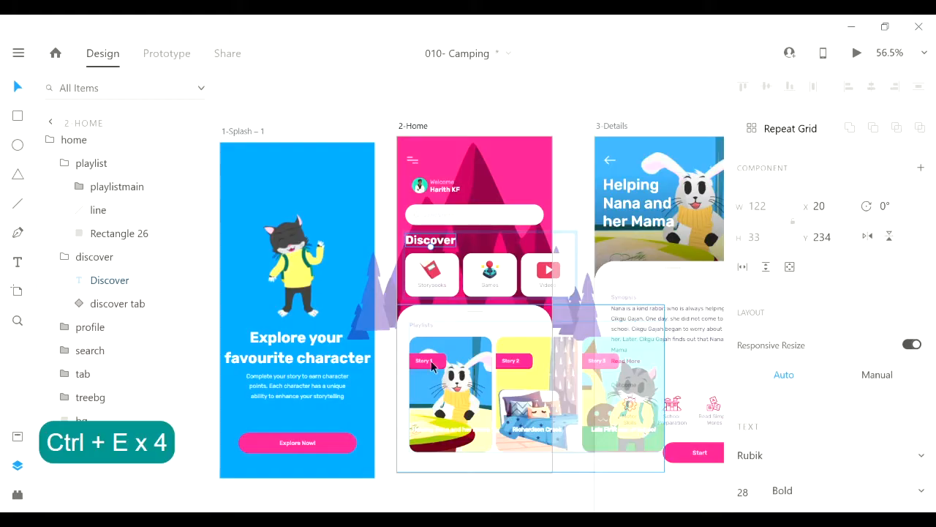
# Export the playlist group's elements as PNGs, including the playhead cards, line and Rectangle 26.
pyautogui.click(454, 365)
pyautogui.doubleClick(455, 368)
pyautogui.hotkey('ctrl', 'e')
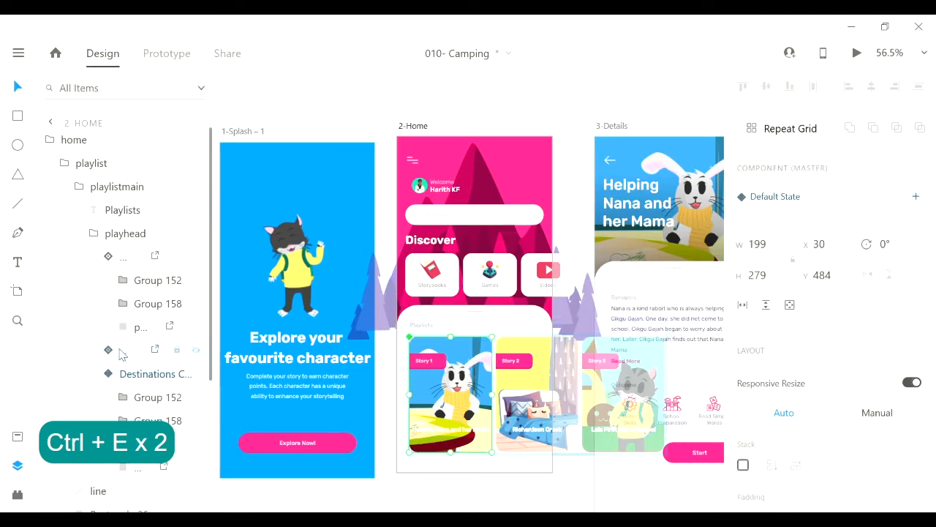
pyautogui.click(98, 257)
pyautogui.keyDown('shift'); pyautogui.click(94, 280); pyautogui.keyUp('shift')
pyautogui.hotkey('ctrl', 'e')
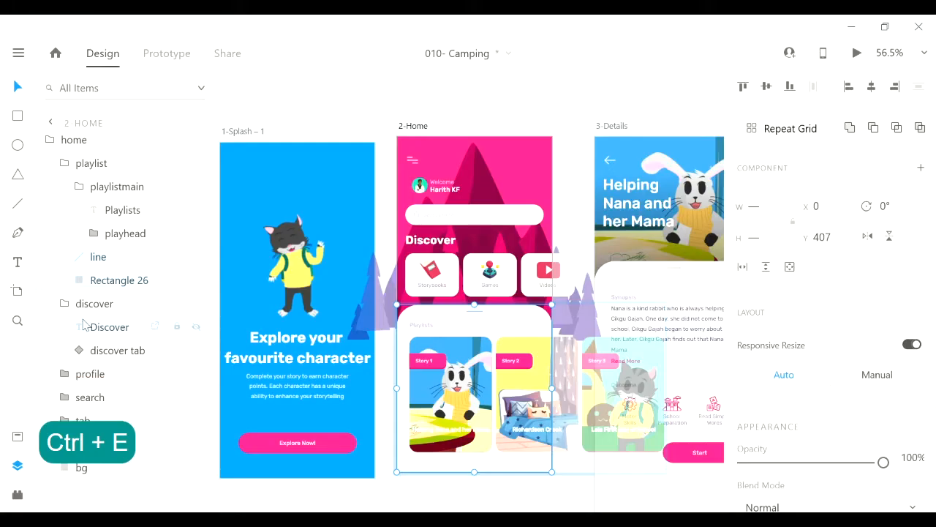
# Export the remaining tab and treebg groups of the 2-Home artboard as PNGs.
pyautogui.click(95, 351)
pyautogui.click(88, 443)
pyautogui.hotkey('ctrl', 'e')
pyautogui.hotkey('ctrl', 'e')
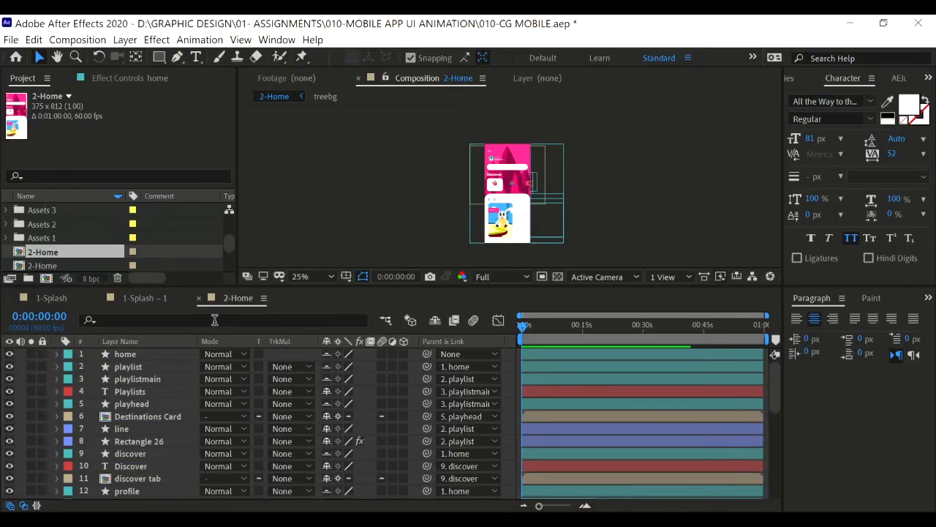
# Switch to After Effects and create a project folder named HOME COMPONENT.
pyautogui.hotkey('ctrl', 'i')
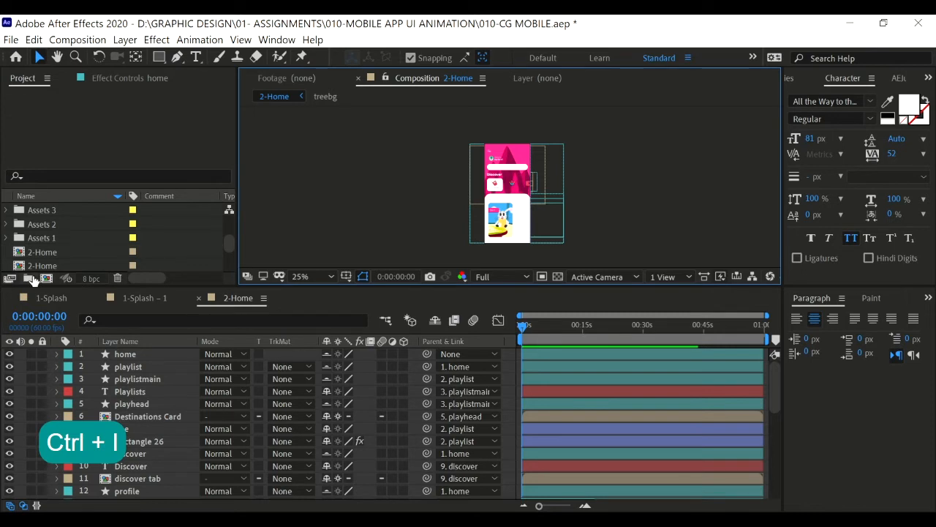
pyautogui.click(30, 279)
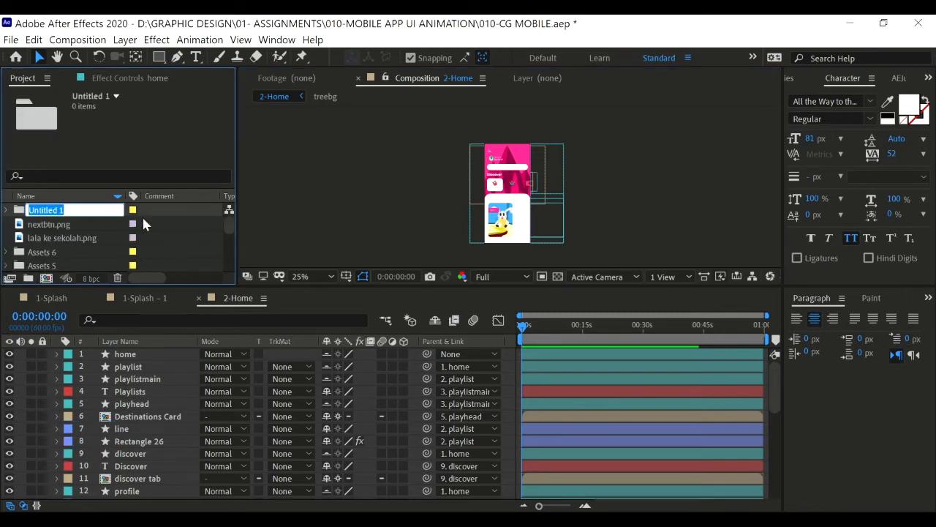
pyautogui.press('capslock')
pyautogui.write('HOME COMPONENT')
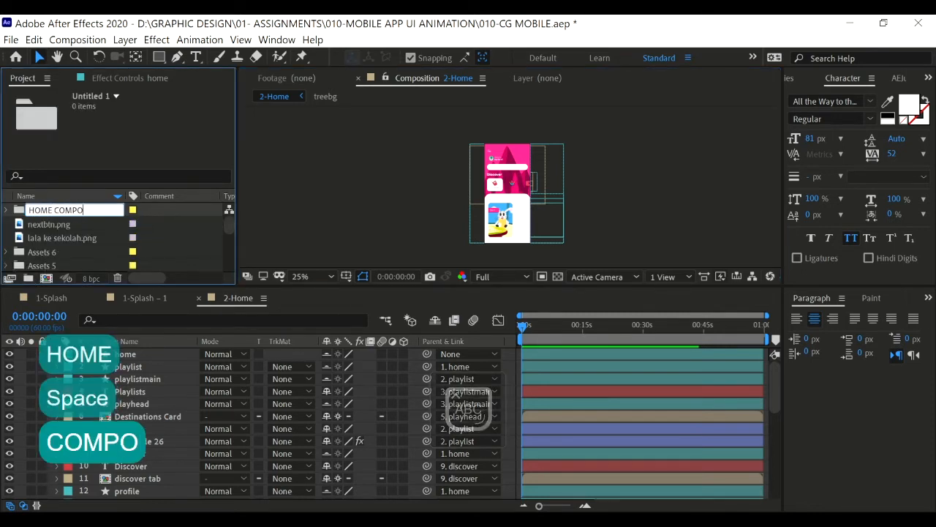
pyautogui.press('Return')
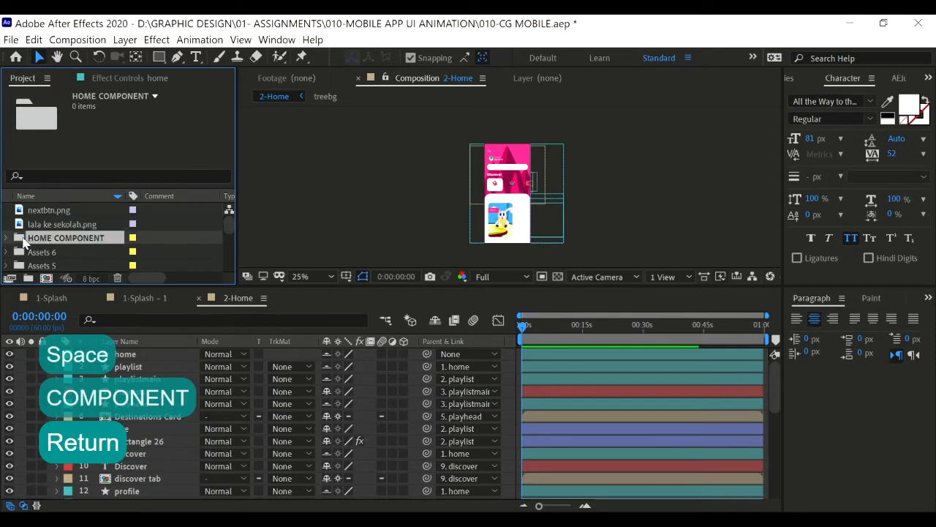
# Import all exported PNGs, from discover tab.png to treebg.png, as footage into the HOME COMPONENT folder.
pyautogui.hotkey('ctrl', 'i')
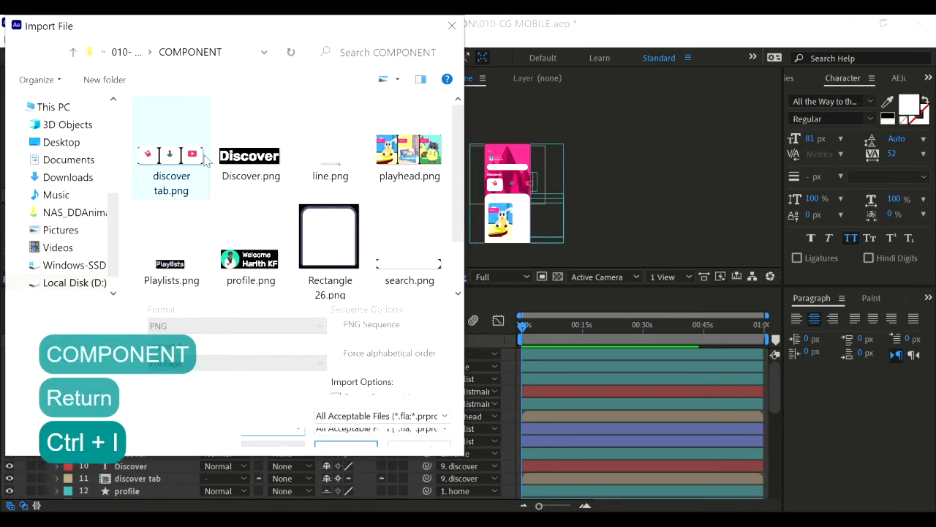
pyautogui.click(205, 161)
pyautogui.scroll(-2, 293, 219)
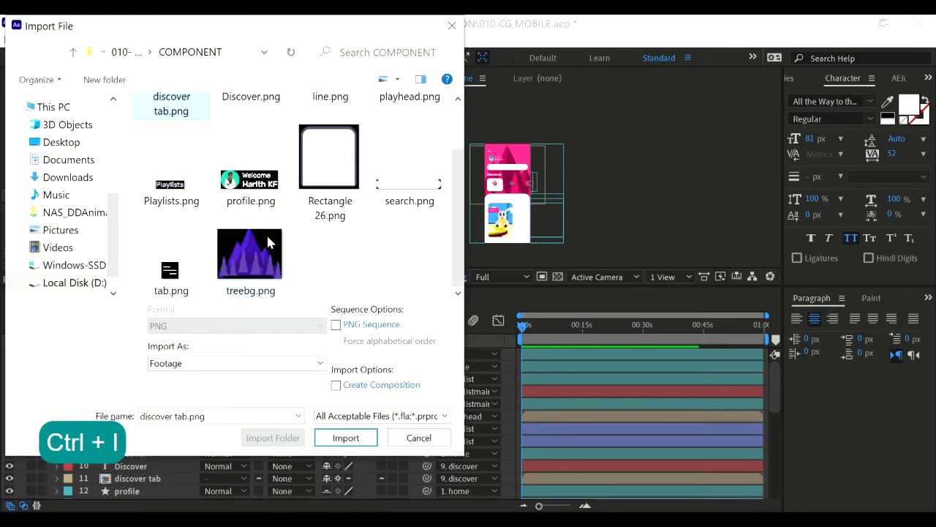
pyautogui.keyDown('shift'); pyautogui.click(244, 251); pyautogui.keyUp('shift')
pyautogui.click(341, 436)
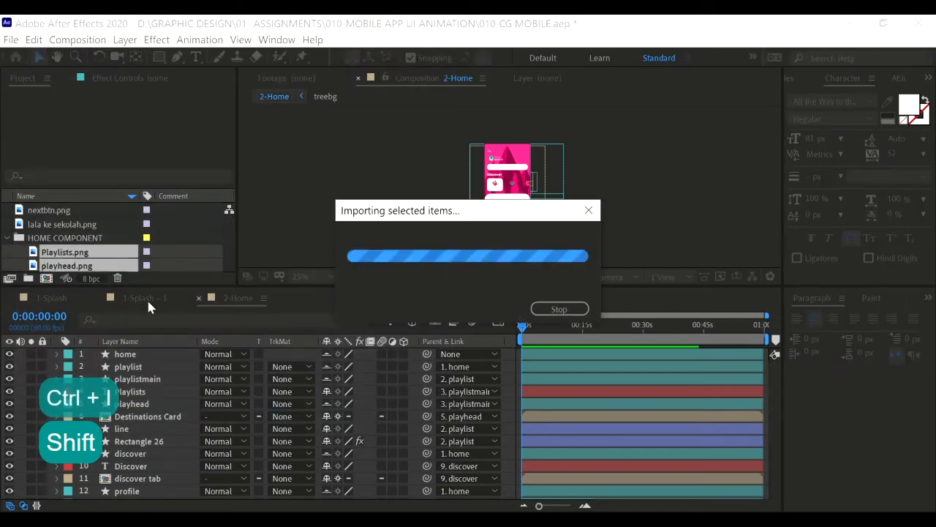
pyautogui.click(65, 239)
pyautogui.click(63, 252)
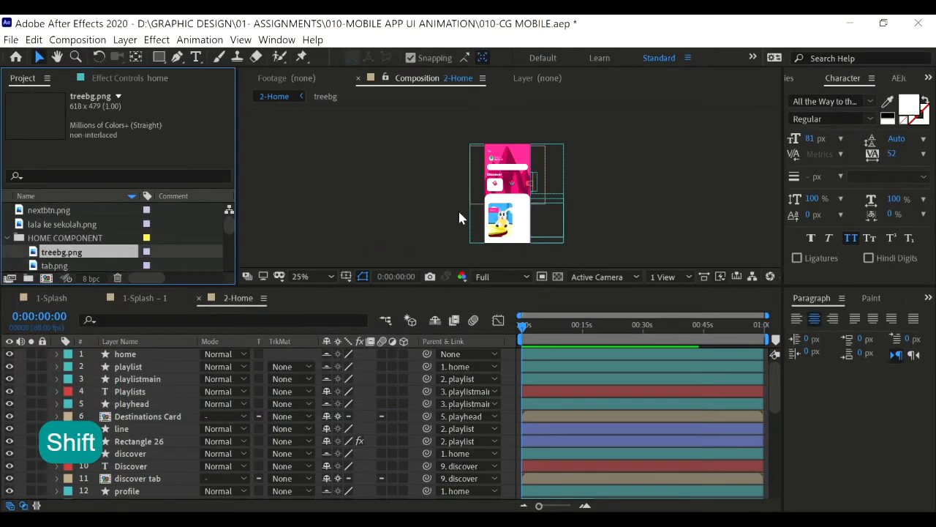
pyautogui.scroll(4, 560, 196)
pyautogui.scroll(-2, 493, 212)
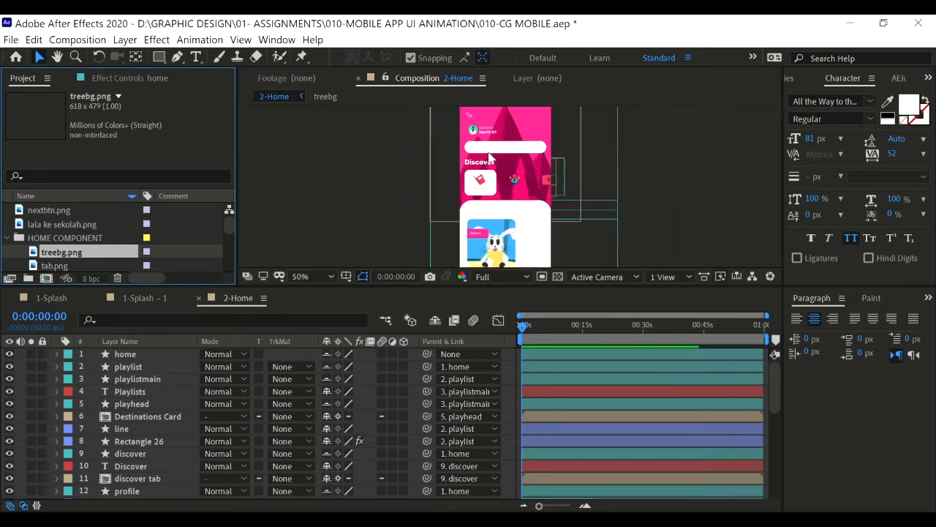
pyautogui.scroll(2, 494, 212)
pyautogui.hotkey('ctrl', 'z')
pyautogui.hotkey('ctrl', 'z')
pyautogui.scroll(-2, 512, 213)
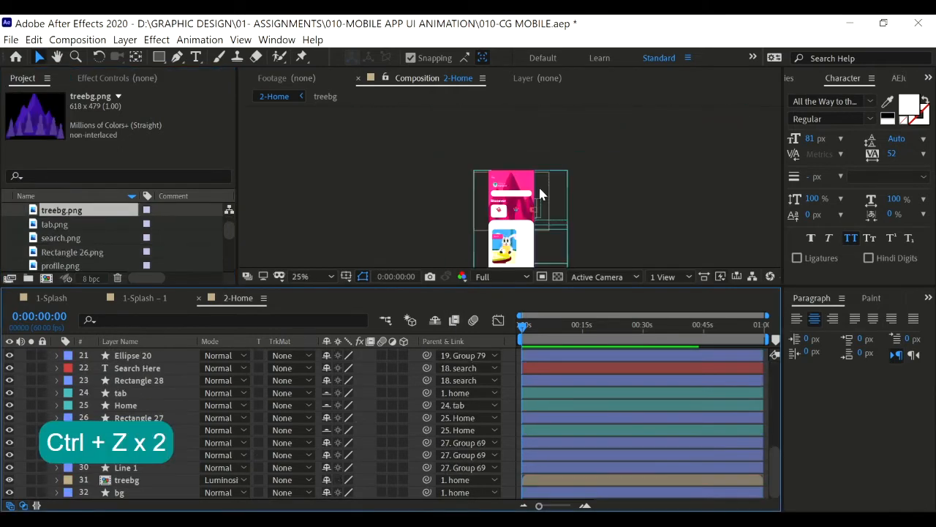
pyautogui.scroll(1, 541, 219)
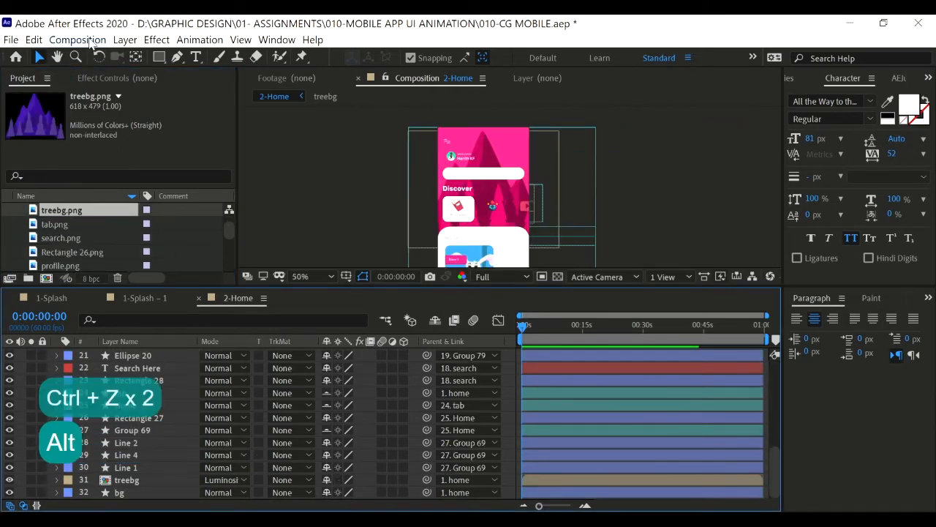
pyautogui.scroll(-1, 531, 210)
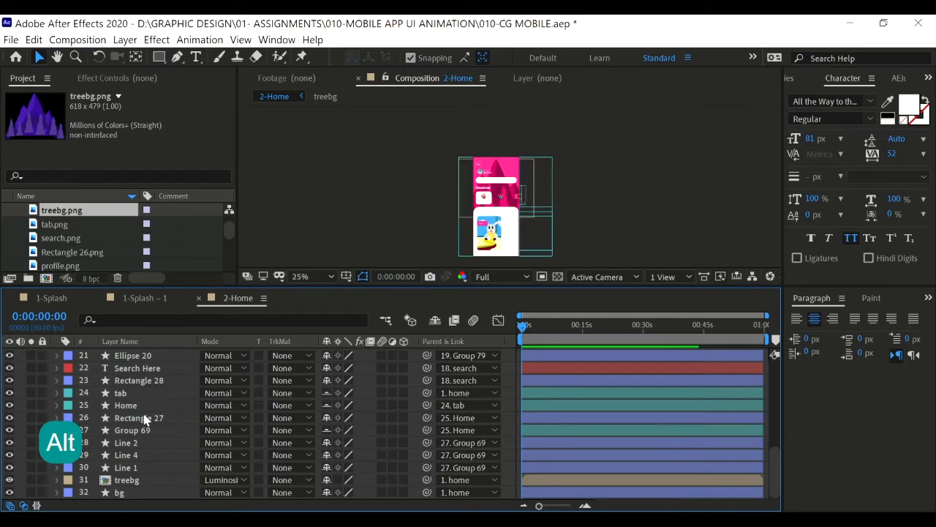
# Pre-compose all layers of 2-Home, from home to bg, into a new composition named guides homepage.
pyautogui.scroll(7, 142, 410)
pyautogui.click(138, 354)
pyautogui.scroll(-7, 136, 431)
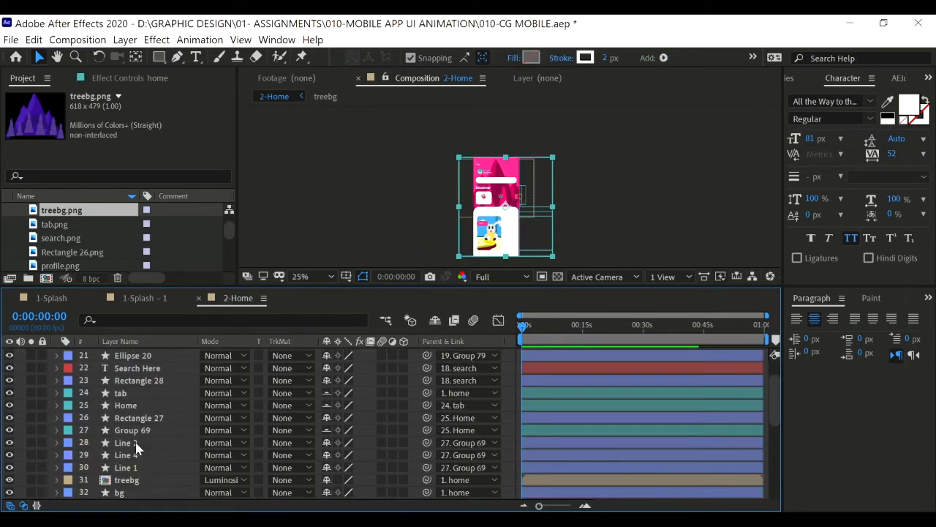
pyautogui.keyDown('shift'); pyautogui.click(132, 492); pyautogui.keyUp('shift')
pyautogui.rightClick(142, 444)
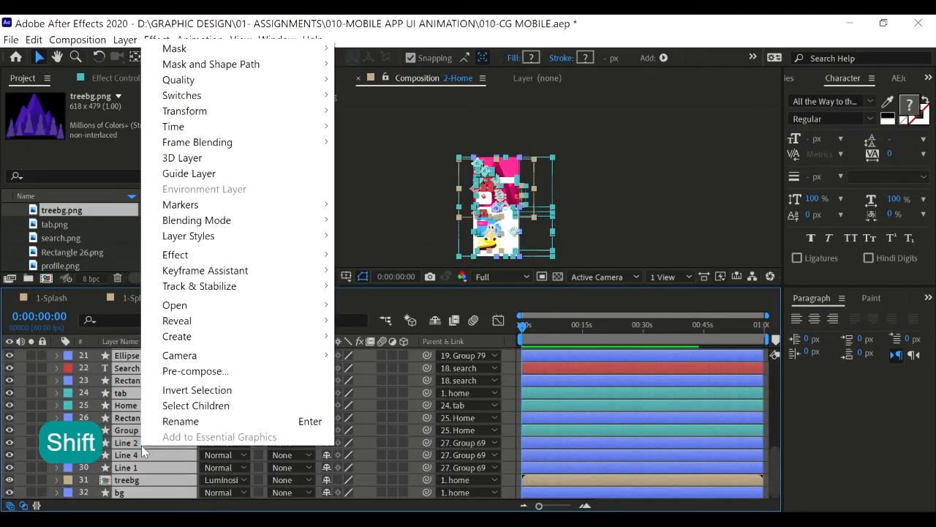
pyautogui.click(198, 371)
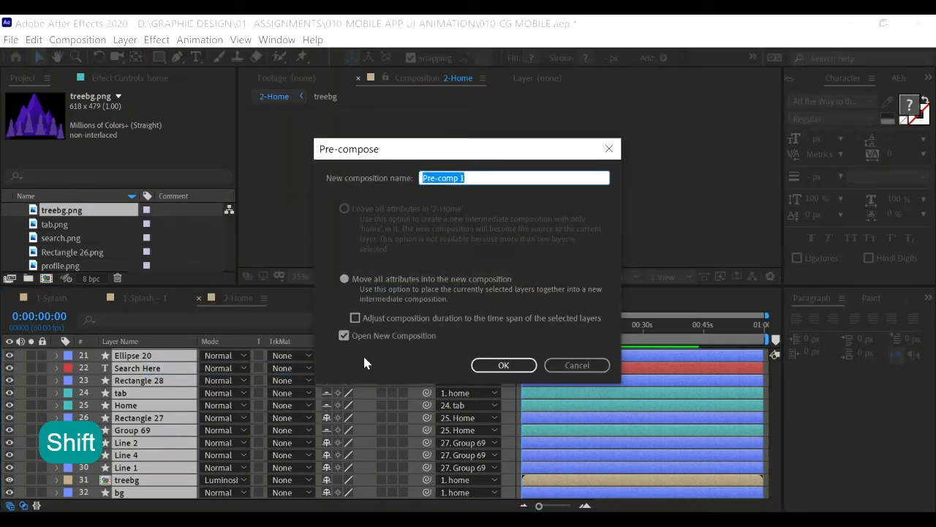
pyautogui.press('Right')
pyautogui.press('BackSpace')
pyautogui.press('BackSpace')
pyautogui.press('BackSpace')
pyautogui.press('BackSpace')
pyautogui.press('BackSpace')
pyautogui.press('BackSpace')
pyautogui.press('BackSpace')
pyautogui.press('BackSpace')
pyautogui.press('BackSpace')
pyautogui.press('BackSpace')
pyautogui.press('BackSpace')
pyautogui.press('BackSpace')
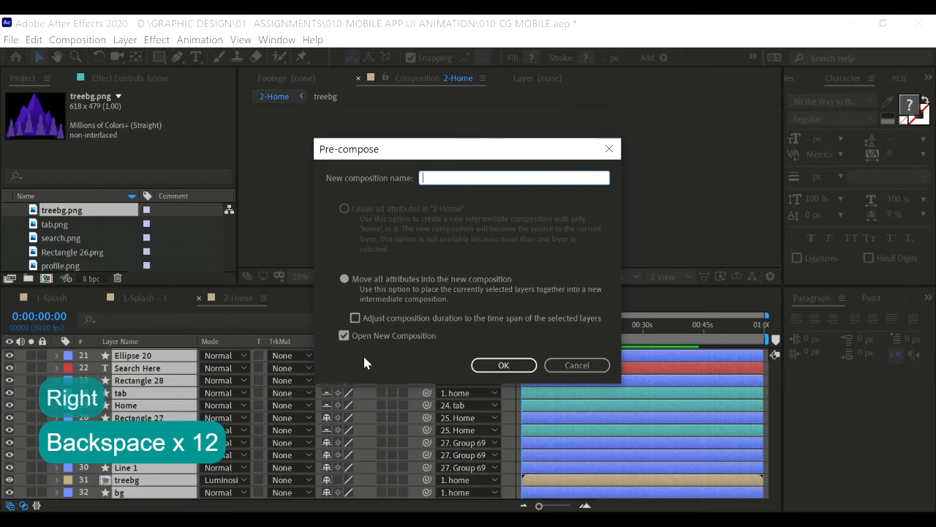
pyautogui.write('tr')
pyautogui.press('BackSpace')
pyautogui.press('BackSpace')
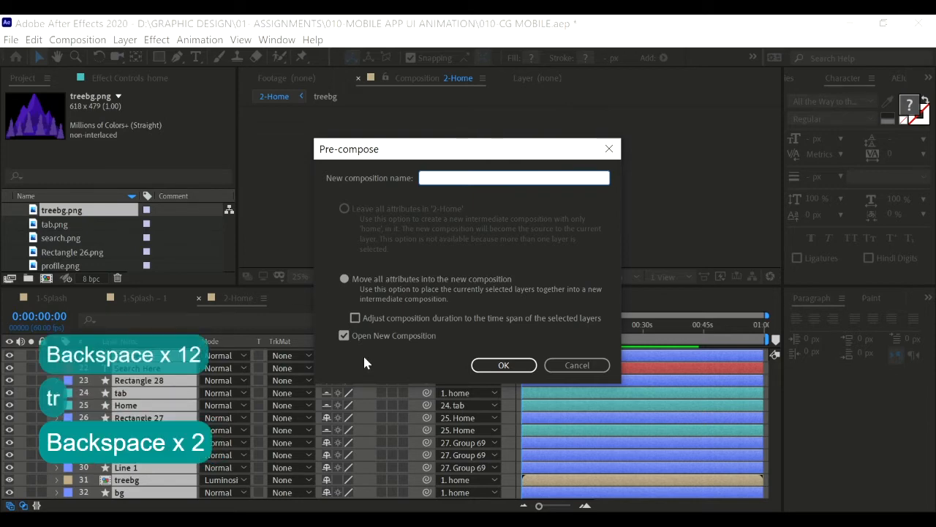
pyautogui.write('guides')
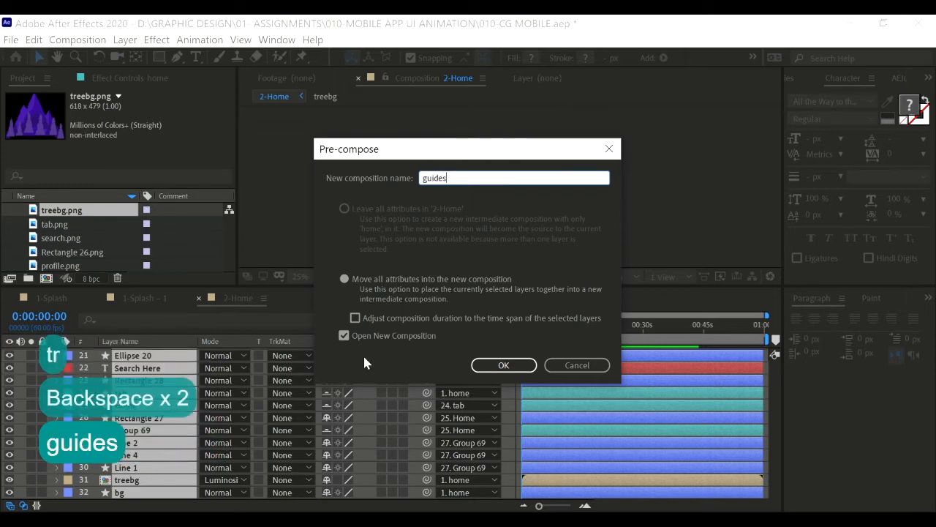
pyautogui.write(' homepage')
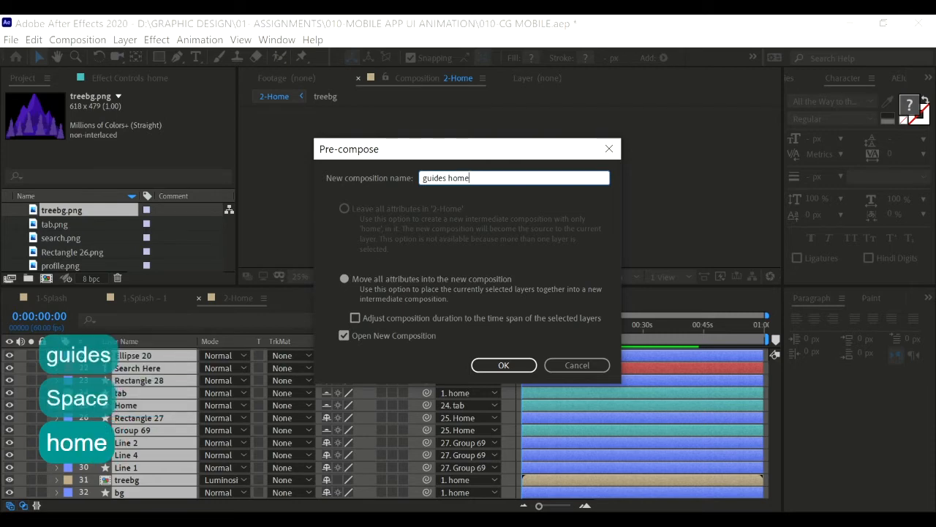
pyautogui.press('Return')
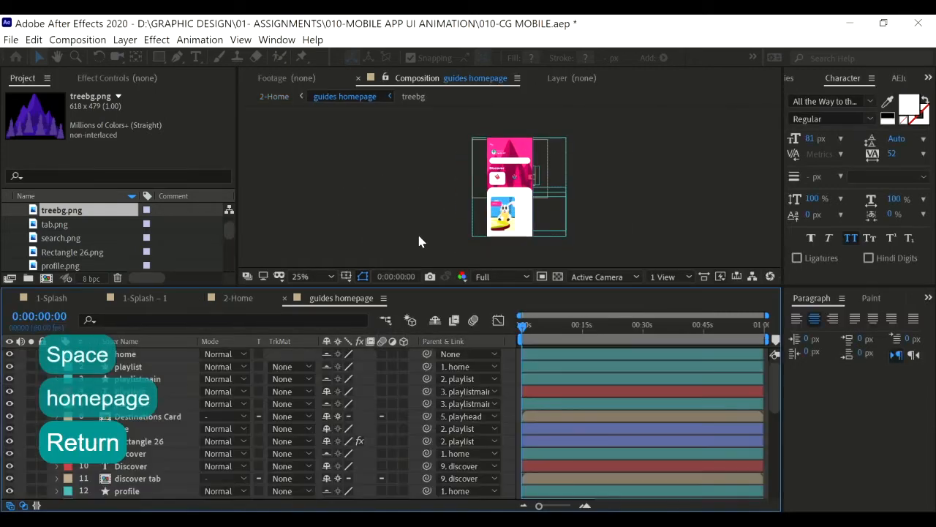
# Return to the 2-Home composition, place treebg.png over the guide's mountain background and hide that layer.
pyautogui.click(252, 301)
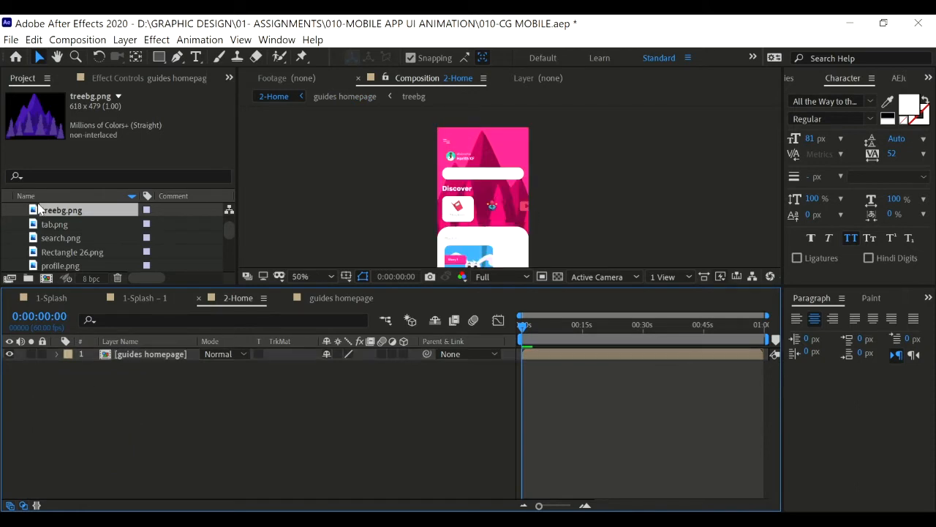
pyautogui.moveTo(51, 213); pyautogui.dragTo(485, 199)
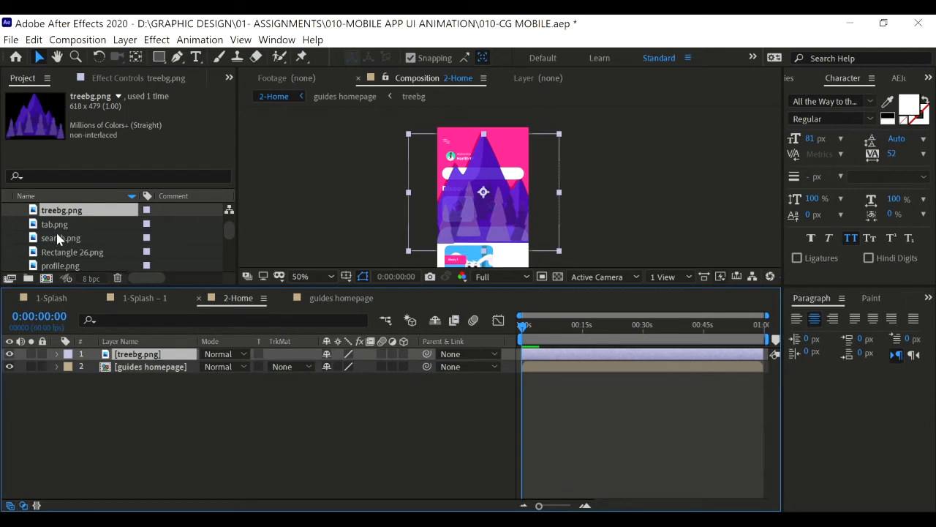
pyautogui.click(9, 354)
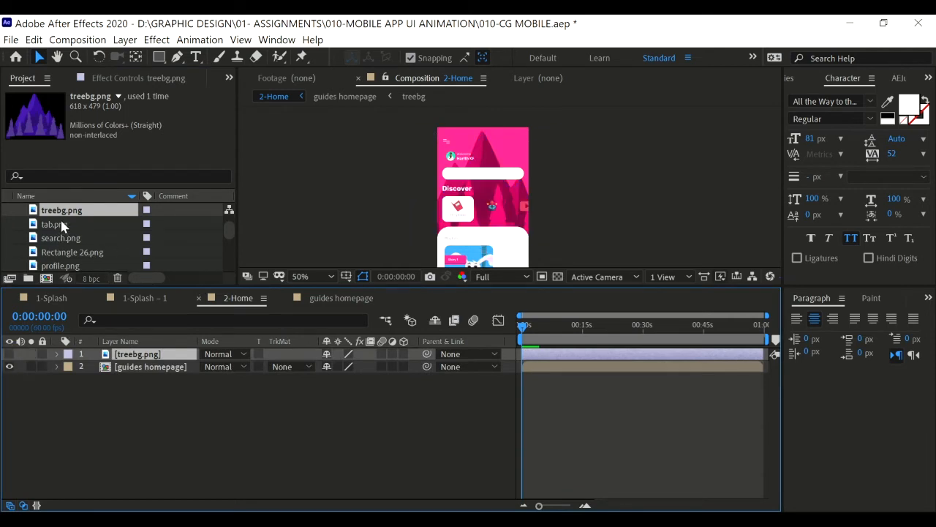
# Add tab.png to 2-Home and align it exactly over the guide's menu icon.
pyautogui.moveTo(64, 226); pyautogui.dragTo(455, 169)
pyautogui.scroll(4, 467, 145)
pyautogui.keyDown('ctrl'); pyautogui.keyDown('alt'); pyautogui.click(439, 170); pyautogui.keyUp('alt'); pyautogui.keyUp('ctrl')
pyautogui.click(431, 186)
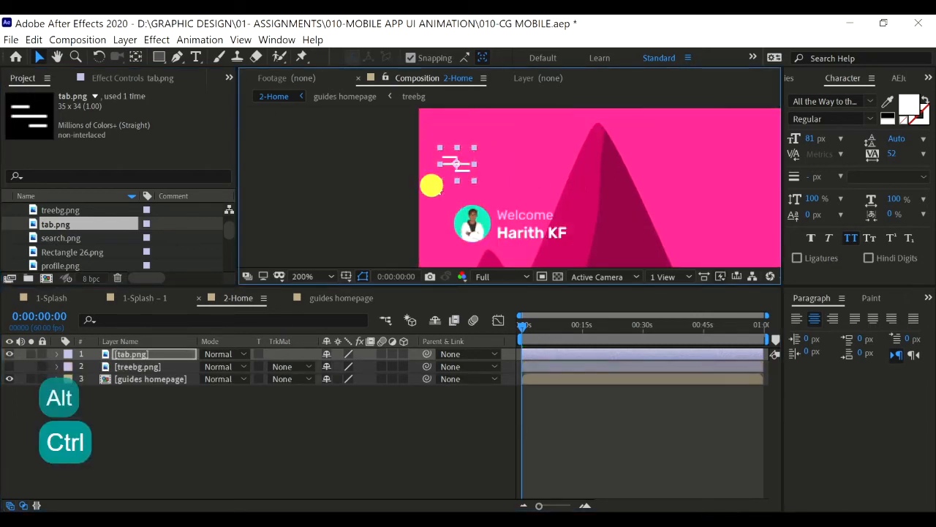
# Place search.png and the remaining Discover and playlist PNGs over their counterparts in the guide.
pyautogui.click(62, 239)
pyautogui.press(',')
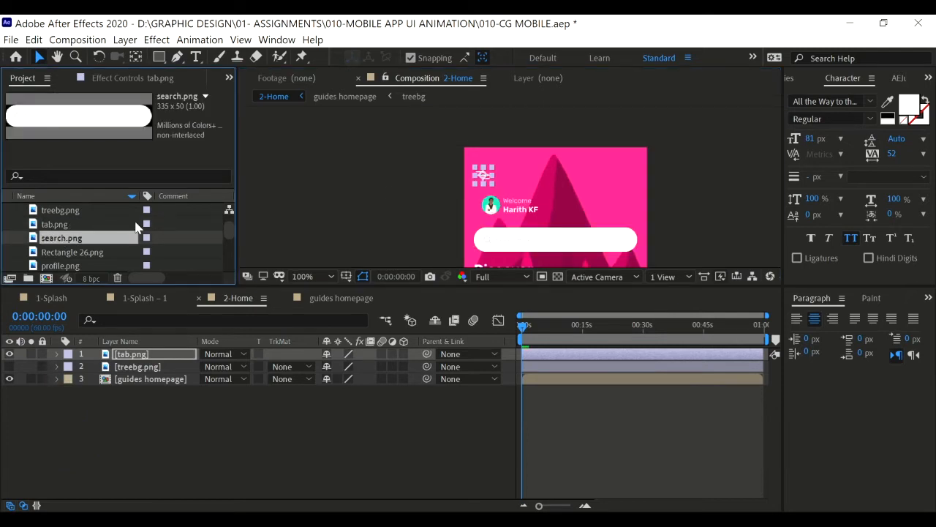
pyautogui.moveTo(61, 241); pyautogui.dragTo(558, 240)
pyautogui.press('alt')
pyautogui.press('alt')
pyautogui.scroll(2, 61, 217)
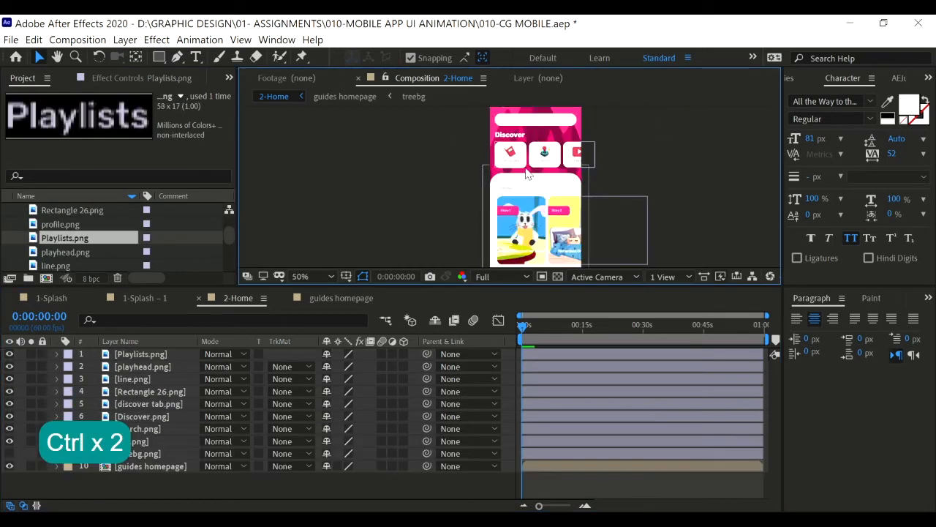
# Show the treebg.png layer and set its blending mode to Luminosity over the added bg shape layer.
pyautogui.scroll(3, 528, 174)
pyautogui.click(9, 450)
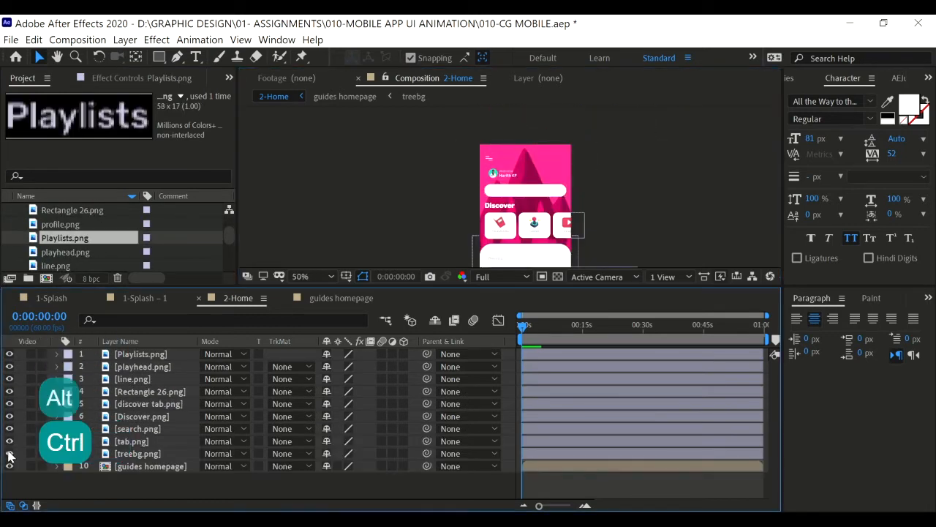
pyautogui.click(136, 451)
pyautogui.click(218, 453)
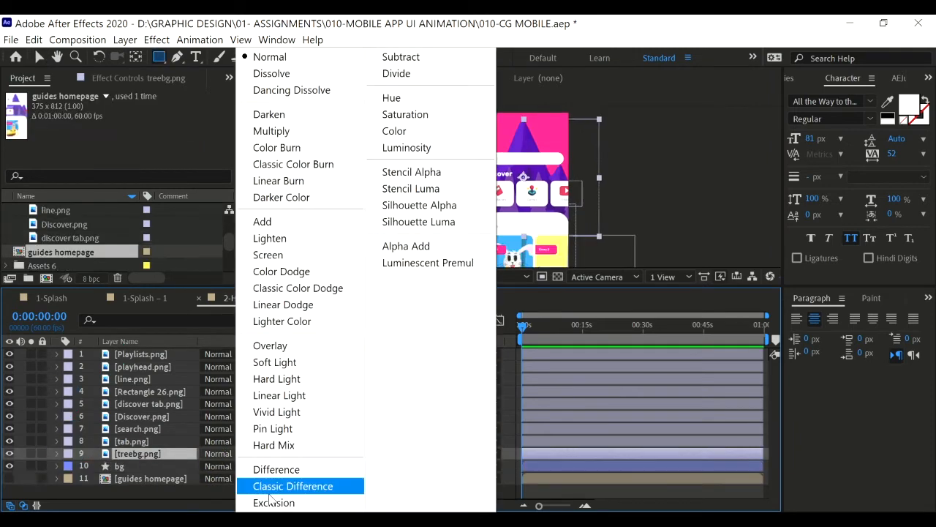
pyautogui.click(417, 225)
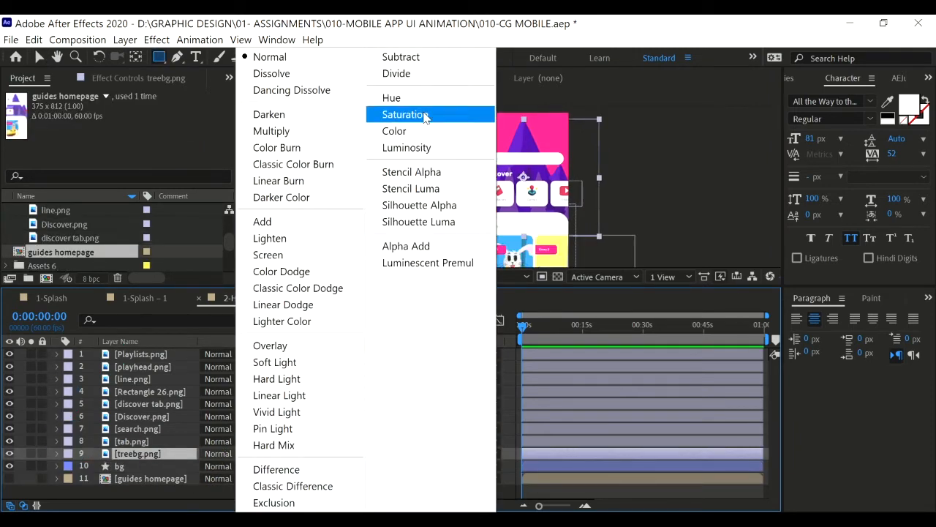
pyautogui.click(417, 147)
# Delete the guides homepage layer from 2-Home and return to the Selection tool.
pyautogui.click(129, 449)
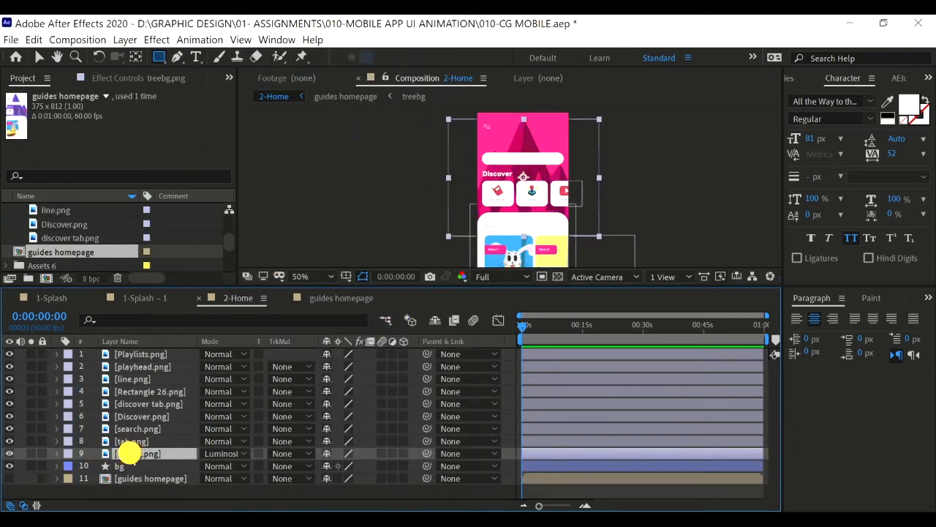
pyautogui.click(144, 480)
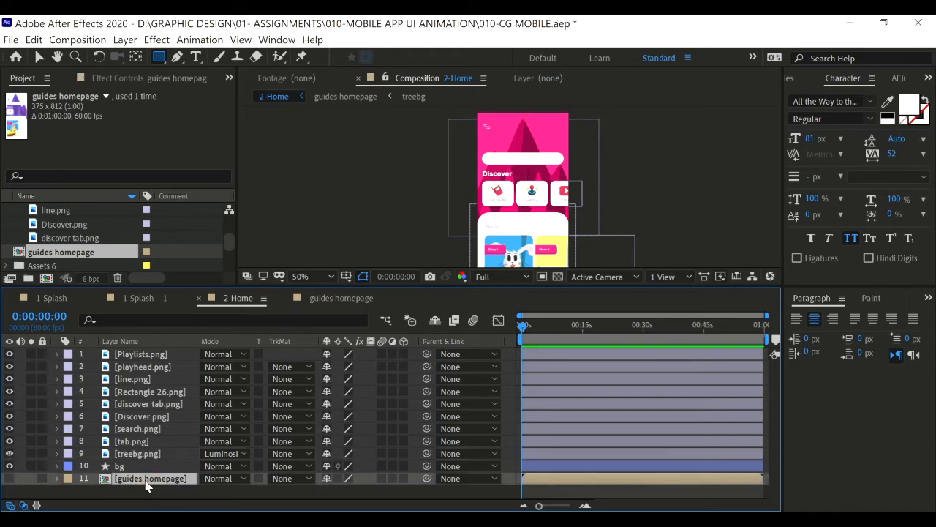
pyautogui.press('Delete')
pyautogui.press('v')
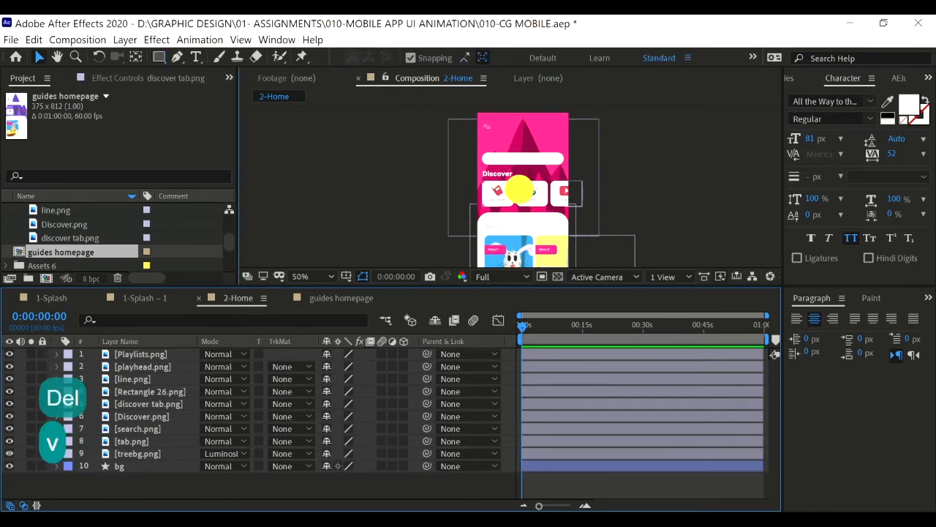
# Label the Playlists.png, playhead.png, line.png and Rectangle 26.png layers Green.
pyautogui.click(502, 197)
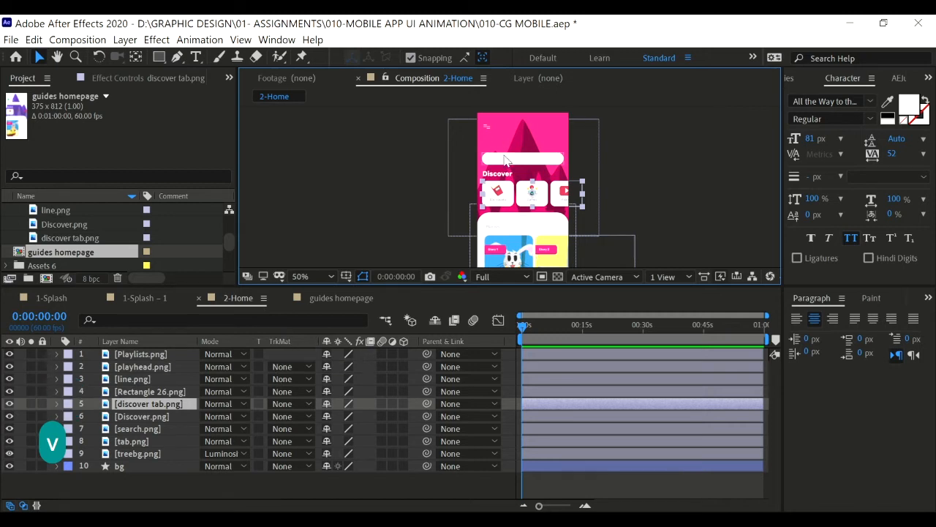
pyautogui.click(523, 165)
pyautogui.scroll(2, 528, 172)
pyautogui.scroll(-2, 528, 172)
pyautogui.keyDown('ctrl'); pyautogui.keyDown('alt'); pyautogui.click(523, 139); pyautogui.keyUp('alt'); pyautogui.keyUp('ctrl')
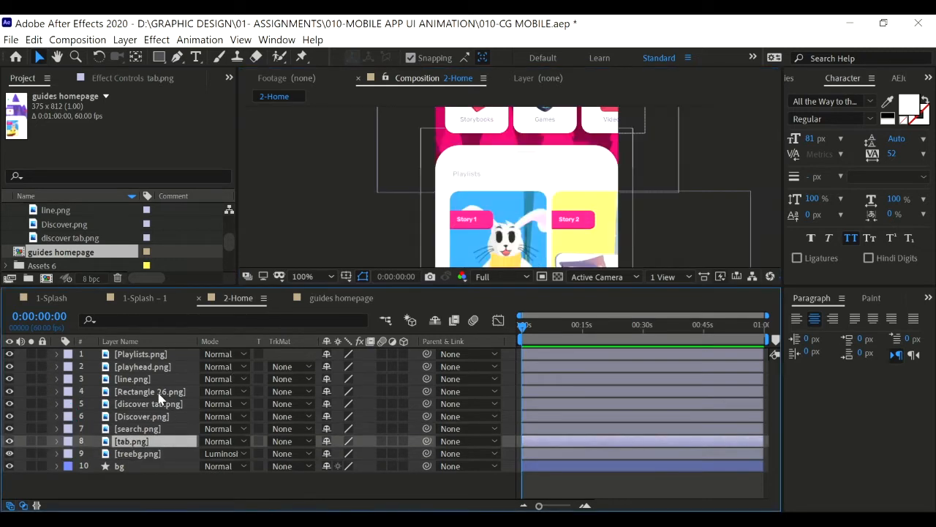
pyautogui.click(158, 393)
pyautogui.keyDown('shift'); pyautogui.click(139, 354); pyautogui.keyUp('shift')
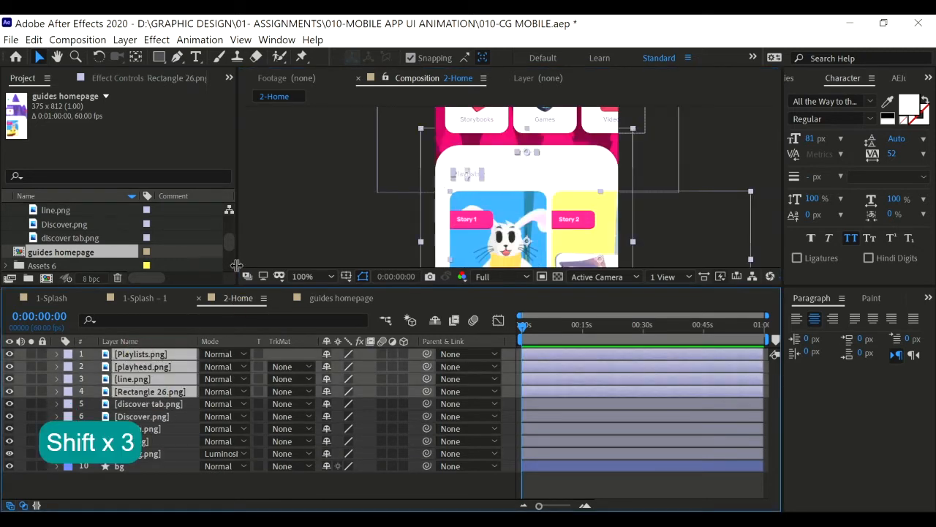
pyautogui.click(72, 392)
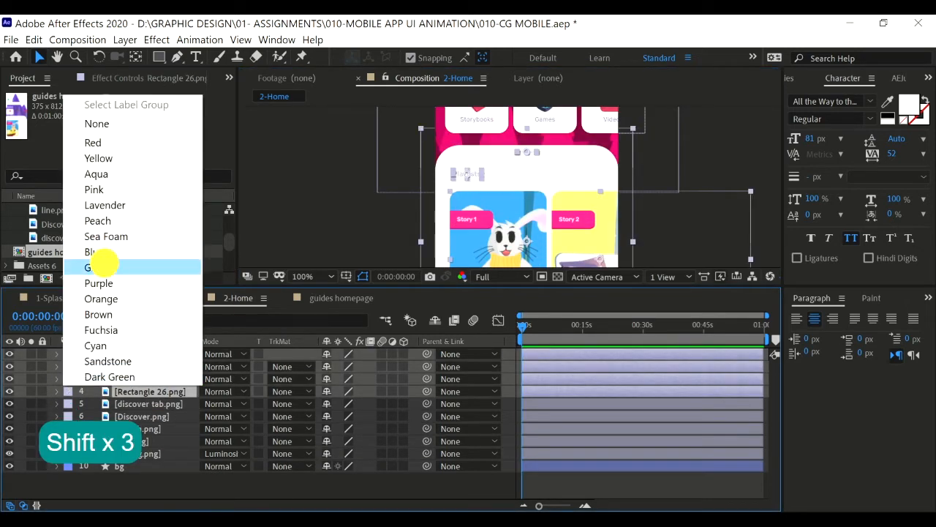
pyautogui.click(157, 267)
# Label the discover tab.png and Discover.png layers Cyan as one group.
pyautogui.click(146, 403)
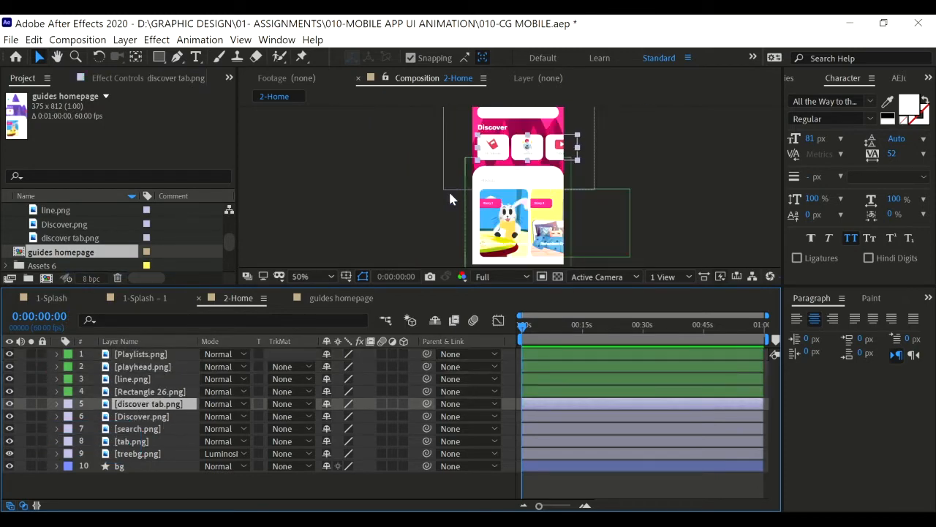
pyautogui.moveTo(472, 139); pyautogui.dragTo(491, 209)
pyautogui.keyDown('shift'); pyautogui.click(494, 137); pyautogui.keyUp('shift')
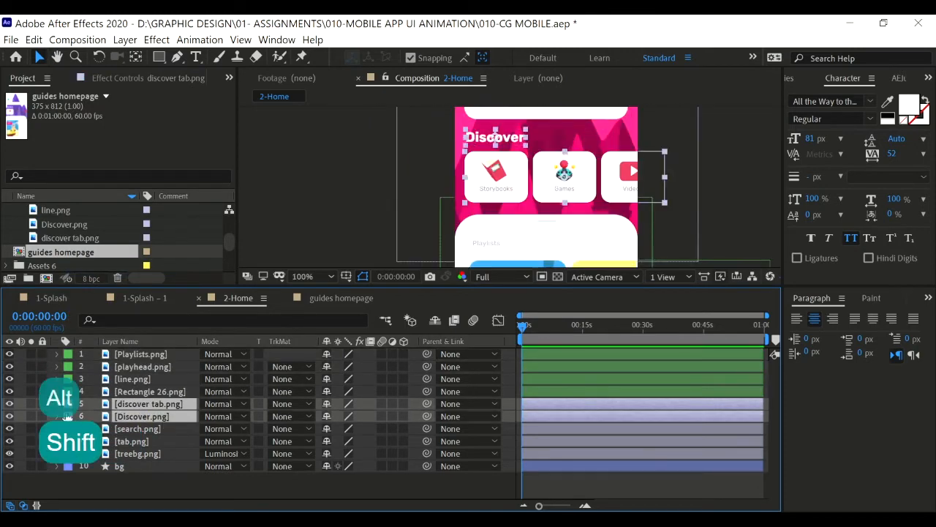
pyautogui.click(68, 410)
pyautogui.click(151, 261)
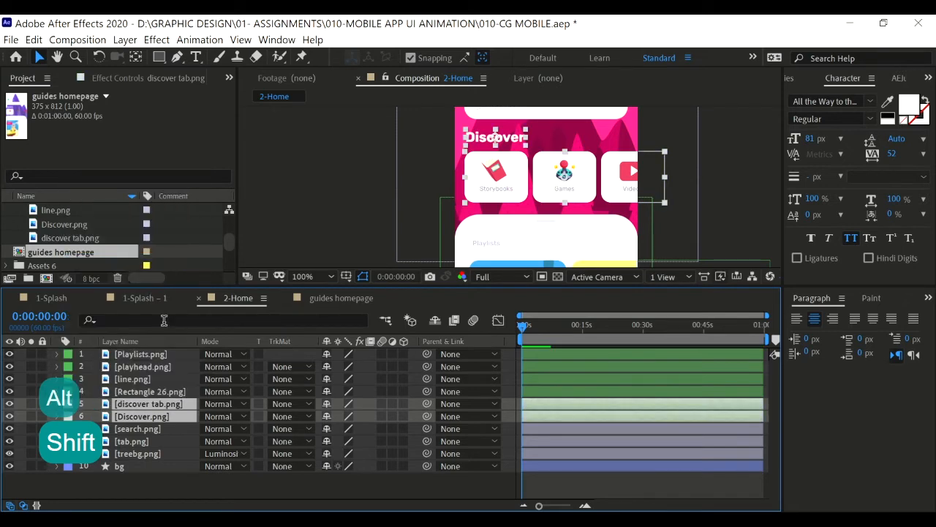
pyautogui.click(68, 410)
pyautogui.click(95, 368)
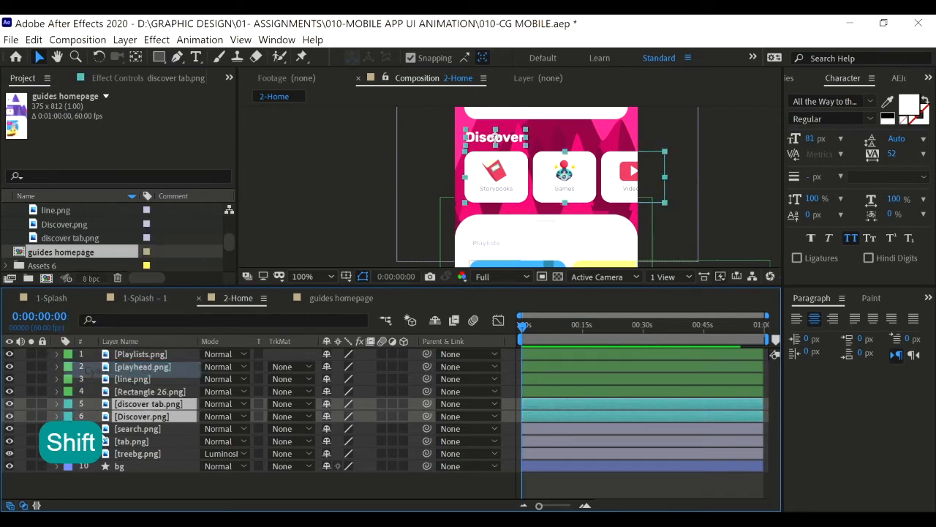
# Label the search.png layer Yellow and give the tab.png layer its own pale label color.
pyautogui.click(130, 430)
pyautogui.scroll(-1, 507, 131)
pyautogui.scroll(1, 507, 132)
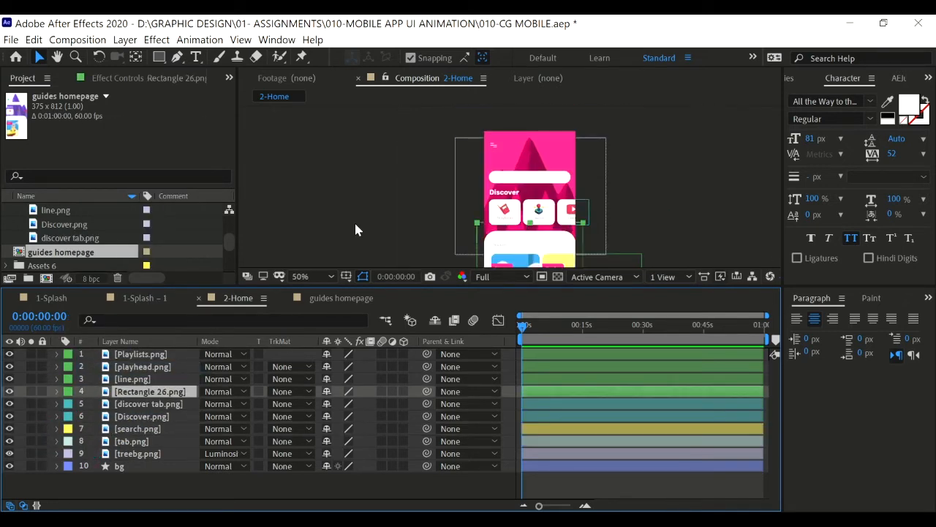
# Parent the line.png, playhead.png and Playlists.png layers to the Rectangle 26.png layer.
pyautogui.scroll(-1, 475, 236)
pyautogui.scroll(1, 557, 248)
pyautogui.scroll(1, 557, 247)
pyautogui.scroll(-1, 556, 246)
pyautogui.scroll(1, 553, 245)
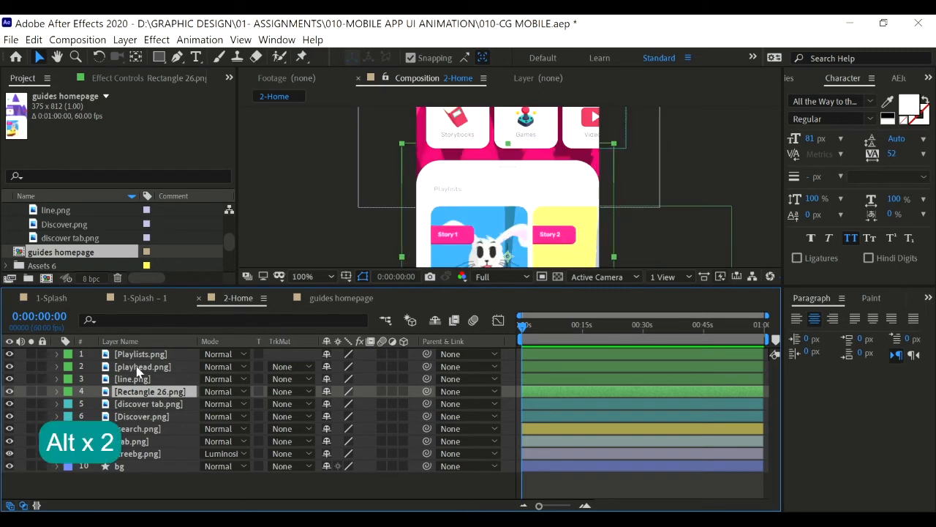
pyautogui.click(148, 378)
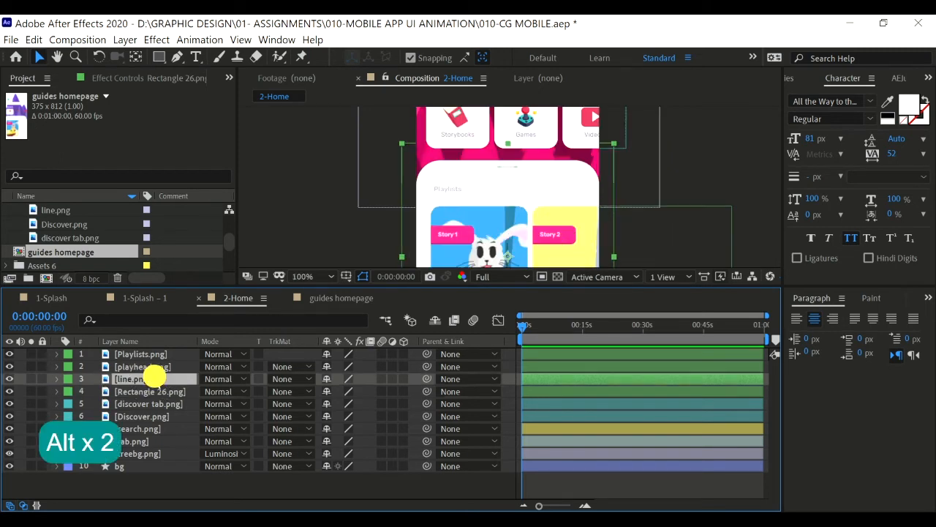
pyautogui.moveTo(428, 379); pyautogui.dragTo(158, 391)
pyautogui.click(157, 368)
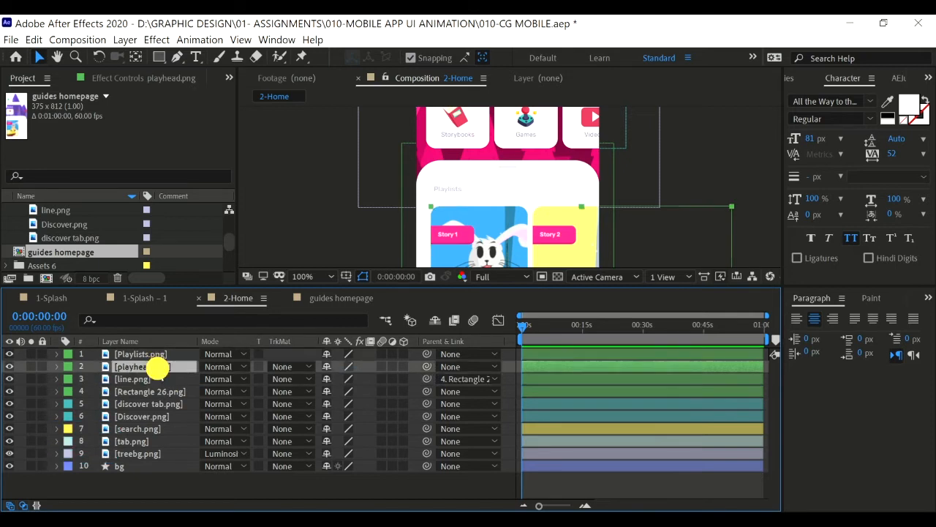
pyautogui.moveTo(427, 366); pyautogui.dragTo(159, 391)
# Examine the Discover heading, its cards and the Rectangle 26.png panel in the composition to check the layer grouping.
pyautogui.click(148, 404)
pyautogui.scroll(-2, 510, 206)
pyautogui.scroll(1, 510, 203)
pyautogui.scroll(-1, 521, 123)
pyautogui.scroll(1, 515, 137)
pyautogui.click(460, 137)
pyautogui.scroll(-1, 474, 123)
pyautogui.scroll(-1, 474, 123)
pyautogui.scroll(1, 466, 150)
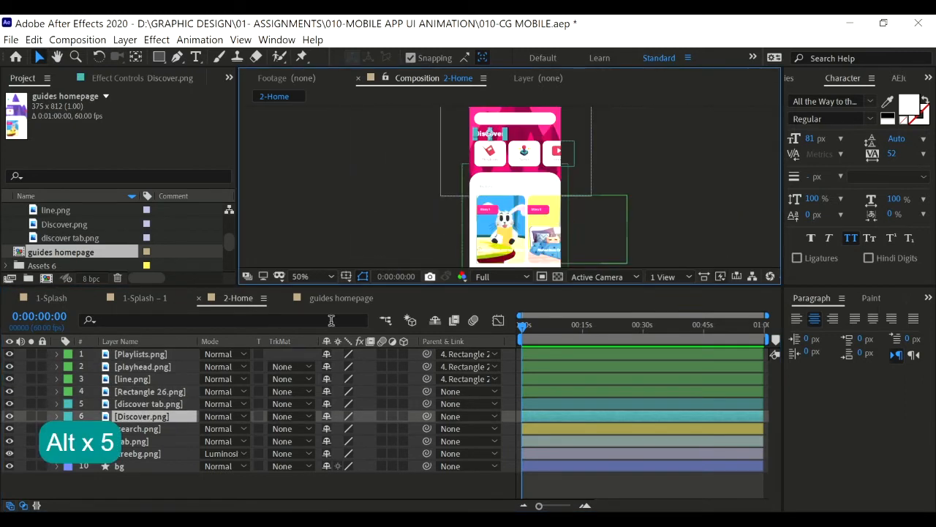
pyautogui.click(147, 404)
pyautogui.click(151, 390)
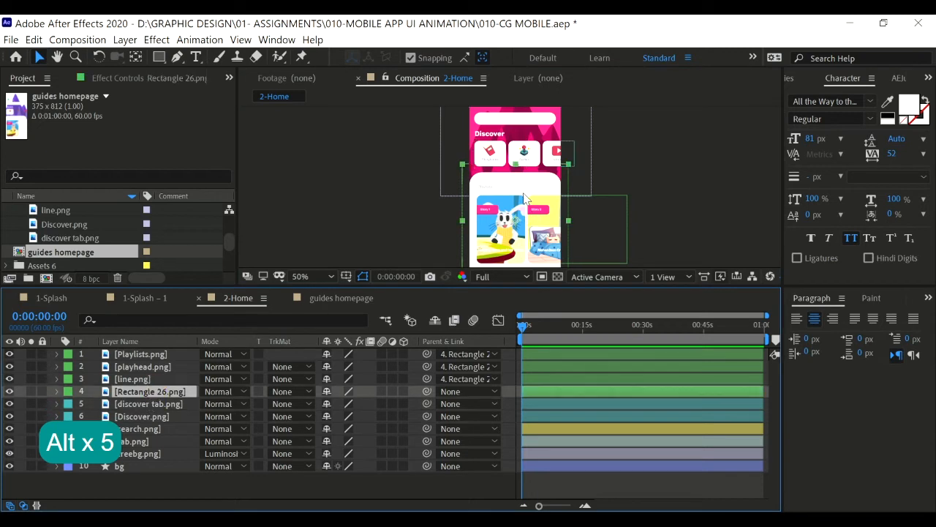
pyautogui.click(522, 252)
pyautogui.moveTo(522, 253); pyautogui.dragTo(516, 219)
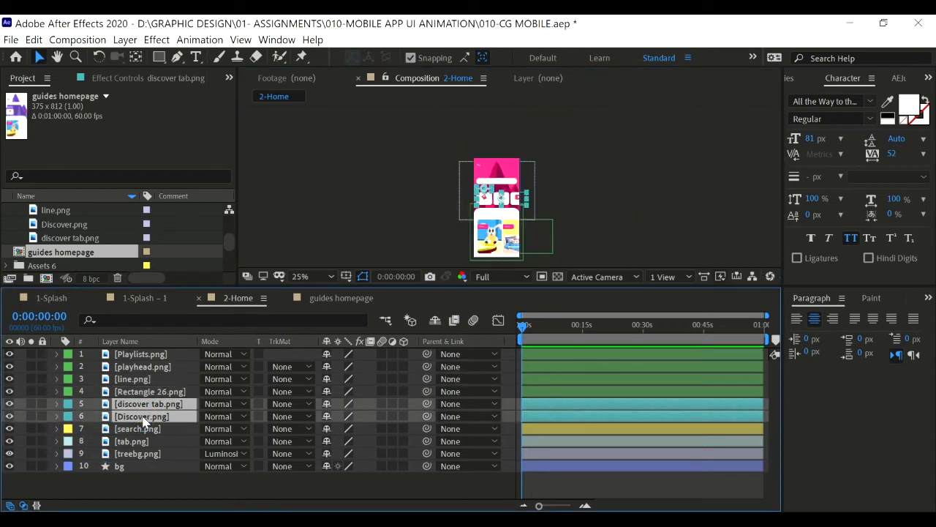
# Apply Animation Composer's Bounce Scale From Anchor Point preset as an In animation to the discover tab.png and Discover.png layers and preview it.
pyautogui.click(277, 40)
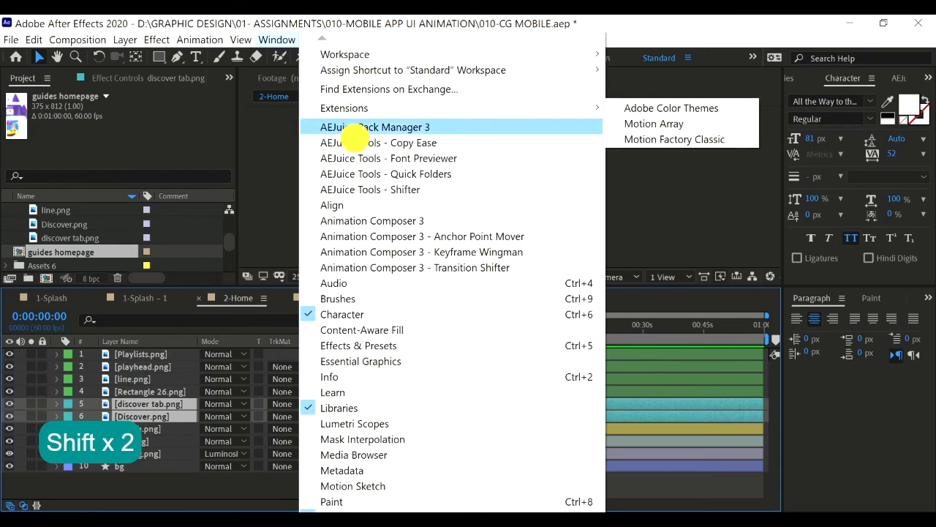
pyautogui.click(360, 220)
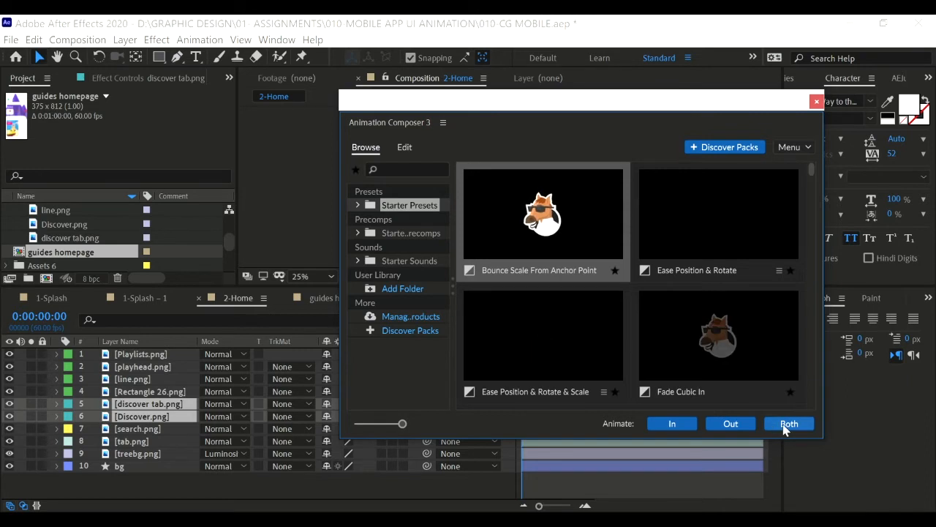
pyautogui.click(685, 426)
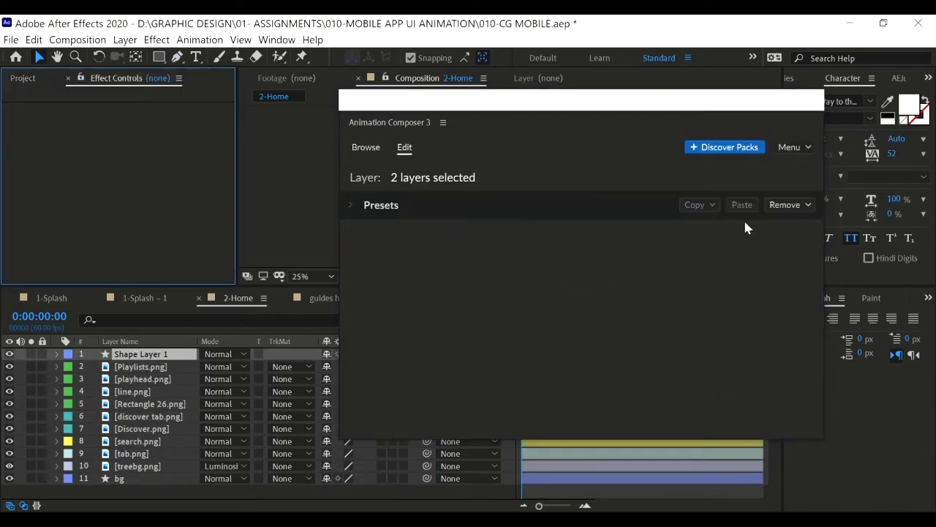
pyautogui.click(813, 100)
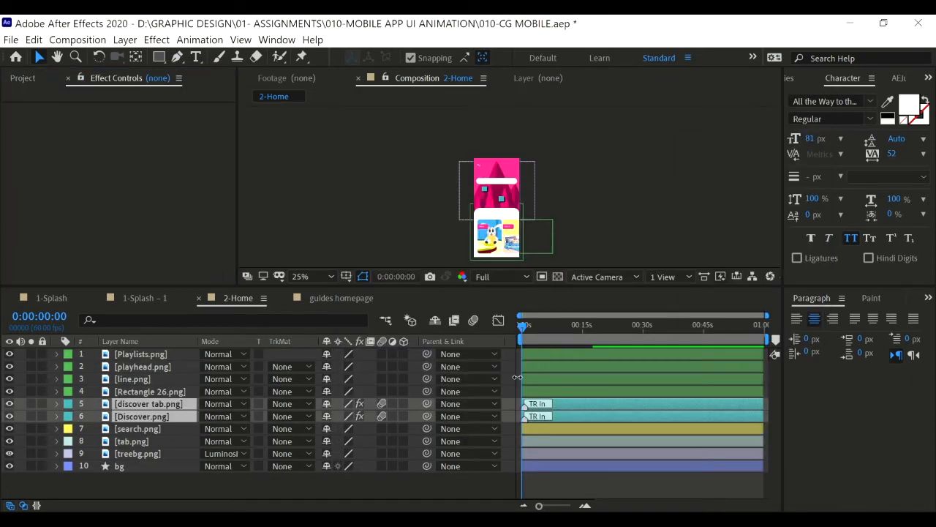
pyautogui.press('space')
pyautogui.press('space')
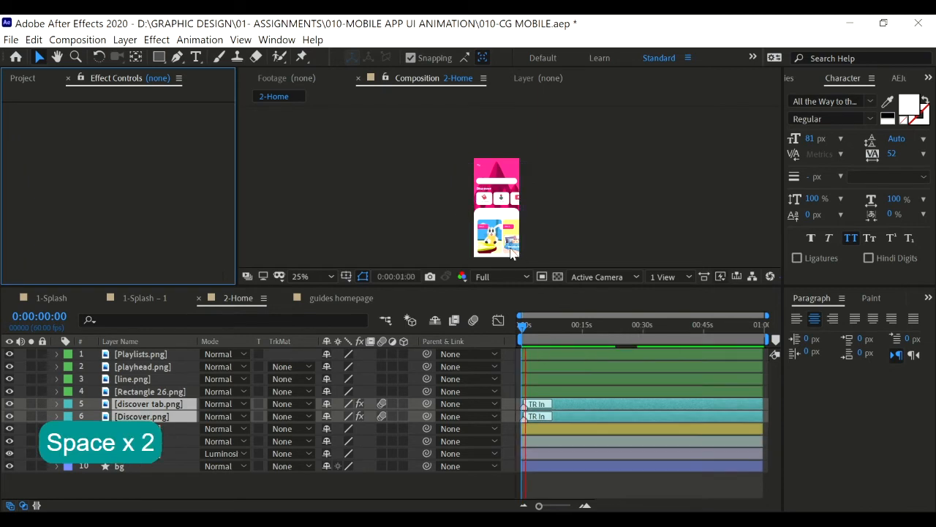
pyautogui.scroll(2, 496, 209)
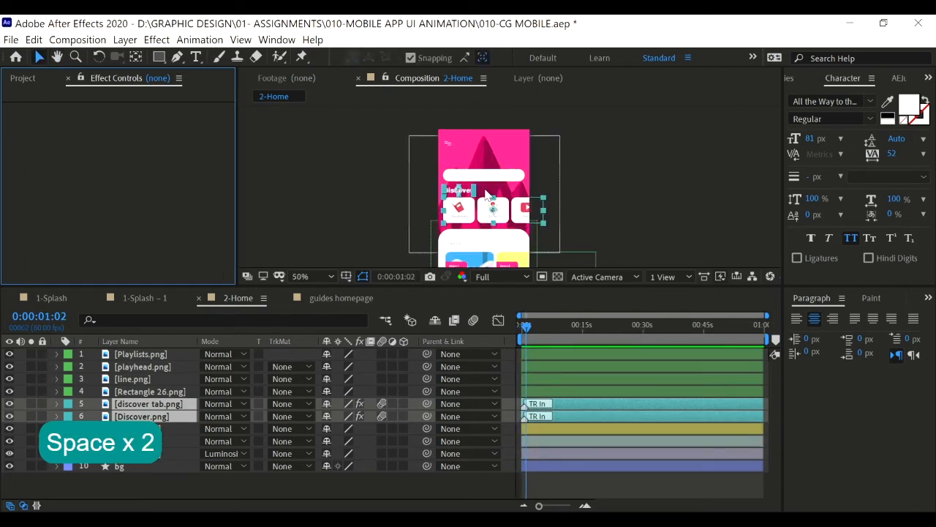
# Keyframe the treebg.png position to rise from 190, 1054 at the start to 190, 266 at 0:00:01:02, and preview the motion.
pyautogui.click(428, 225)
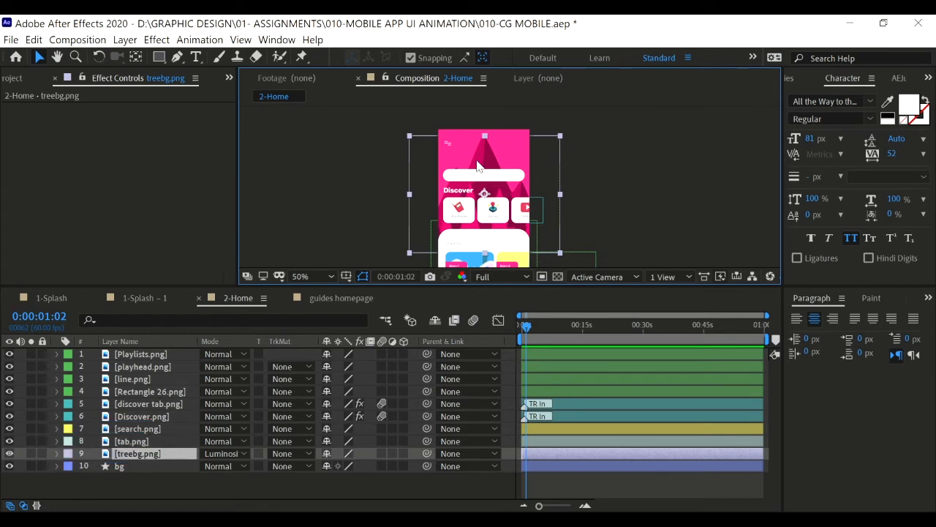
pyautogui.scroll(-2, 510, 187)
pyautogui.hotkey('shift', 'alt', 'p')
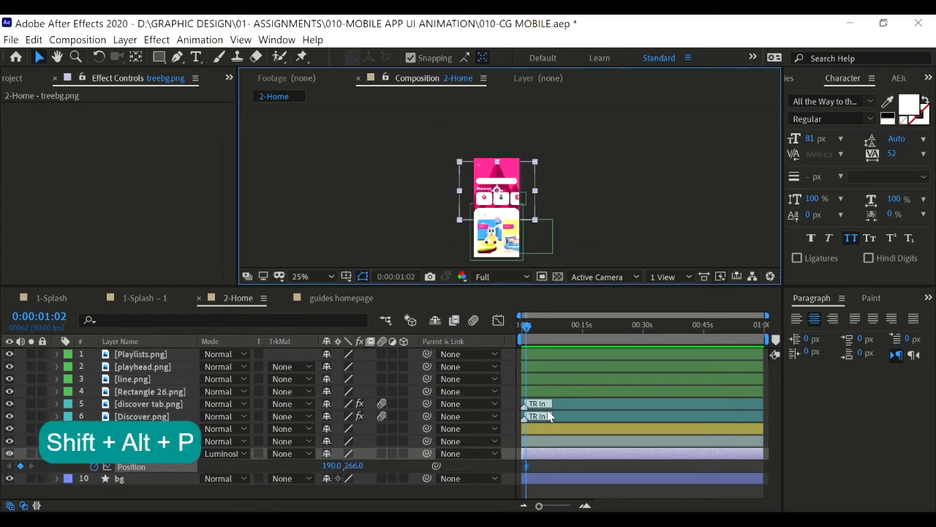
pyautogui.click(521, 465)
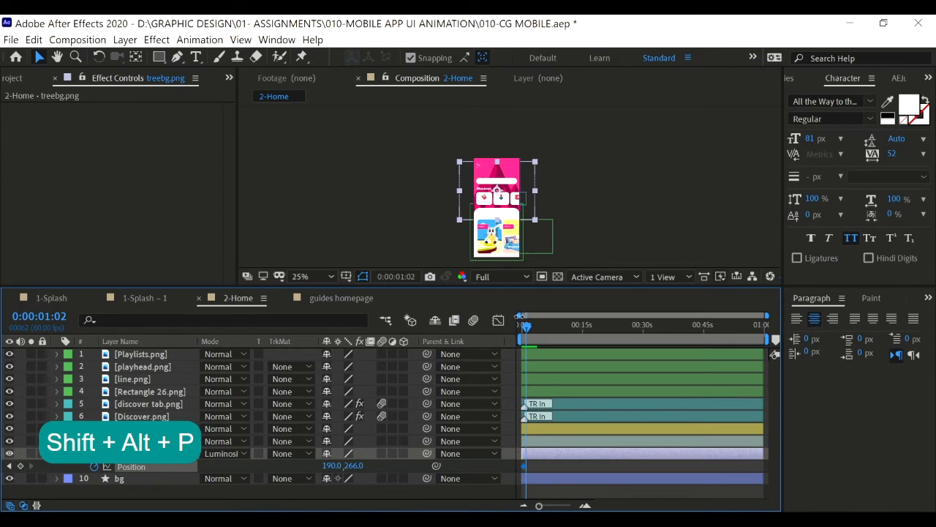
pyautogui.hotkey('ctrl', 'z')
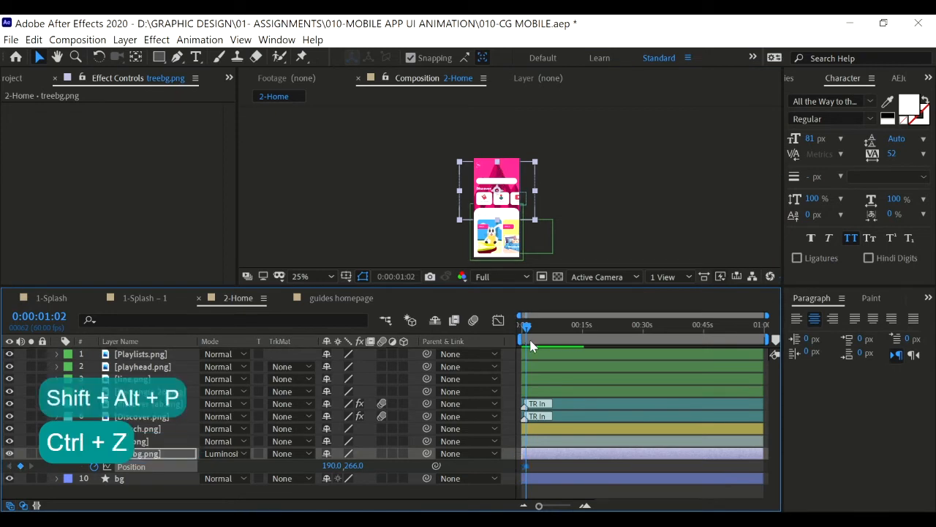
pyautogui.click(519, 325)
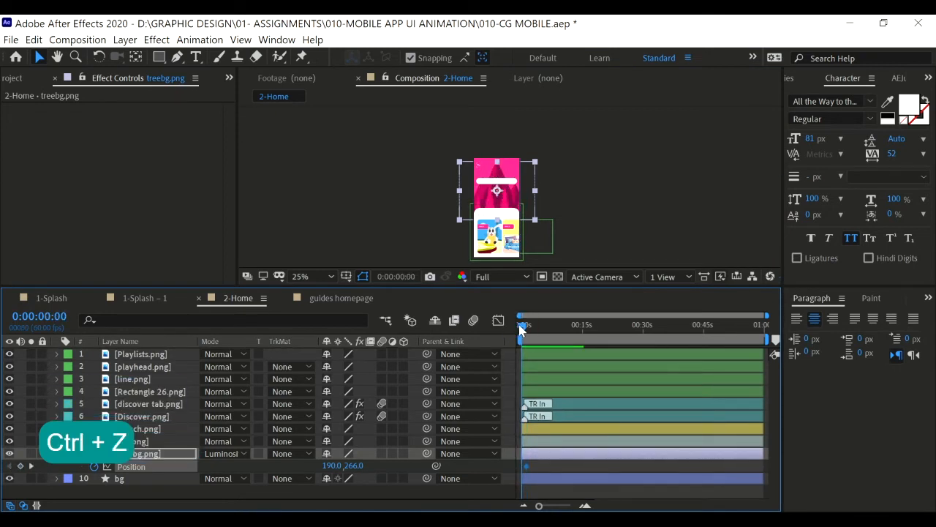
pyautogui.moveTo(500, 180); pyautogui.dragTo(501, 248)
pyautogui.hotkey('shift', 'space')
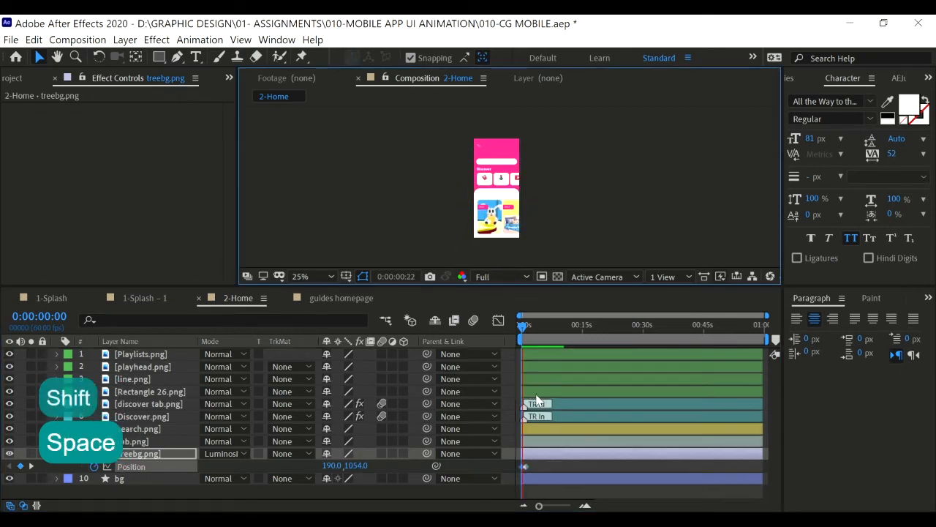
pyautogui.press('space')
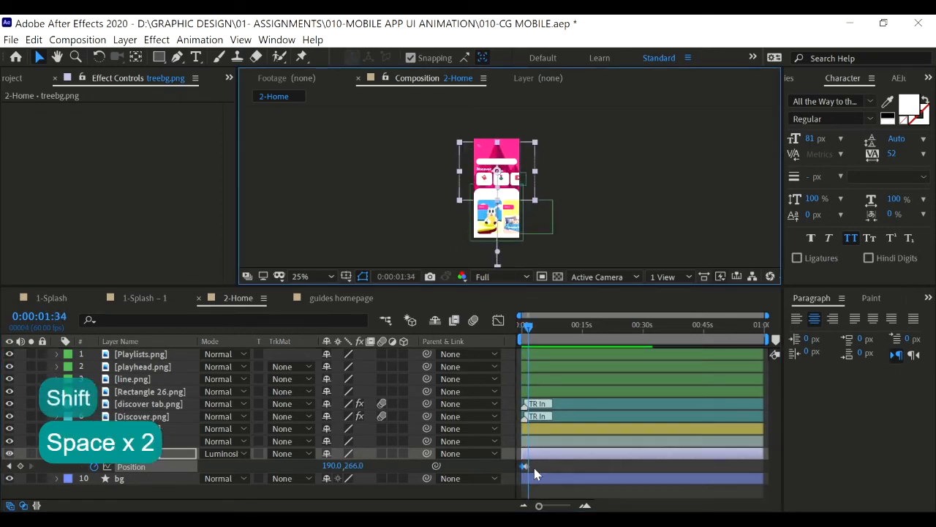
# Apply Easy Ease to the treebg.png position keyframes and place the end keyframe at about one second.
pyautogui.press('space')
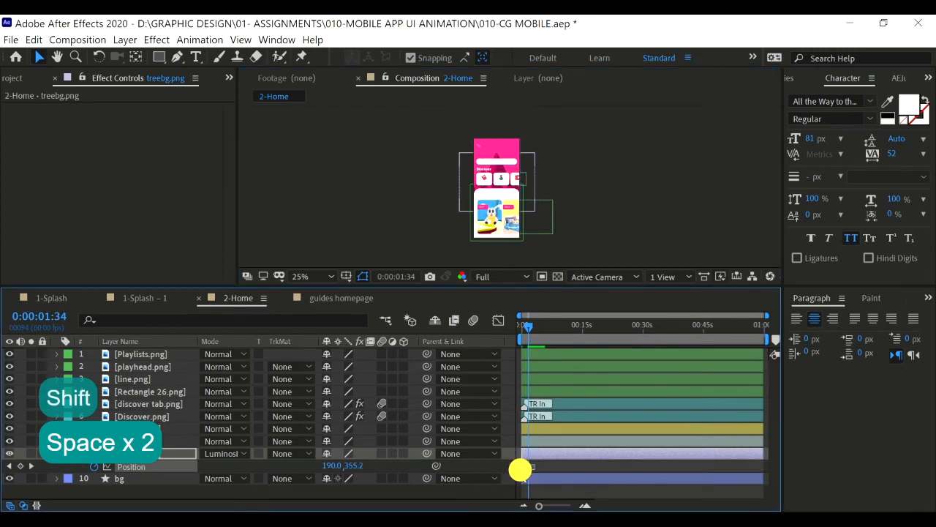
pyautogui.press('F9')
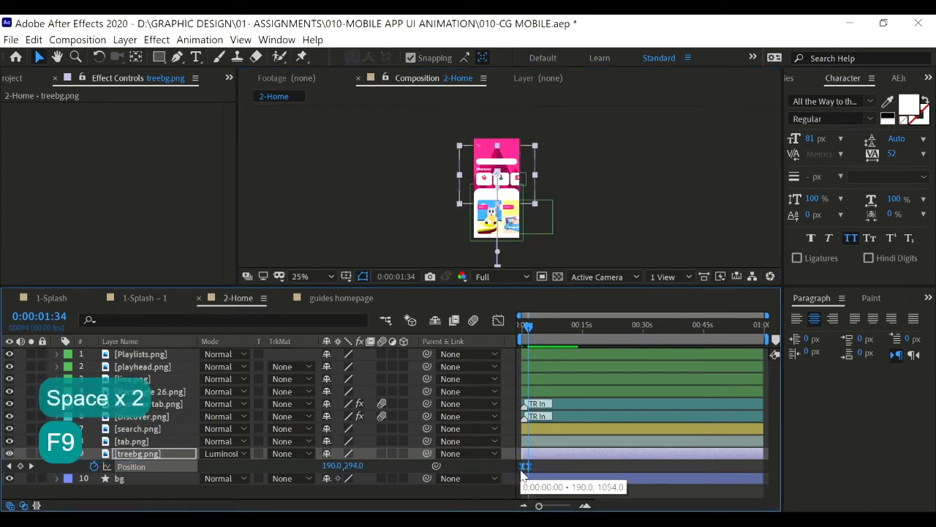
pyautogui.press('alt')
pyautogui.press('ctrl')
pyautogui.moveTo(551, 472); pyautogui.dragTo(534, 465)
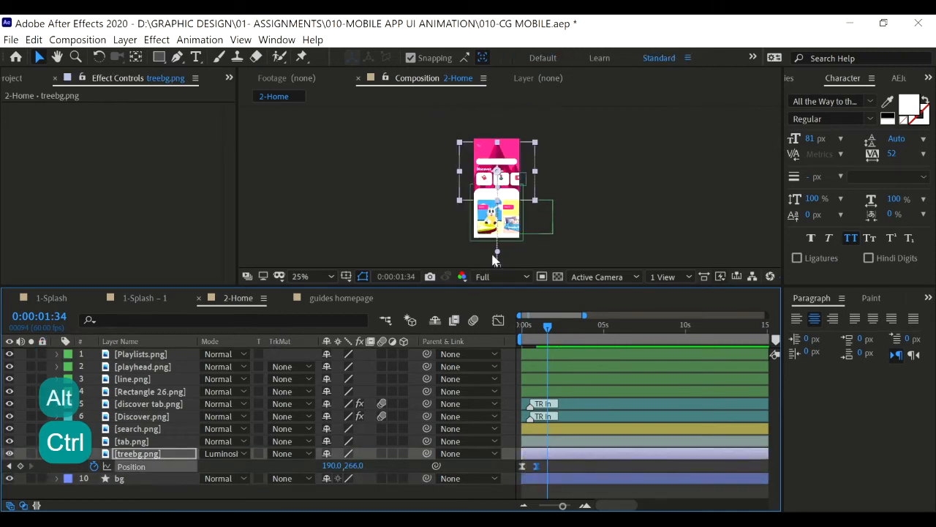
# Apply an Overshoot position-and-rotate preset as an In animation to the Playlists.png, line.png and Rectangle 26.png layers, leaving out playhead.png, and preview it.
pyautogui.hotkey('ctrl', 'z')
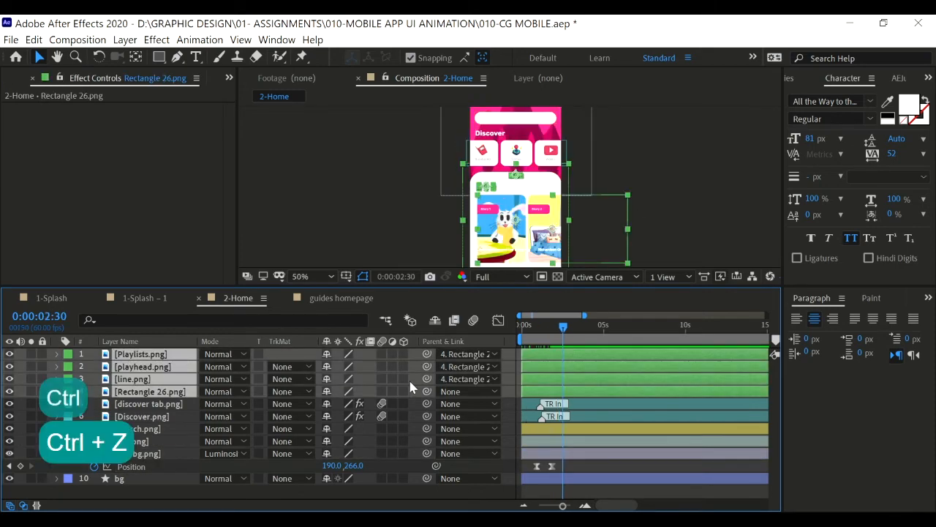
pyautogui.keyDown('ctrl'); pyautogui.click(139, 365); pyautogui.keyUp('ctrl')
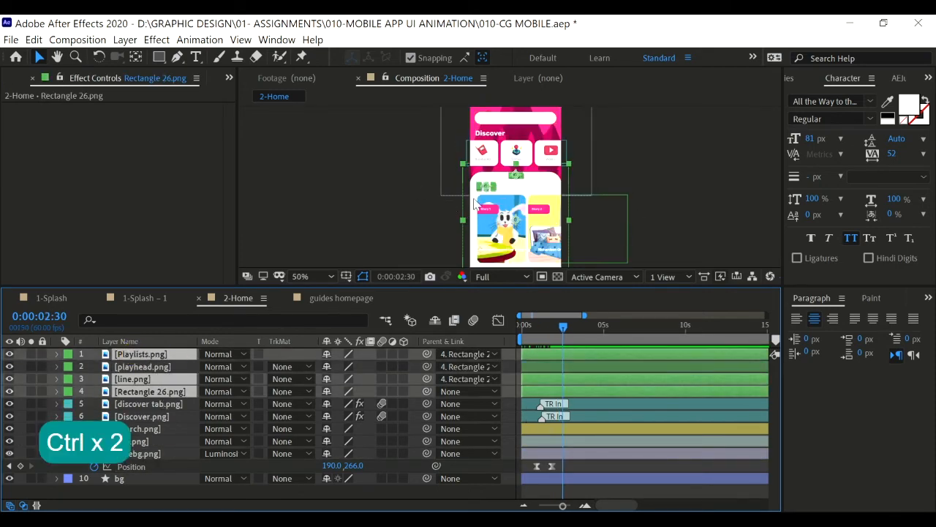
pyautogui.click(267, 41)
pyautogui.click(380, 215)
pyautogui.scroll(-5, 563, 308)
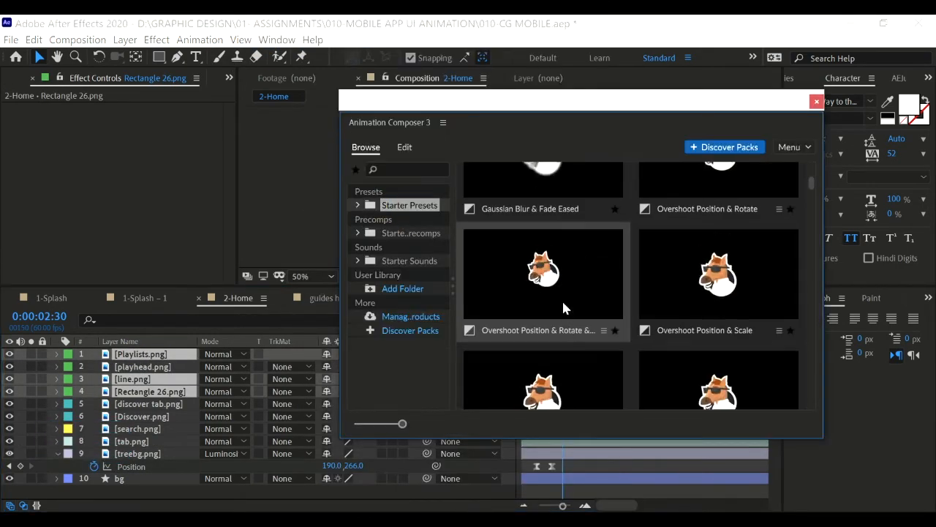
pyautogui.click(556, 322)
pyautogui.click(668, 420)
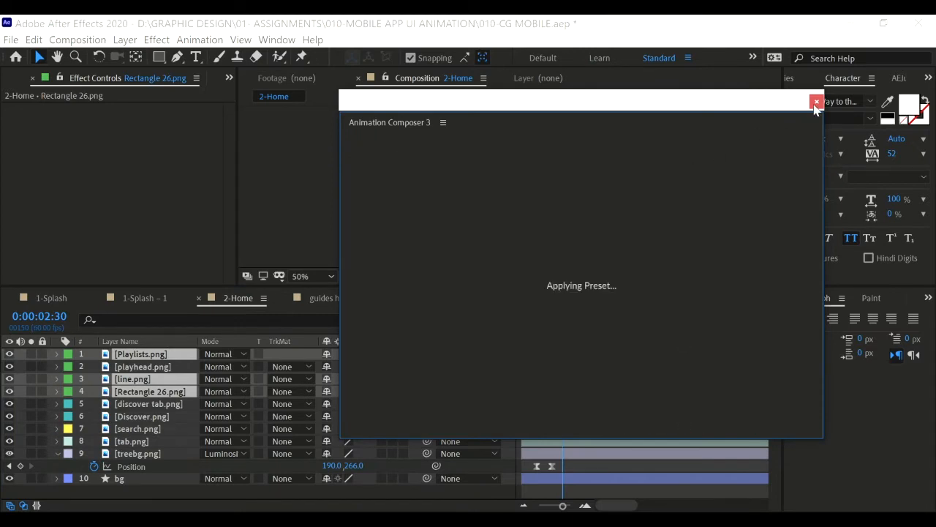
pyautogui.moveTo(634, 426); pyautogui.dragTo(586, 417)
pyautogui.press('space')
pyautogui.press('space')
pyautogui.press('space')
pyautogui.press('space')
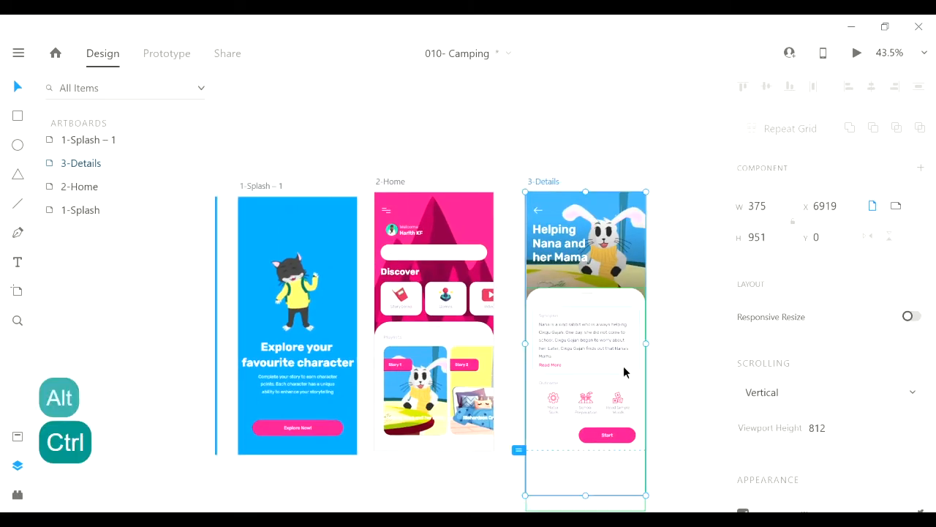
# Check the synopsis tab on Adobe XD's 3-Details artboard, switch to After Effects and import the details assets.
pyautogui.scroll(5, 543, 226)
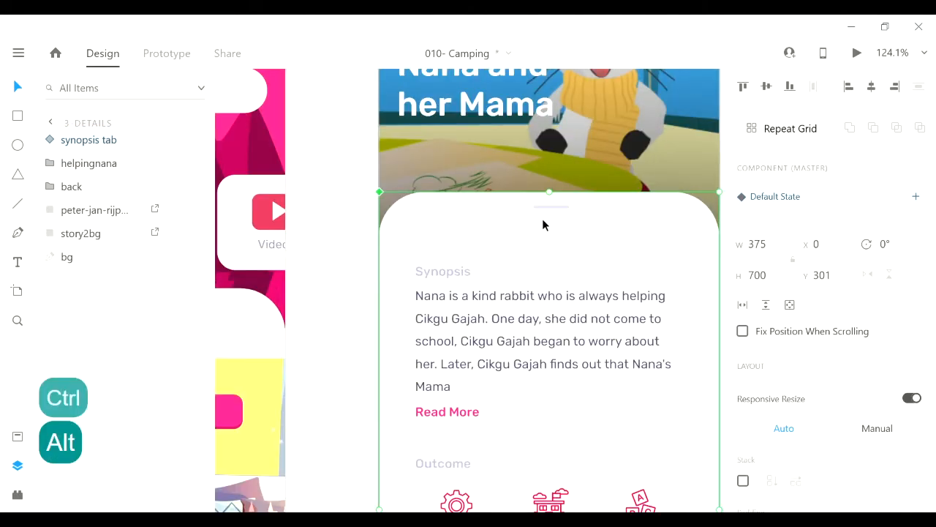
pyautogui.scroll(-5, 556, 300)
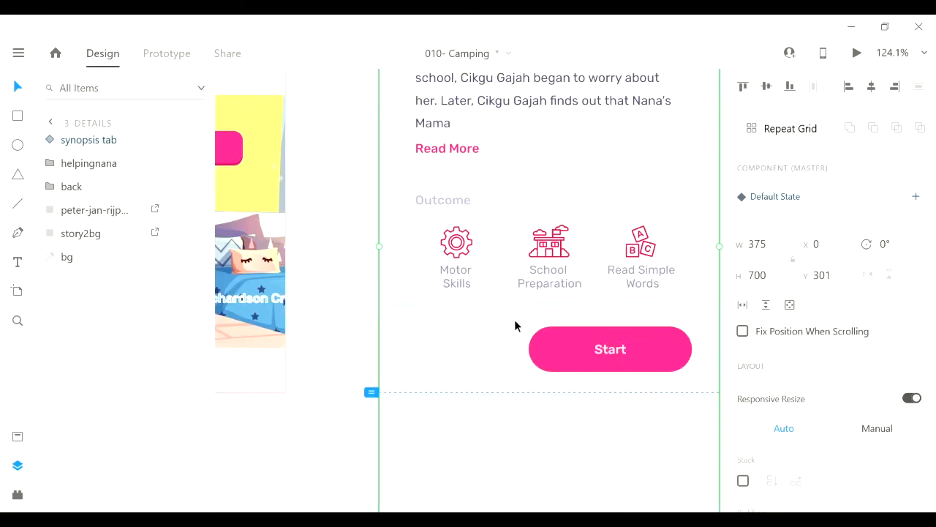
pyautogui.hotkey('alt', 'Tab')
pyautogui.hotkey('ctrl', 'i')
pyautogui.write('details')
pyautogui.press('Return')
pyautogui.hotkey('ctrl', 'i')
pyautogui.press('Return')
# Place synopsis tab.png below the rabbit image in the 3-Details composition and add helpingnana.png above it in the layer stack.
pyautogui.moveTo(73, 224); pyautogui.dragTo(508, 196)
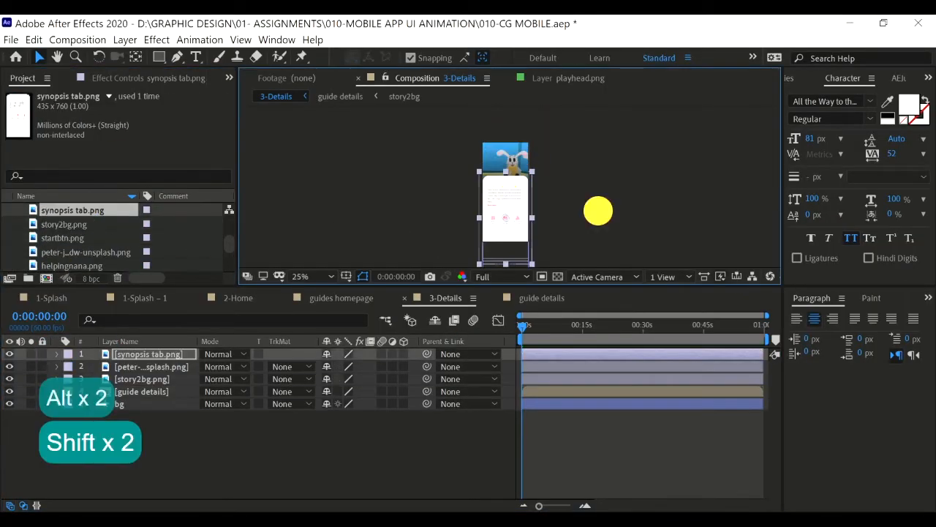
pyautogui.moveTo(72, 266); pyautogui.dragTo(147, 354)
pyautogui.hotkey('ctrl', 'z')
pyautogui.scroll(-3, 572, 219)
pyautogui.scroll(3, 571, 220)
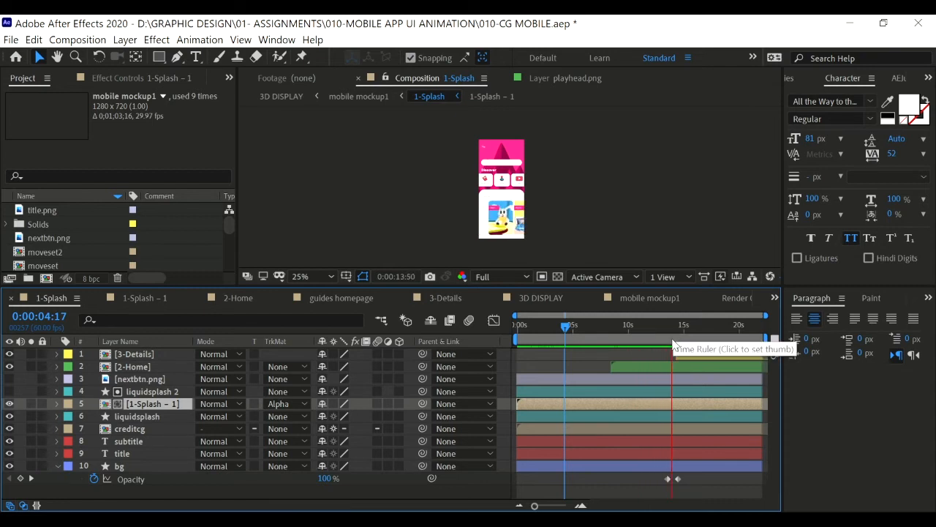
# Preview the transition from 2-Home to 3-Details in the 1-Splash composition, replaying it from 0:00:12:52.
pyautogui.press('space')
pyautogui.press('space')
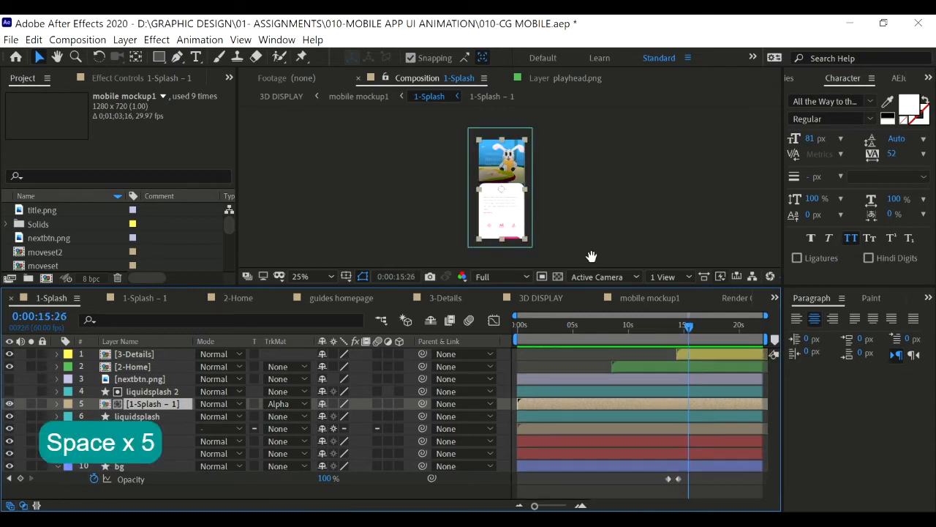
pyautogui.click(661, 326)
pyautogui.press('space')
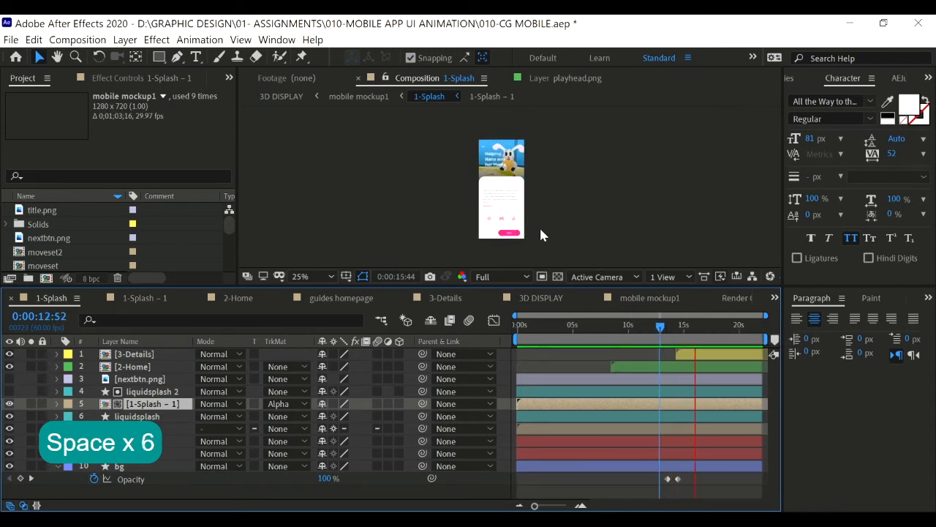
pyautogui.press('space')
pyautogui.click(712, 353)
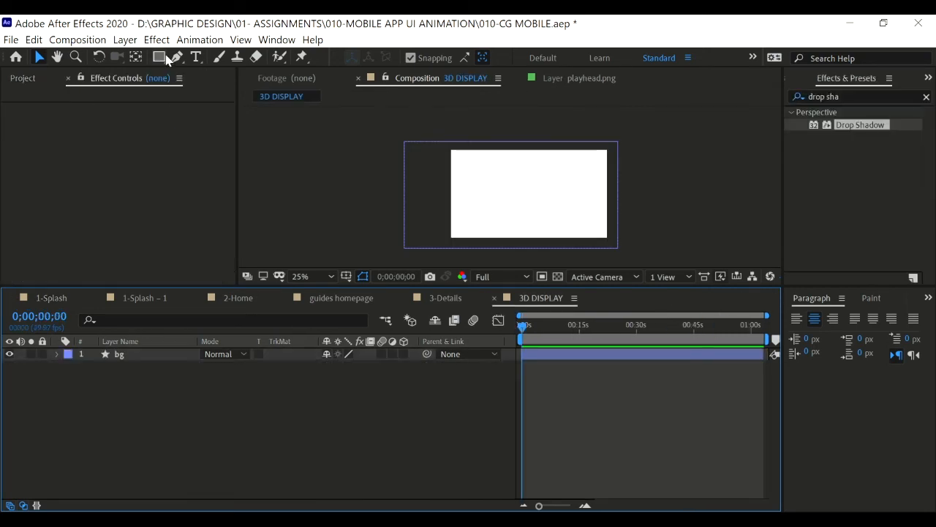
# Draw a tall rectangle about 260 by 536 px in the centre of the 3D DISPLAY composition and widen it slightly.
pyautogui.click(159, 57)
pyautogui.moveTo(516, 166); pyautogui.dragTo(531, 212)
pyautogui.press('v')
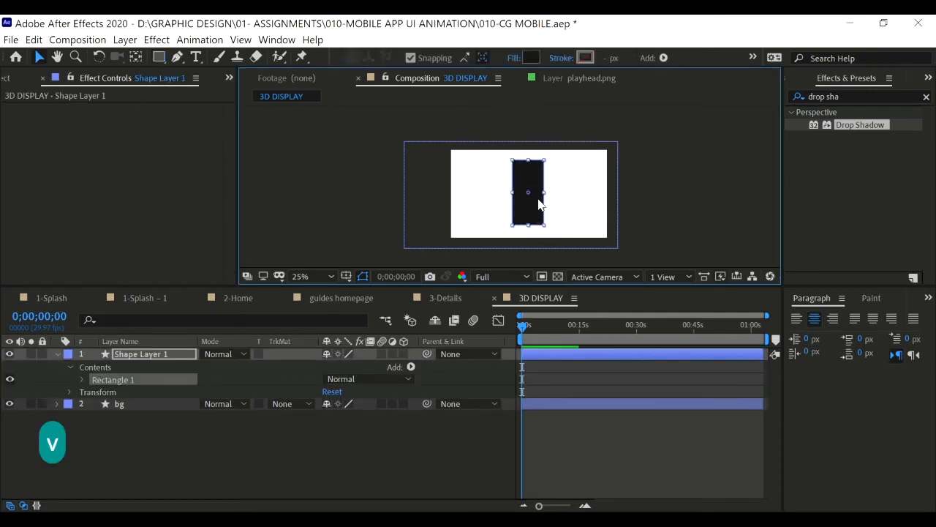
pyautogui.click(541, 196)
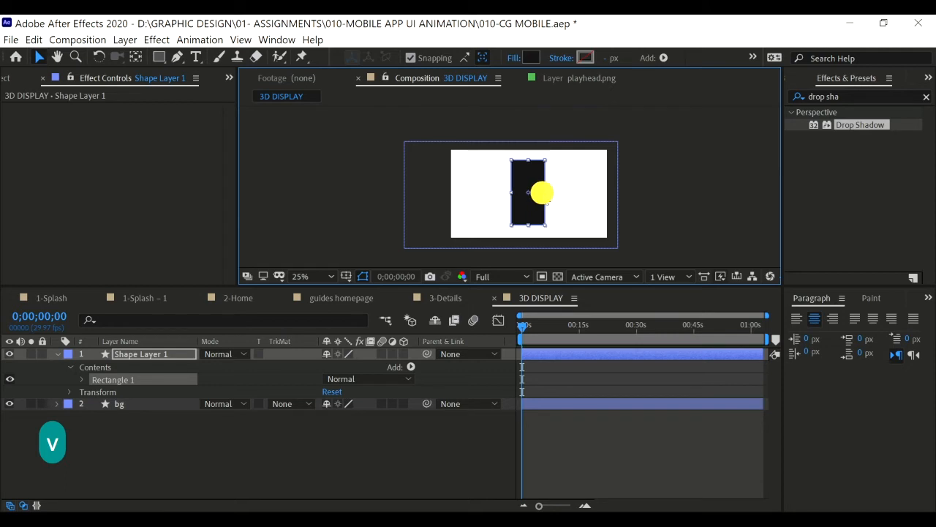
# Set the rectangle's solid fill color to white, FFFFFF.
pyautogui.click(519, 58)
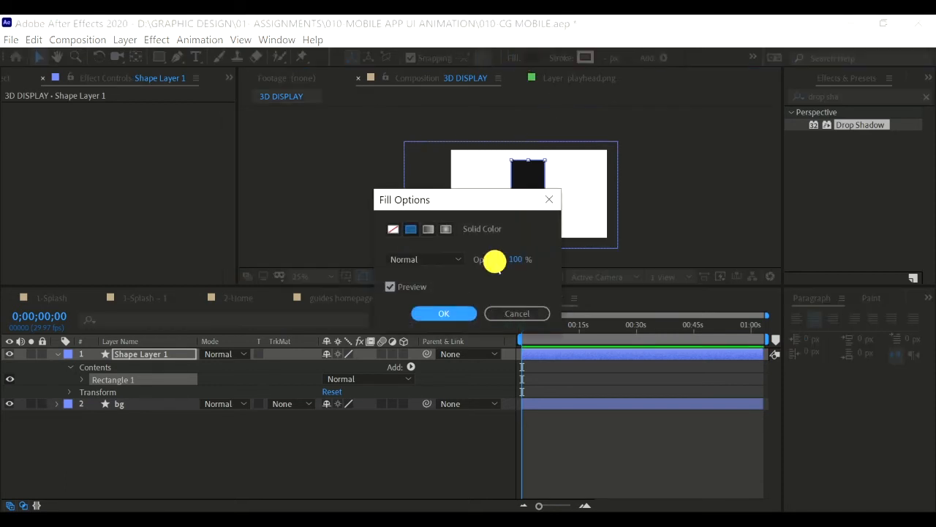
pyautogui.click(517, 313)
pyautogui.click(532, 59)
pyautogui.moveTo(587, 263); pyautogui.dragTo(549, 192)
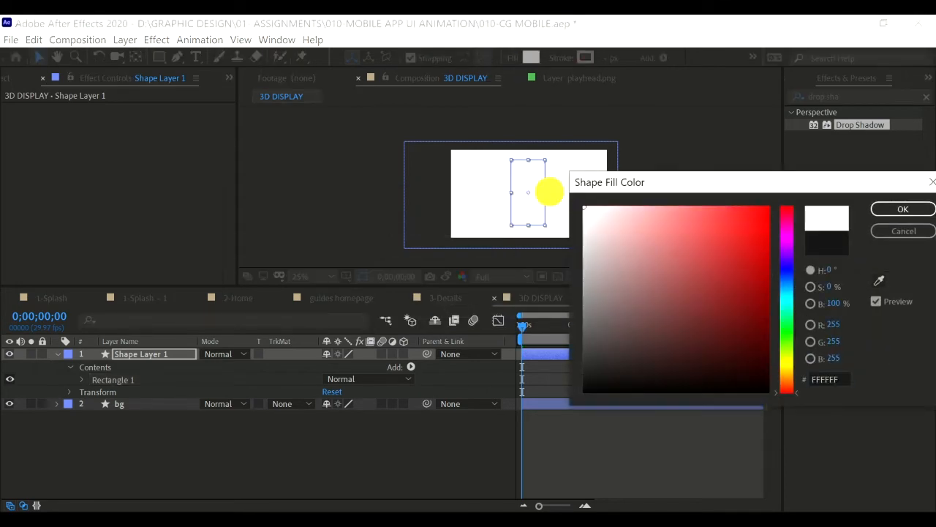
pyautogui.click(924, 209)
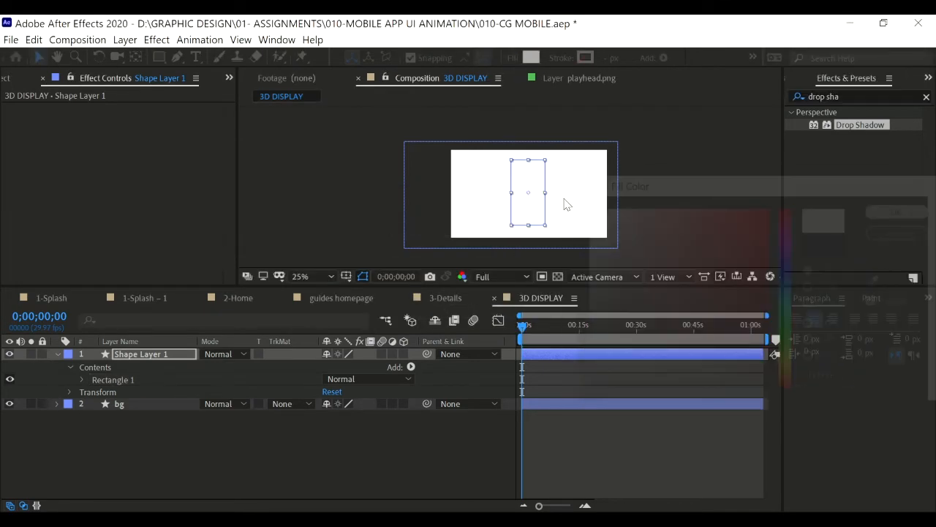
# Set the rectangle's roundness to 50 and apply a Drop Shadow with 89% opacity, distance 22 and softness 143.
pyautogui.click(102, 380)
pyautogui.click(82, 380)
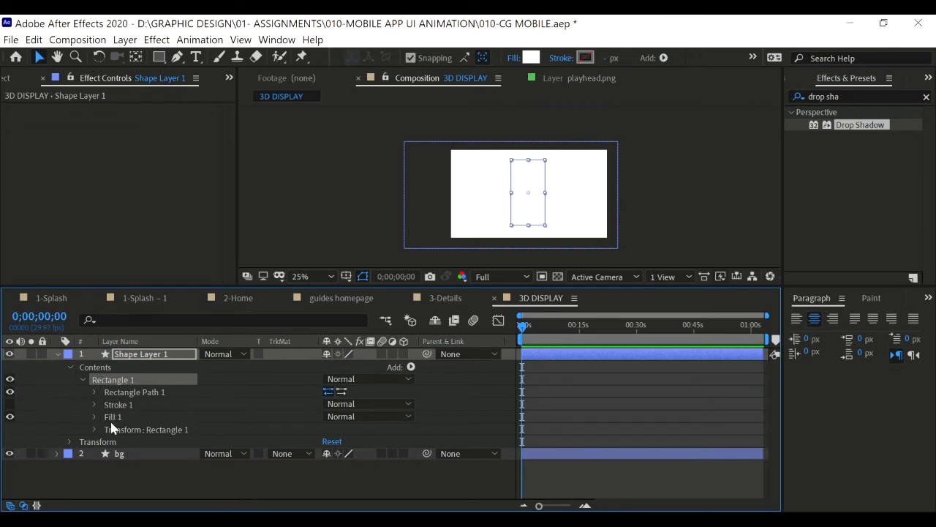
pyautogui.click(122, 394)
pyautogui.click(136, 431)
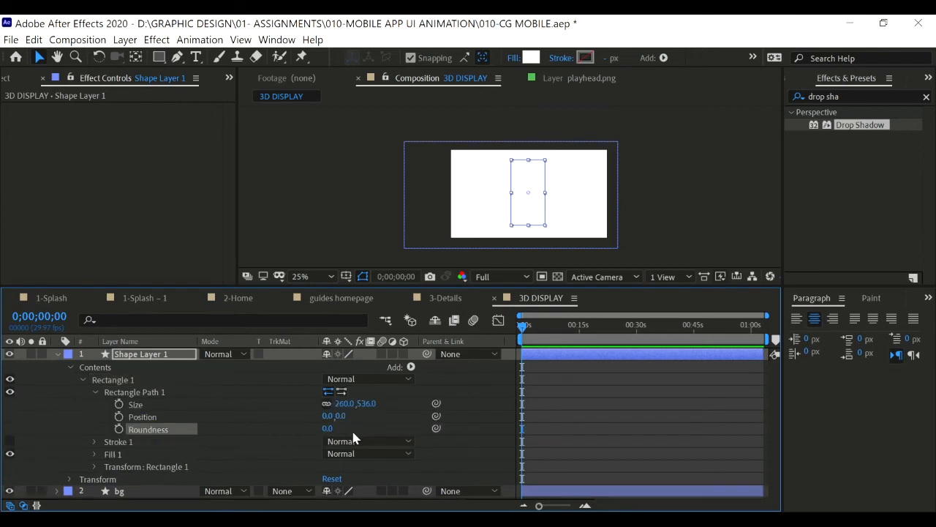
pyautogui.click(328, 429)
pyautogui.write('50')
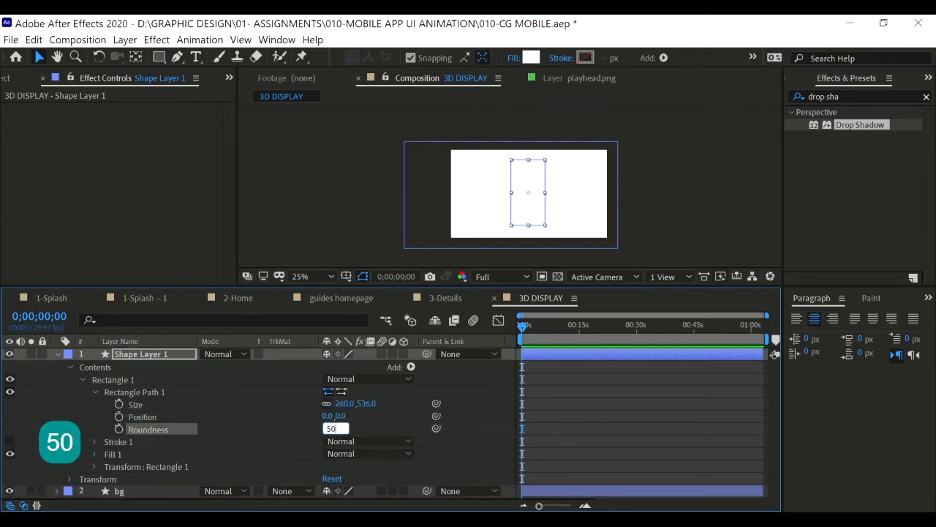
pyautogui.press('Return')
pyautogui.press('.')
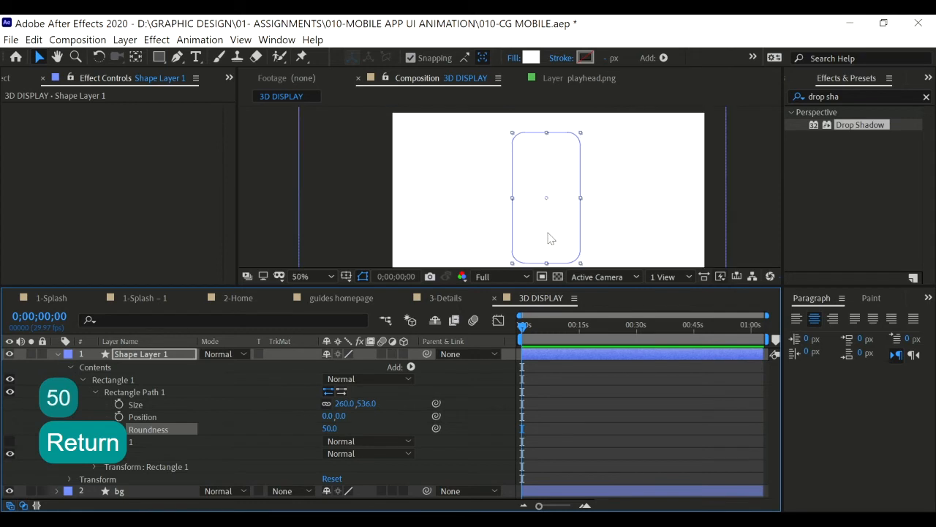
pyautogui.moveTo(858, 130); pyautogui.dragTo(556, 186)
pyautogui.moveTo(133, 187); pyautogui.dragTo(240, 203)
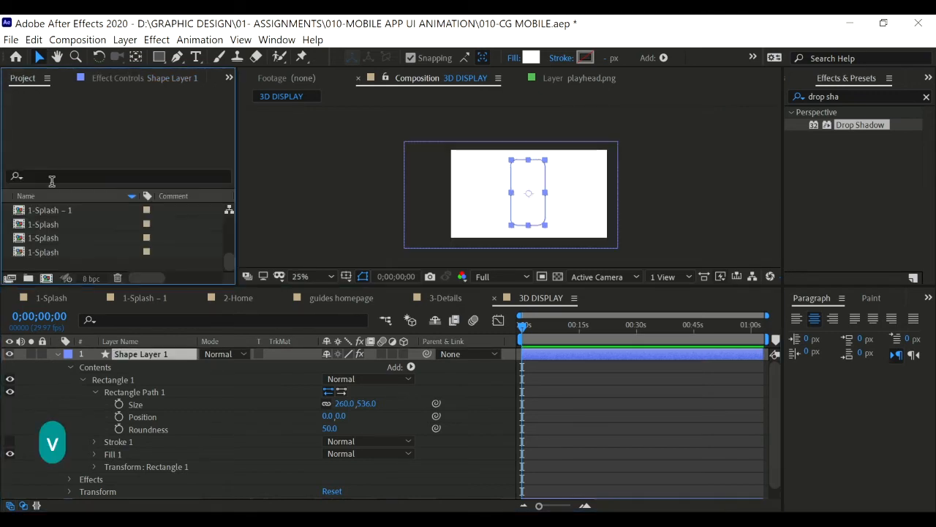
# Add the 1-Splash – 1 composition above the rounded rectangle in 3D DISPLAY and scale it down to the rectangle's width, aligned over it.
pyautogui.moveTo(47, 212); pyautogui.dragTo(139, 354)
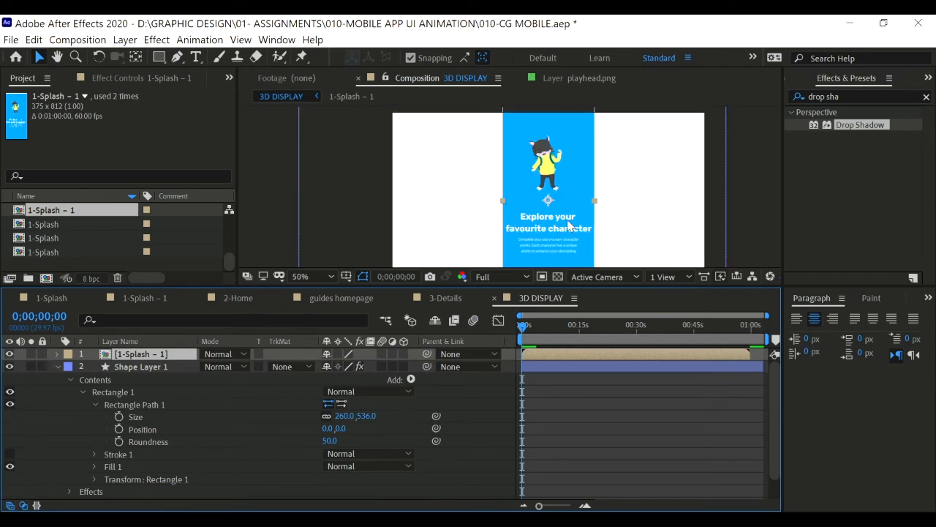
pyautogui.press('`')
pyautogui.click(532, 229)
pyautogui.moveTo(533, 228); pyautogui.dragTo(525, 256)
pyautogui.scroll(1, 528, 275)
pyautogui.moveTo(532, 299); pyautogui.dragTo(526, 292)
pyautogui.moveTo(589, 221); pyautogui.dragTo(612, 173)
pyautogui.press('`')
pyautogui.scroll(-2, 553, 220)
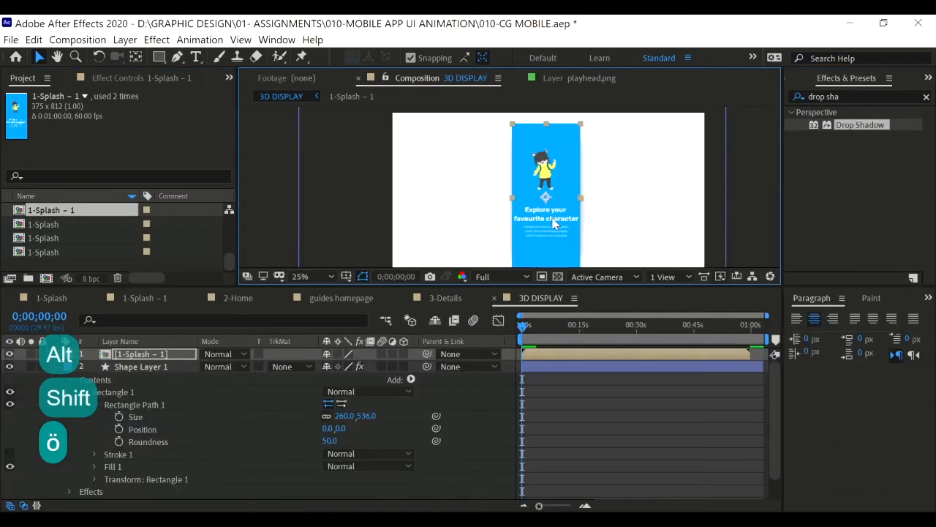
pyautogui.press('`')
pyautogui.scroll(1, 513, 362)
pyautogui.press('`')
pyautogui.hotkey('ctrl', 'z')
# Rename the rounded rectangle's shape layer as screen.
pyautogui.press('Return')
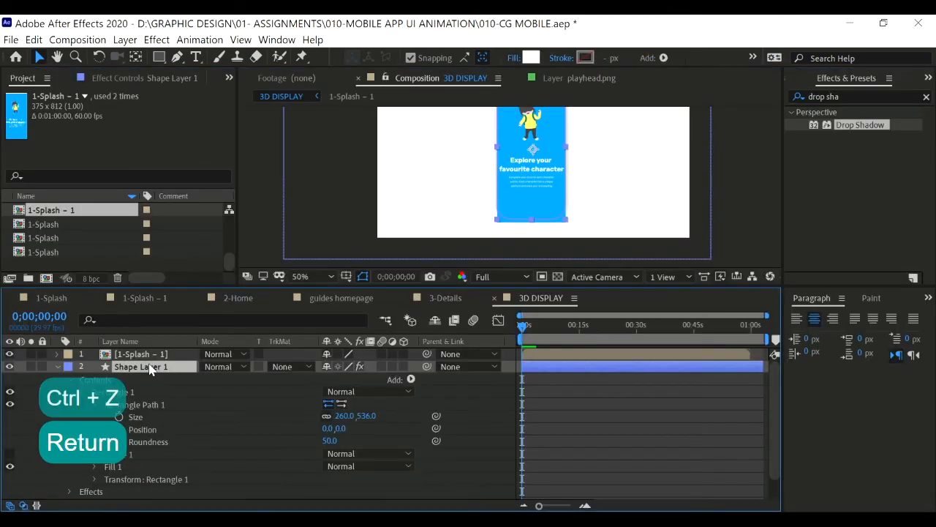
pyautogui.write('screen')
pyautogui.press('Return')
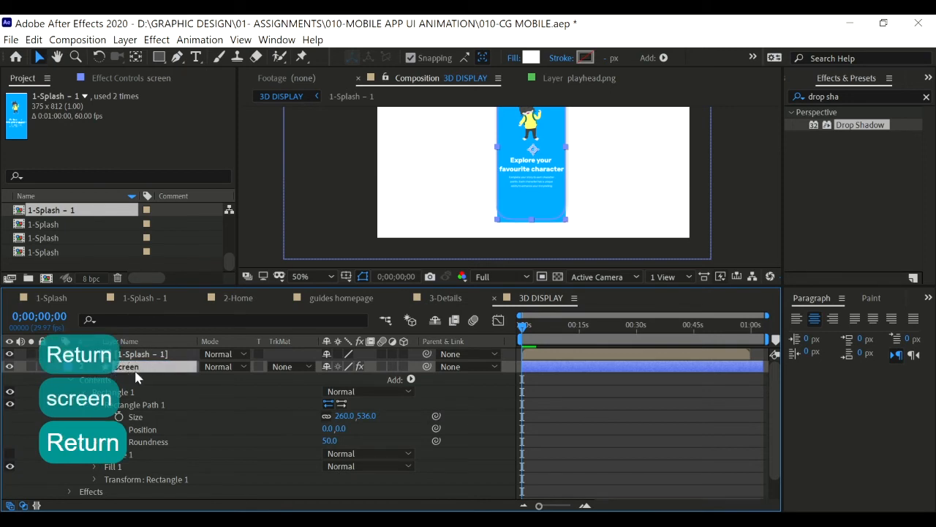
# Move the screen layer above 1-Splash – 1 and use it as that layer's alpha matte.
pyautogui.moveTo(130, 347); pyautogui.dragTo(129, 356)
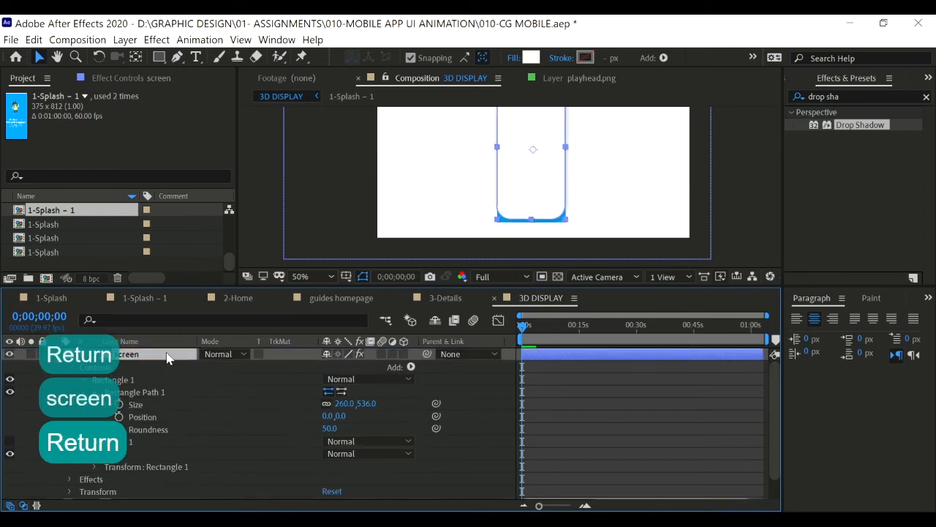
pyautogui.click(56, 354)
pyautogui.click(272, 367)
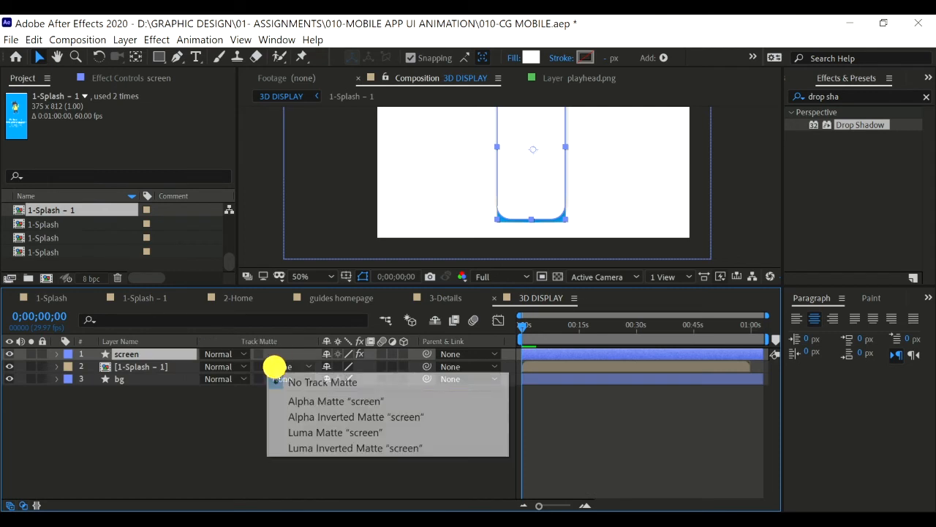
pyautogui.click(310, 409)
pyautogui.scroll(-2, 530, 212)
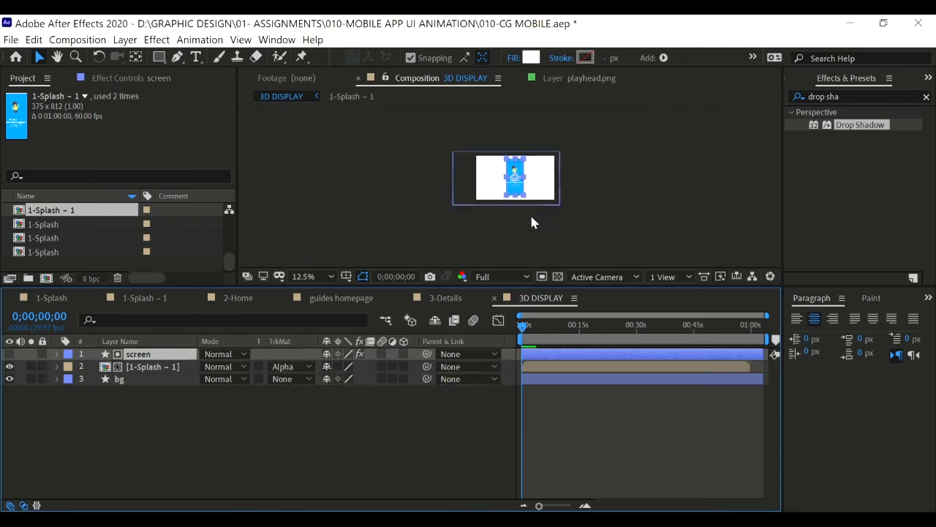
pyautogui.scroll(2, 517, 219)
pyautogui.scroll(2, 518, 220)
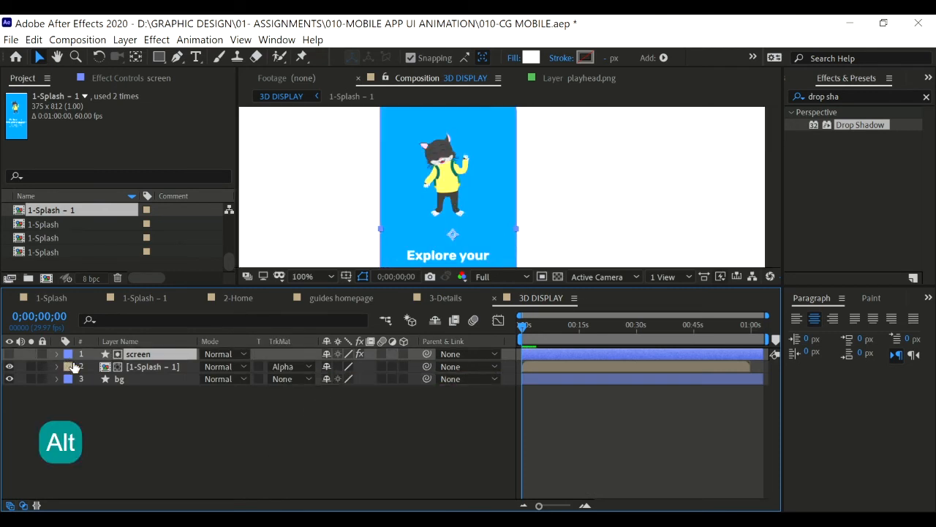
# Apply the screen layer's Drop Shadow to the 1-Splash – 1 layer, with 89% opacity, distance 22 and softness 143.
pyautogui.click(144, 368)
pyautogui.hotkey('ctrl', 'z')
pyautogui.scroll(-3, 506, 188)
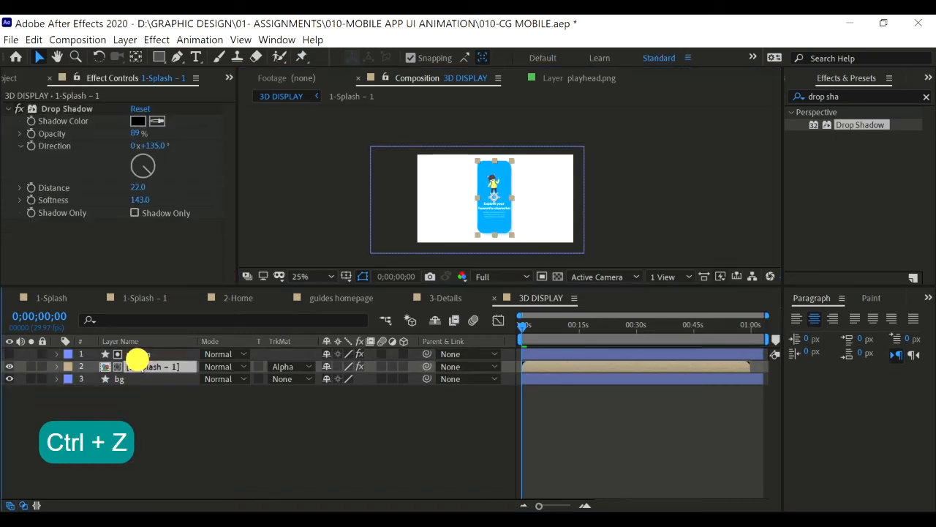
# Pre-compose the screen and 1-Splash – 1 layers as mobile mockup1 and return to the 3D DISPLAY composition.
pyautogui.keyDown('shift'); pyautogui.click(138, 355); pyautogui.keyUp('shift')
pyautogui.scroll(3, 507, 187)
pyautogui.scroll(-1, 507, 189)
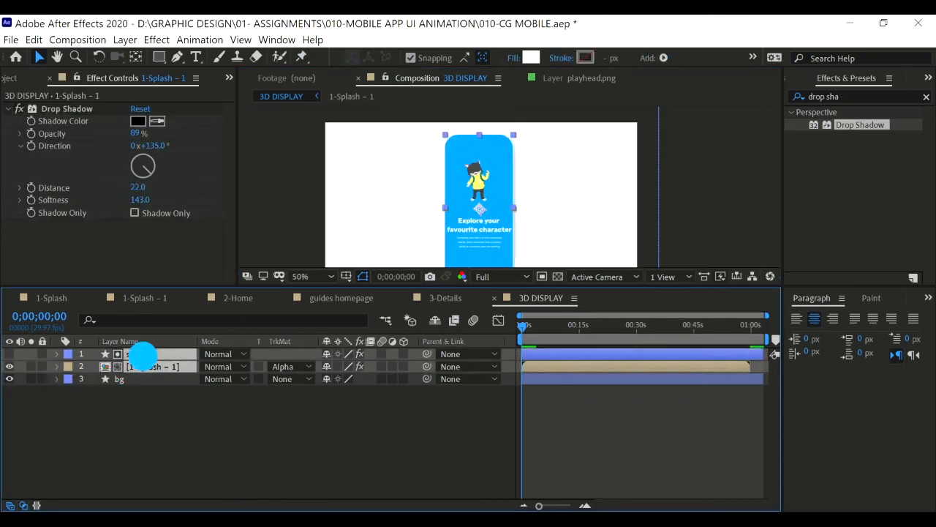
pyautogui.hotkey('ctrl', 'shift', 'c')
pyautogui.write('mobile mockup1')
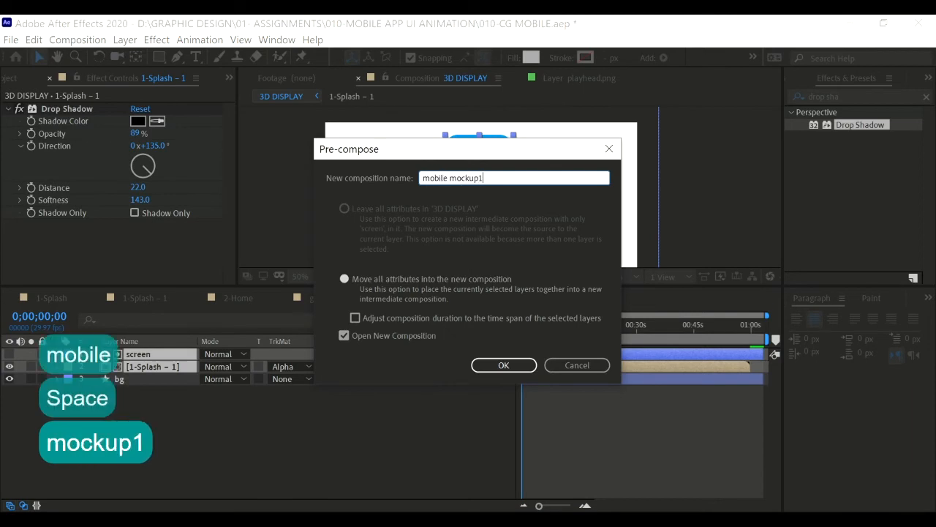
pyautogui.press('Return')
pyautogui.click(595, 298)
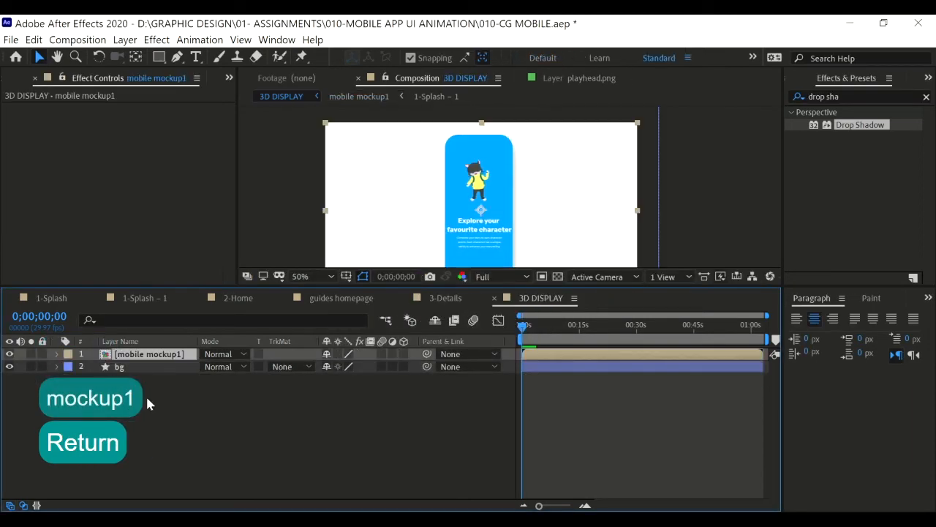
# Enable Draft 3D and make mobile mockup1 a 3D layer.
pyautogui.scroll(-1, 432, 199)
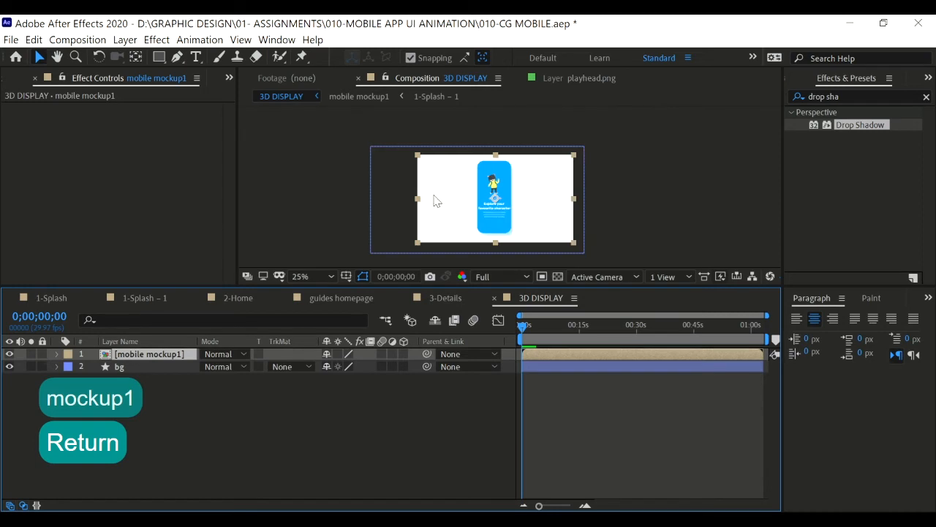
pyautogui.click(412, 322)
pyautogui.click(403, 354)
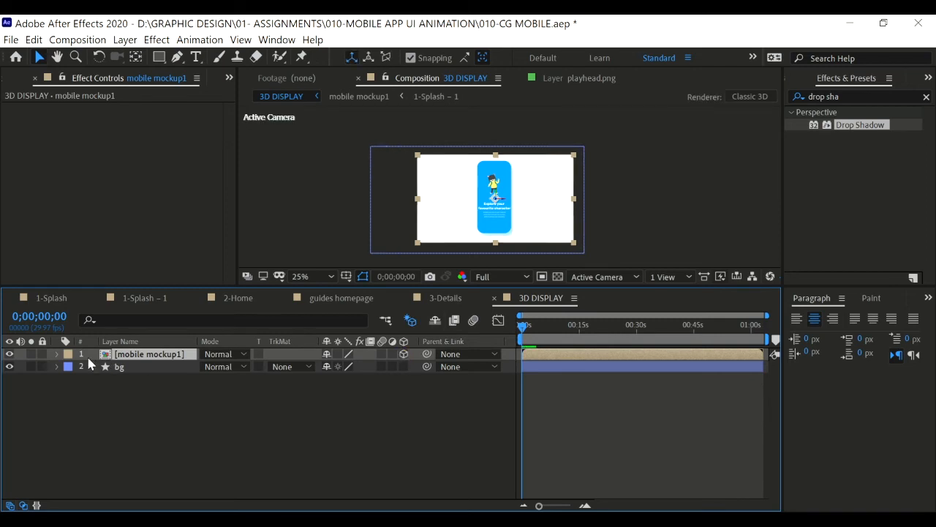
# Try a different scale on the mobile mockup1 layer and undo it.
pyautogui.press('u')
pyautogui.press('u')
pyautogui.moveTo(349, 404)
pyautogui.mouseDown()
pyautogui.moveTo(367, 403)
pyautogui.moveTo(359, 403)
pyautogui.mouseUp()
pyautogui.hotkey('ctrl', 'z')
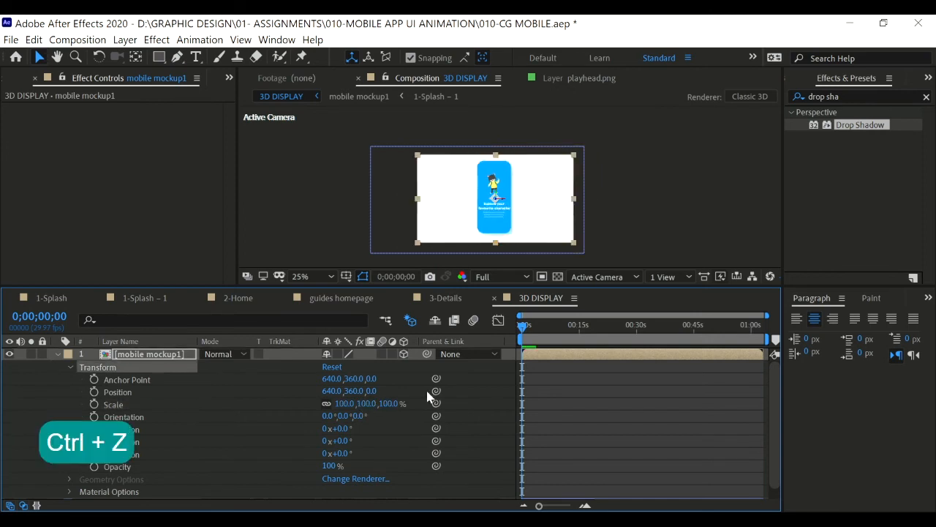
# Duplicate the tilted mobile mockup1 layer twice, spread the three phones in a diagonal row and shift the copies earlier in time.
pyautogui.hotkey('ctrl', 'c')
pyautogui.hotkey('ctrl', 'v')
pyautogui.moveTo(498, 212); pyautogui.dragTo(463, 242)
pyautogui.hotkey('ctrl', 'c')
pyautogui.hotkey('ctrl', 'v')
pyautogui.moveTo(521, 198); pyautogui.dragTo(534, 188)
pyautogui.click(472, 258)
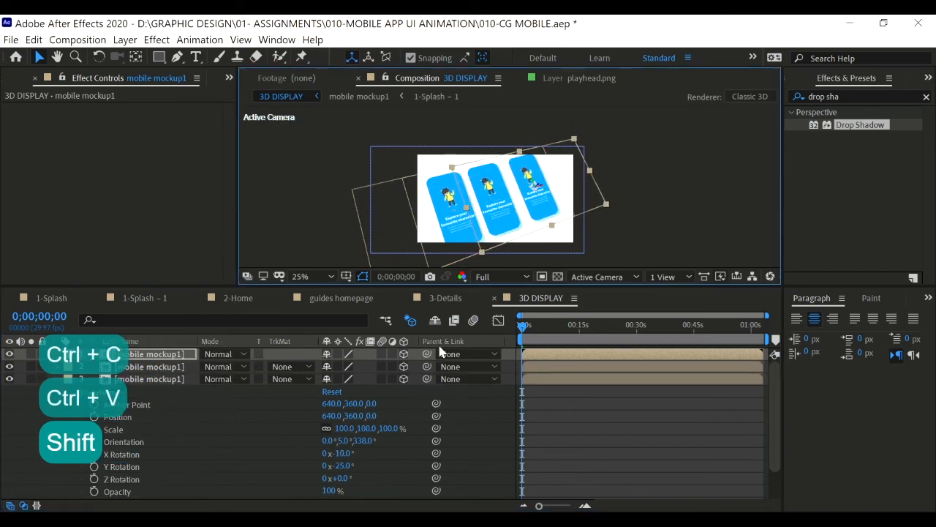
pyautogui.moveTo(569, 366); pyautogui.dragTo(528, 354)
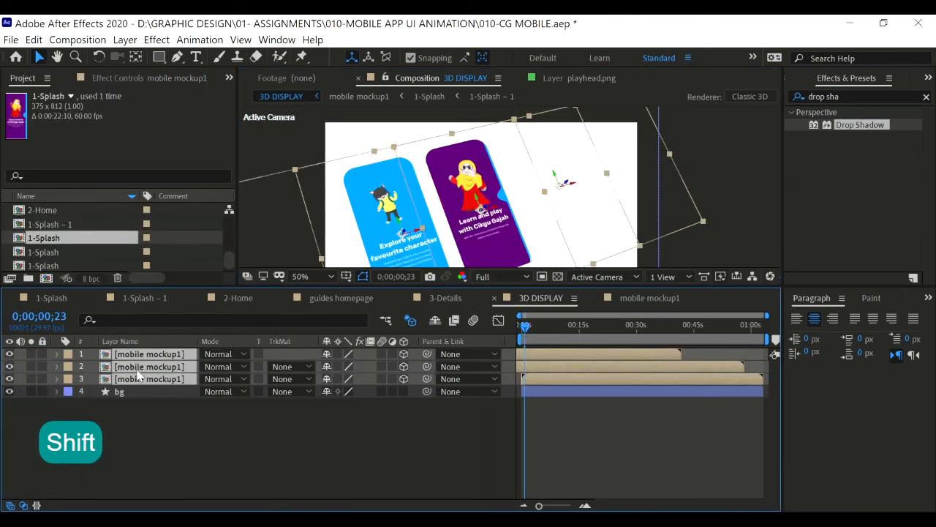
# Pre-compose the three mobile mockup1 layers as moveset and start keyframing its position.
pyautogui.rightClick(139, 375)
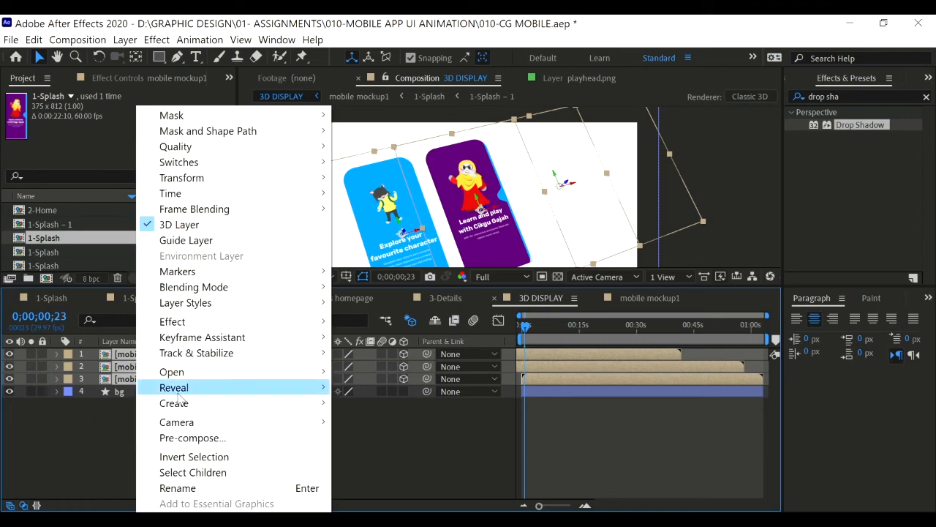
pyautogui.hotkey('shift', 'alt', 'p')
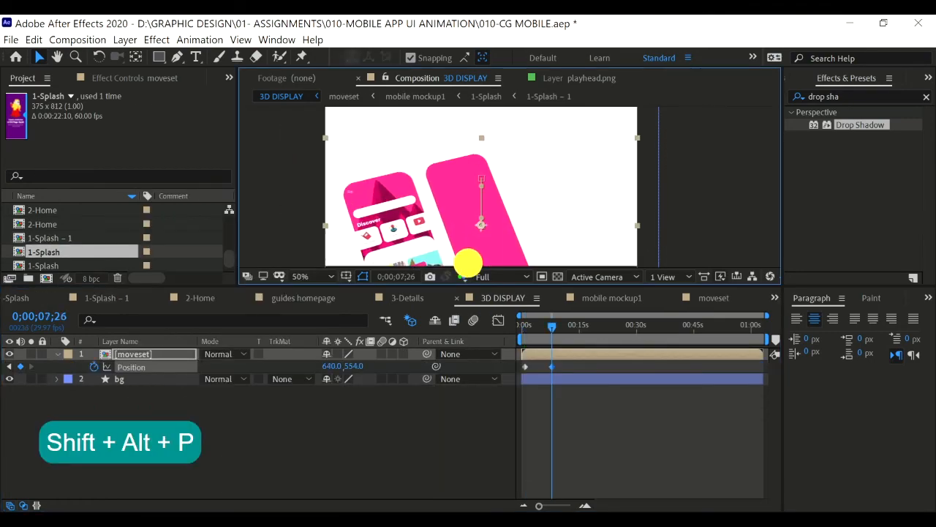